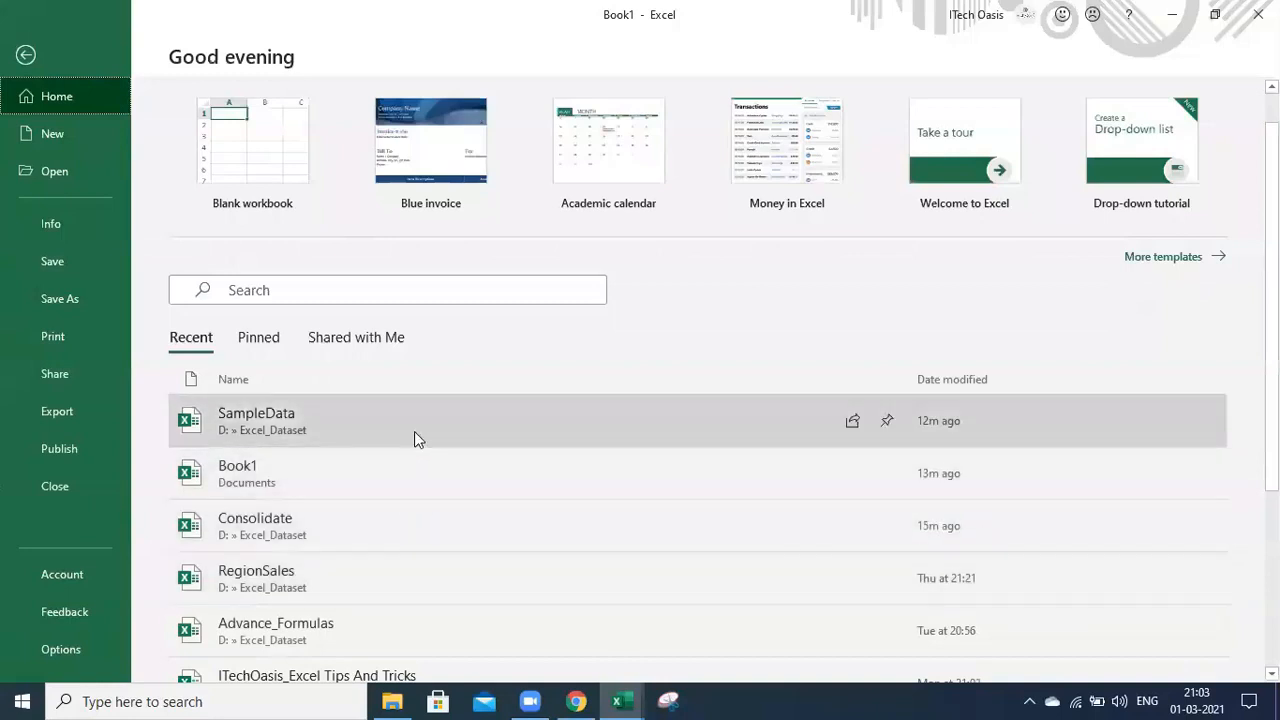
# Open the SampleData workbook from the Recent list to show its SalesOrders sheet
pyautogui.click(416, 431)
pyautogui.click(786, 438)
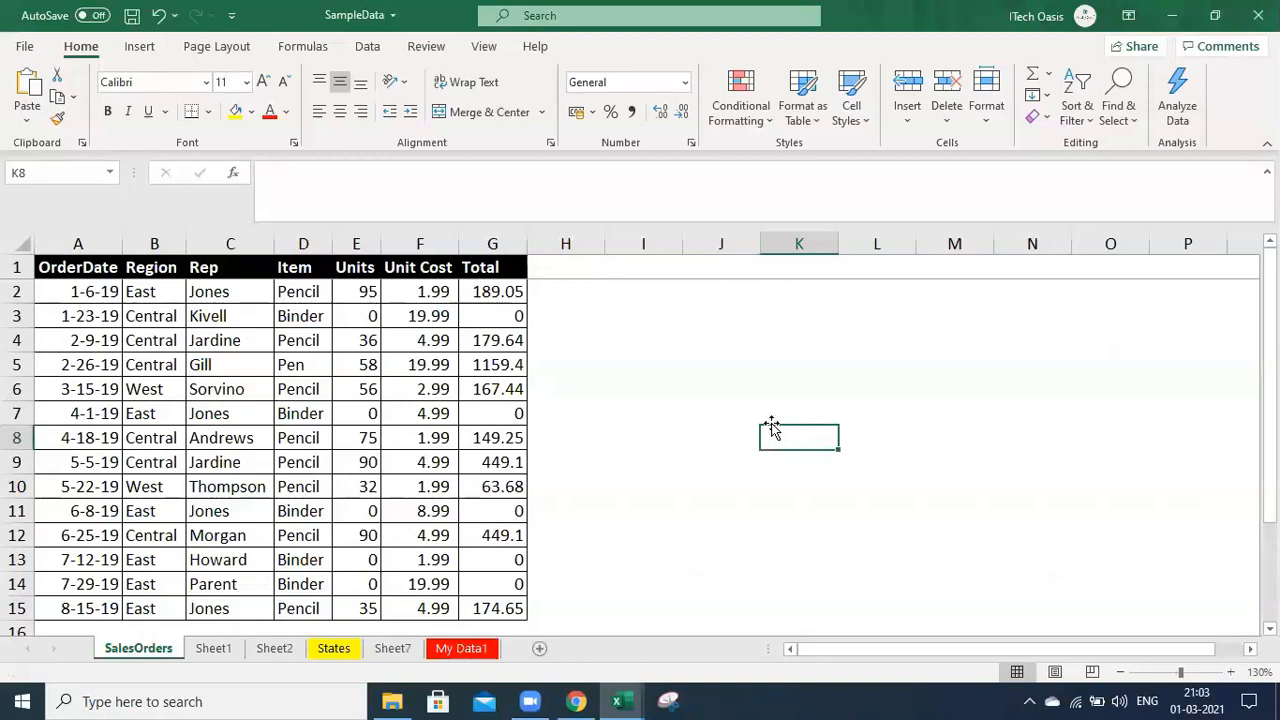
pyautogui.click(368, 345)
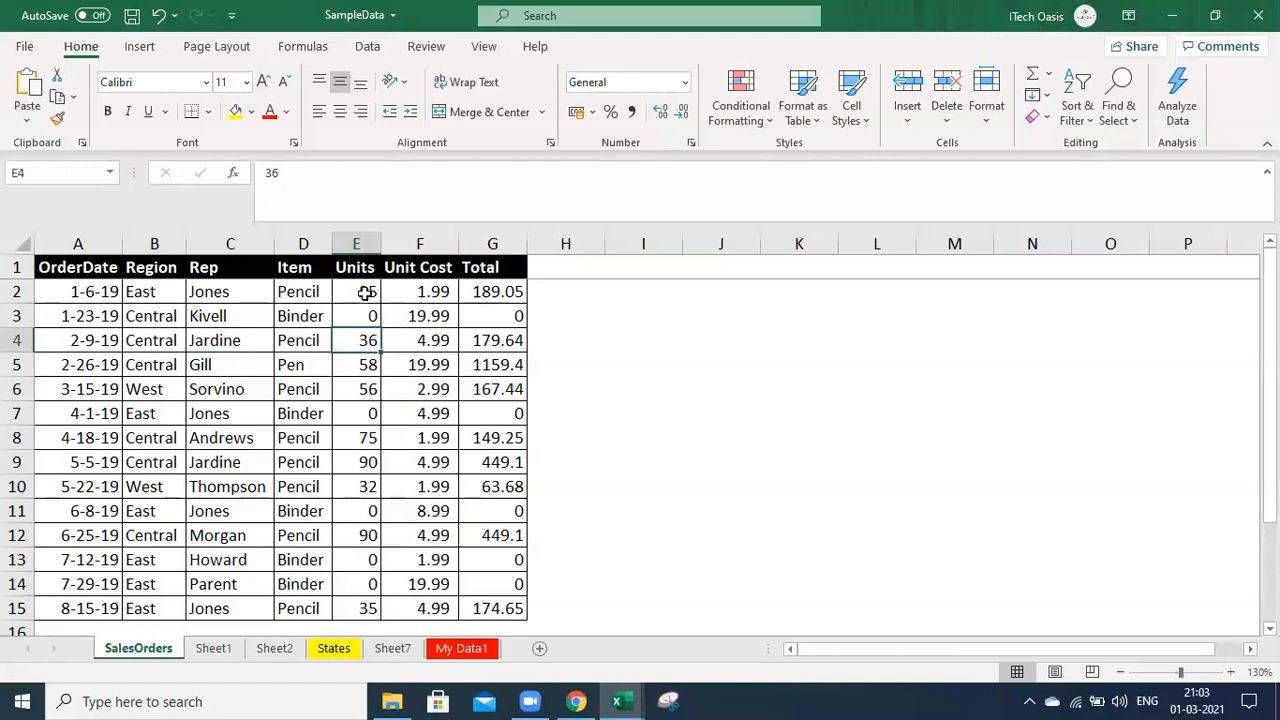
pyautogui.moveTo(366, 291); pyautogui.dragTo(368, 612)
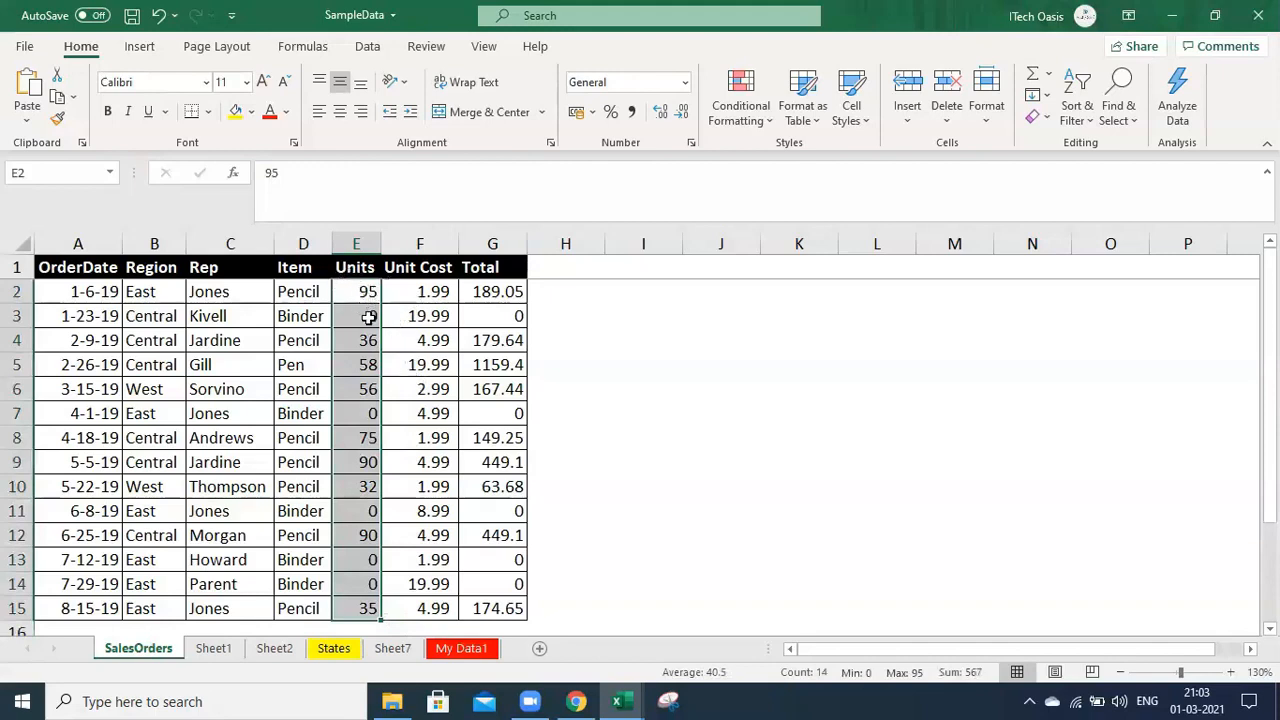
pyautogui.moveTo(72, 291); pyautogui.dragTo(480, 615)
pyautogui.click(460, 441)
pyautogui.moveTo(350, 295); pyautogui.dragTo(360, 610)
pyautogui.click(462, 462)
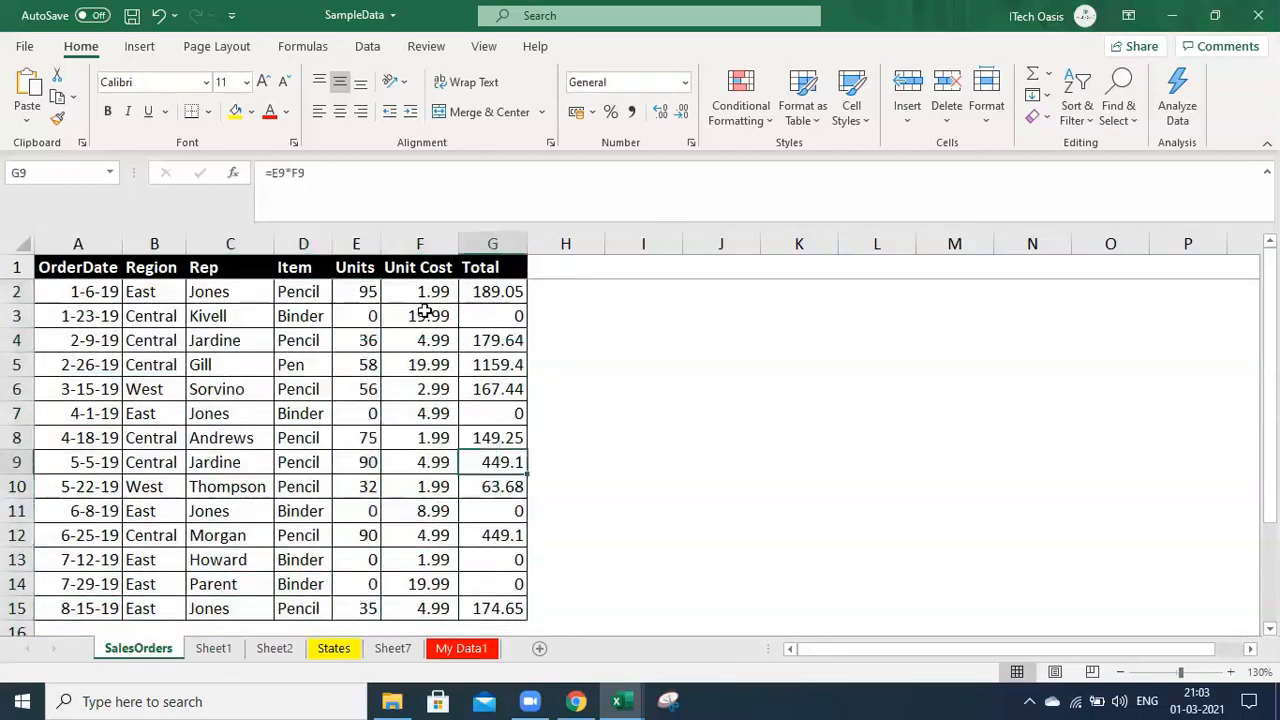
pyautogui.click(425, 290)
pyautogui.click(504, 295)
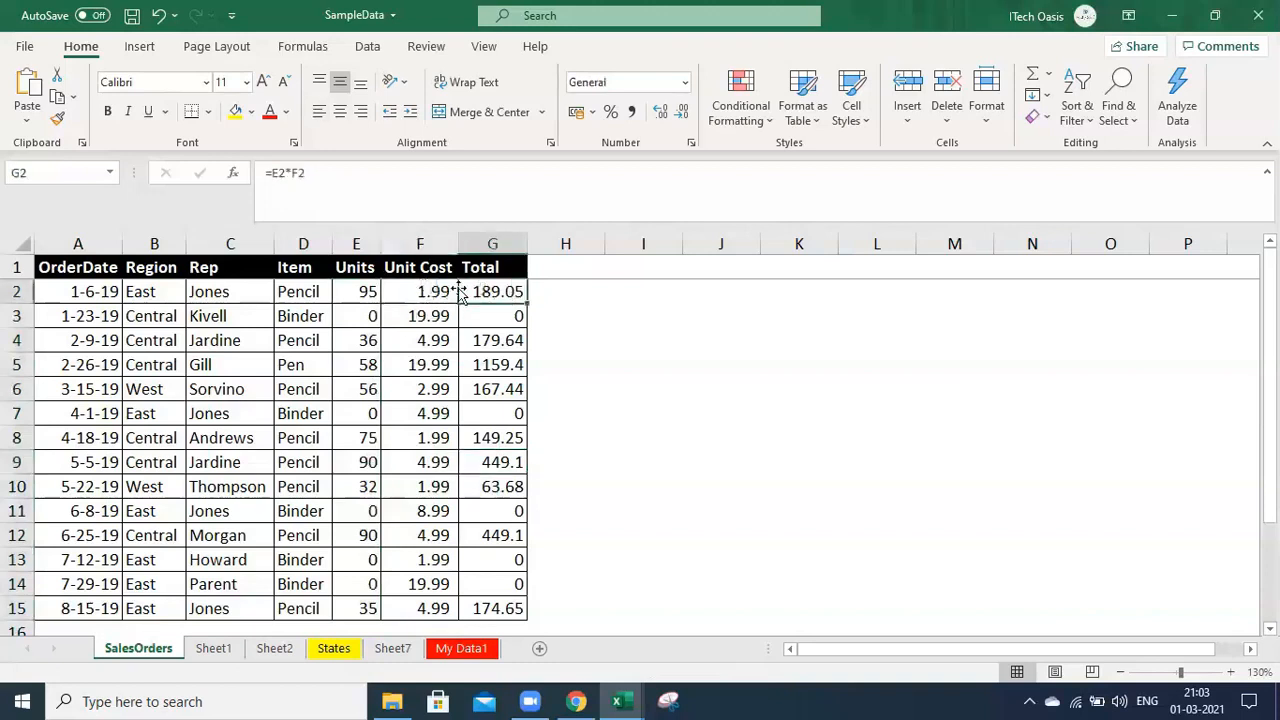
pyautogui.click(369, 292)
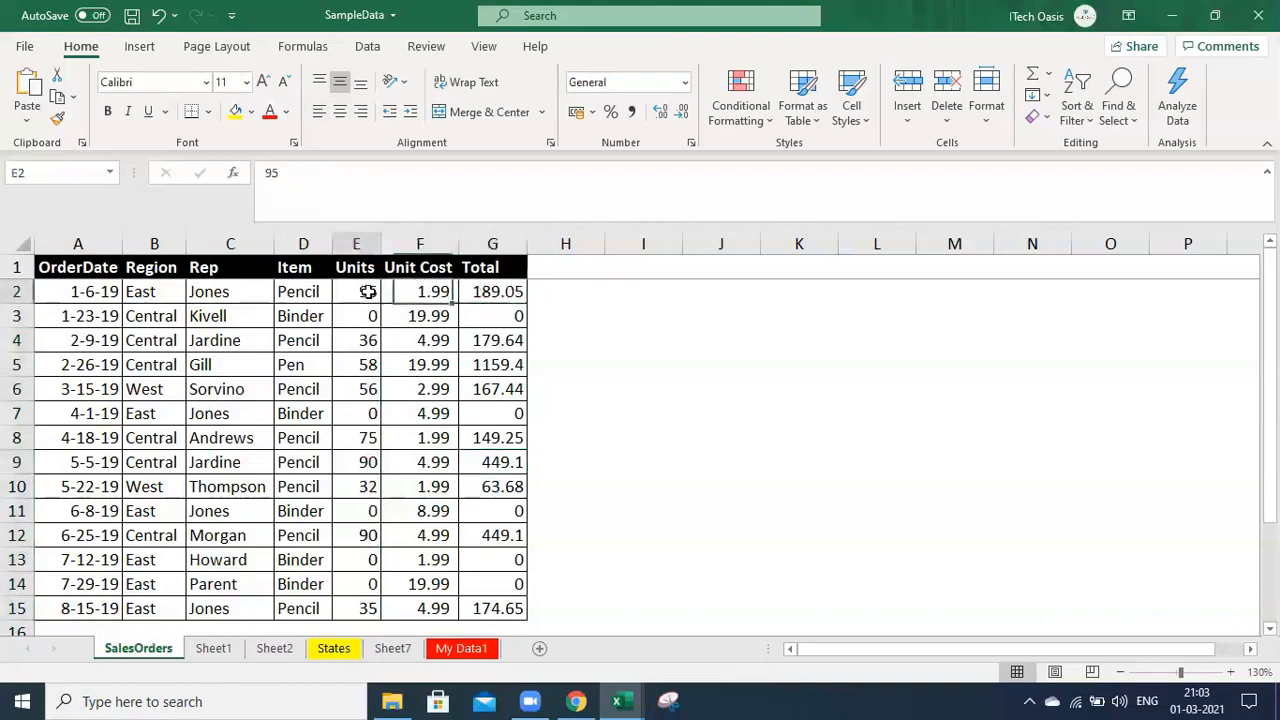
pyautogui.click(428, 290)
pyautogui.click(367, 292)
pyautogui.write('100')
pyautogui.press('Return')
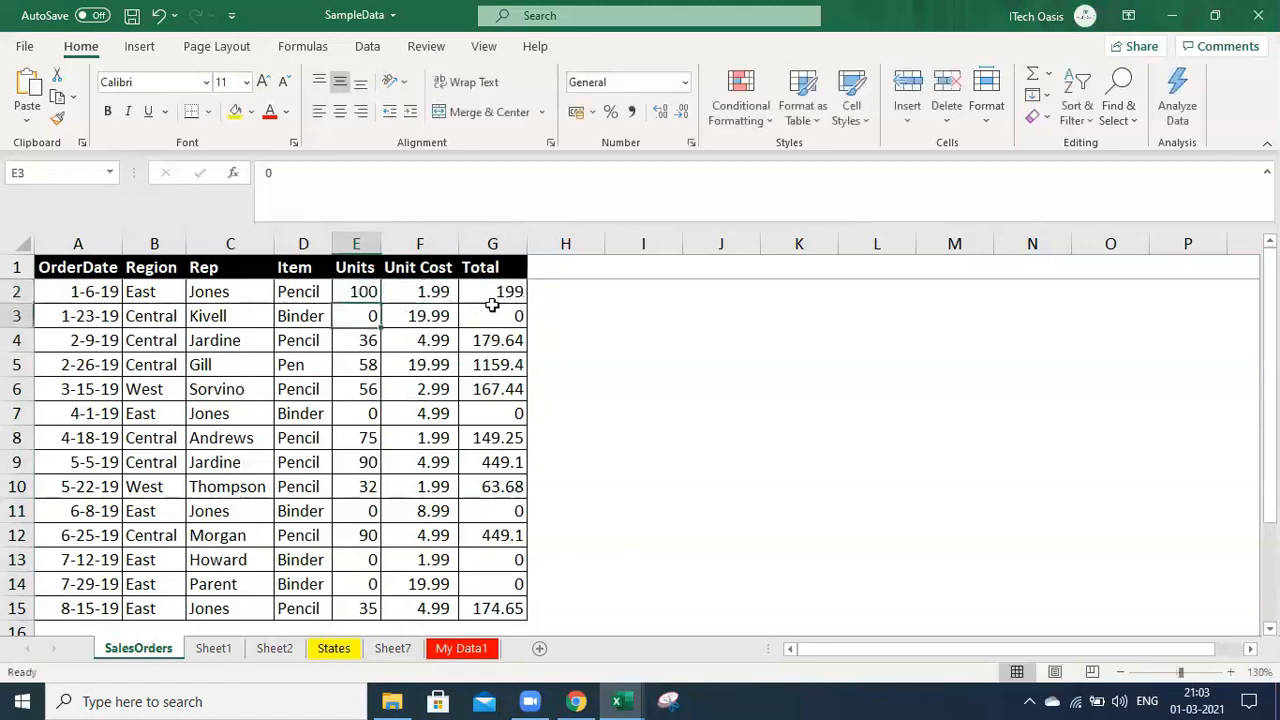
pyautogui.hotkey('ctrl', 'z')
pyautogui.click(610, 355)
pyautogui.click(445, 296)
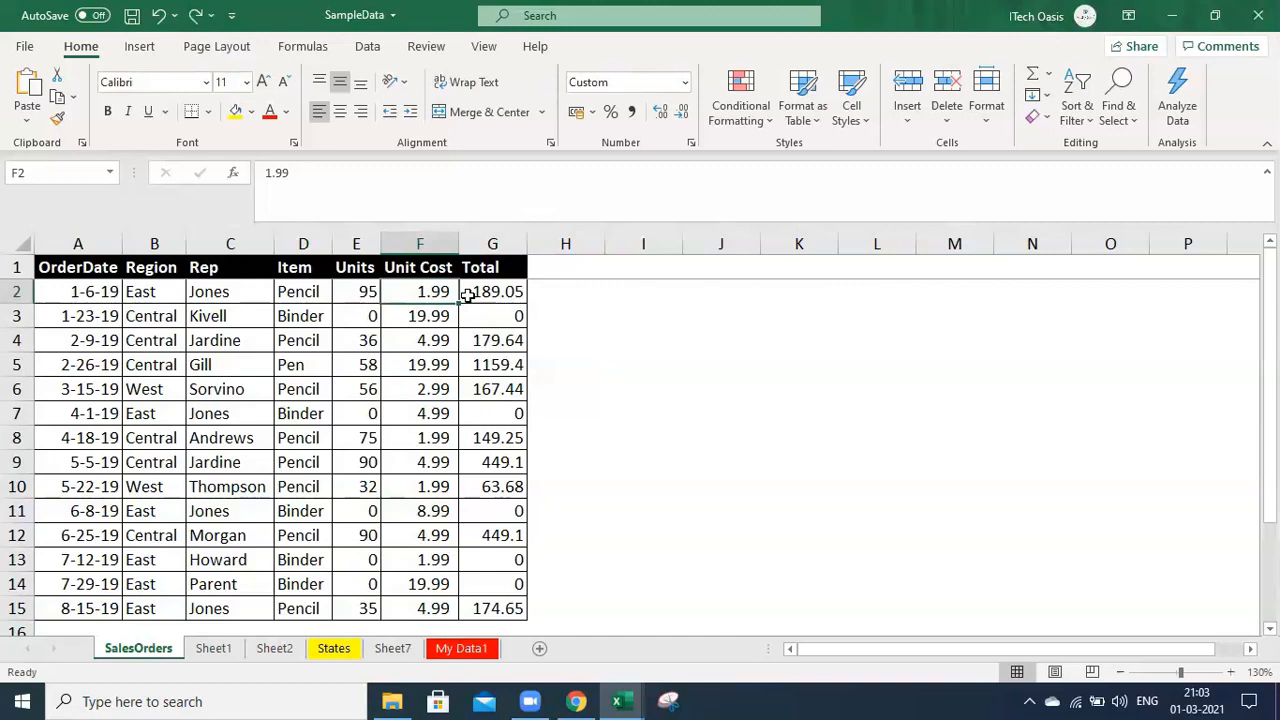
pyautogui.click(676, 466)
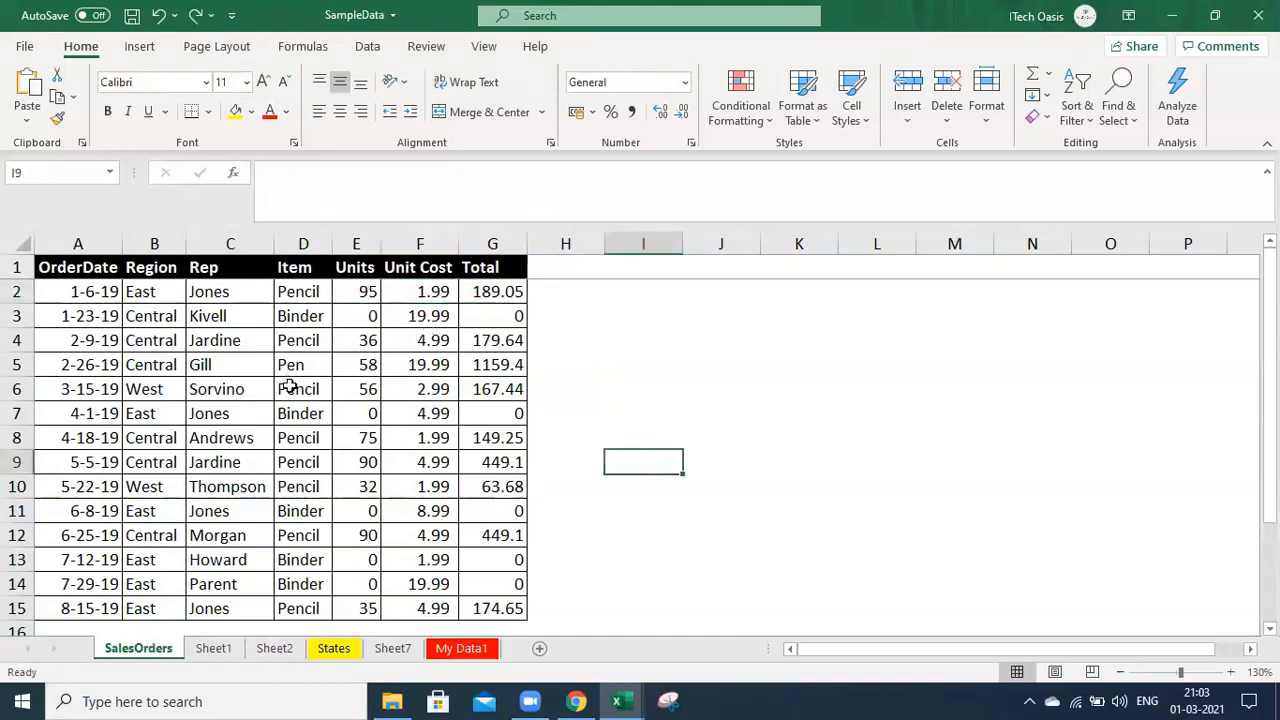
pyautogui.click(367, 292)
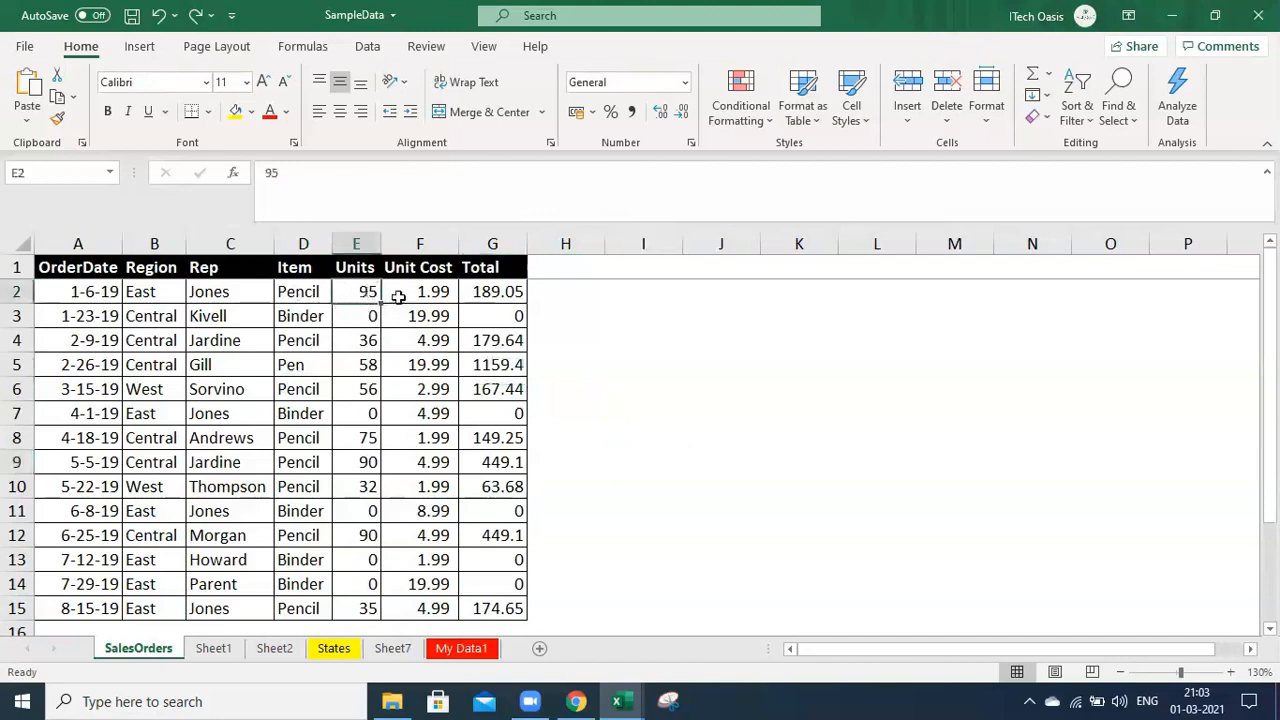
# Check cell E2's Protection settings in Format Cells, then set its Units to 90 (Total 179.1)
pyautogui.rightClick(368, 293)
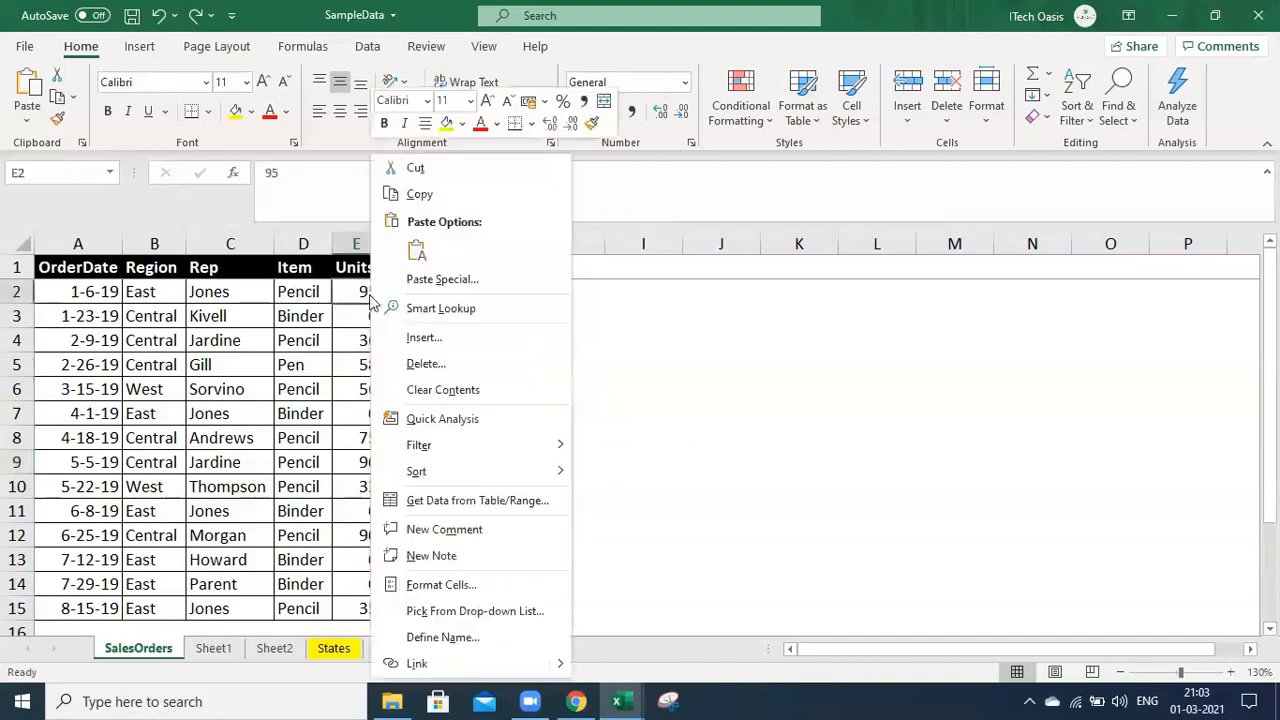
pyautogui.click(469, 585)
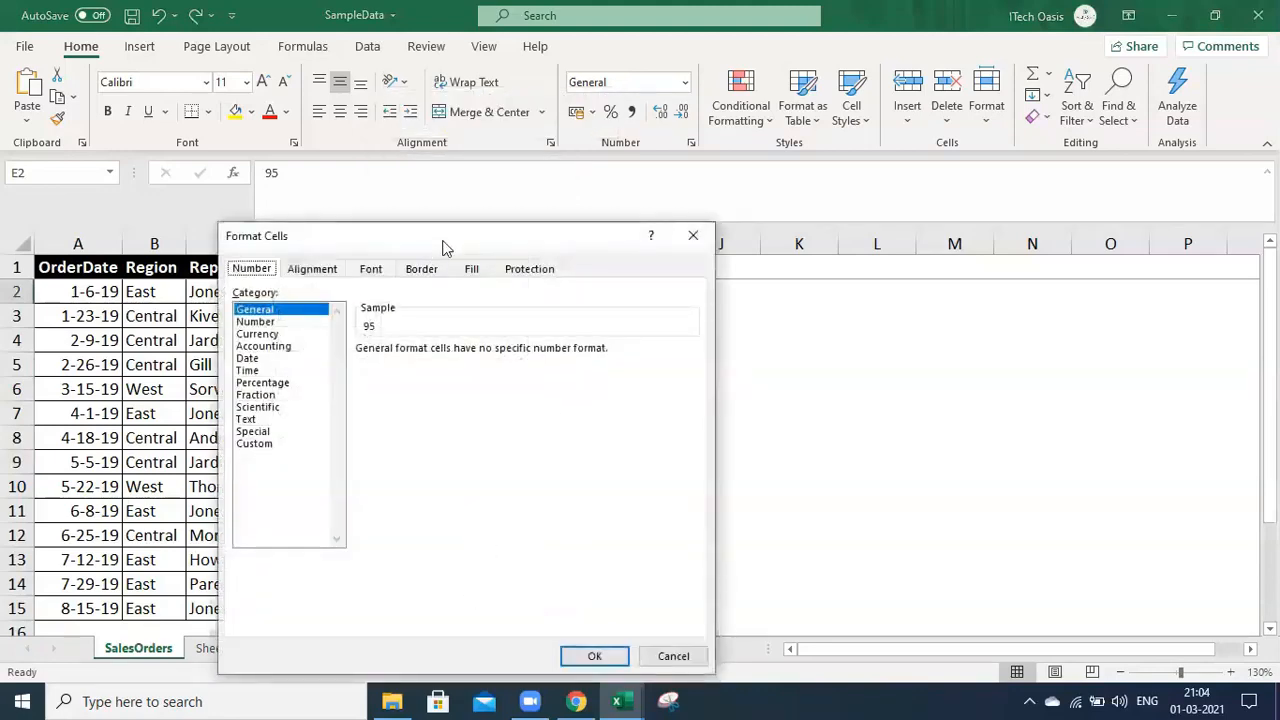
pyautogui.moveTo(445, 248); pyautogui.dragTo(791, 196)
pyautogui.click(1020, 606)
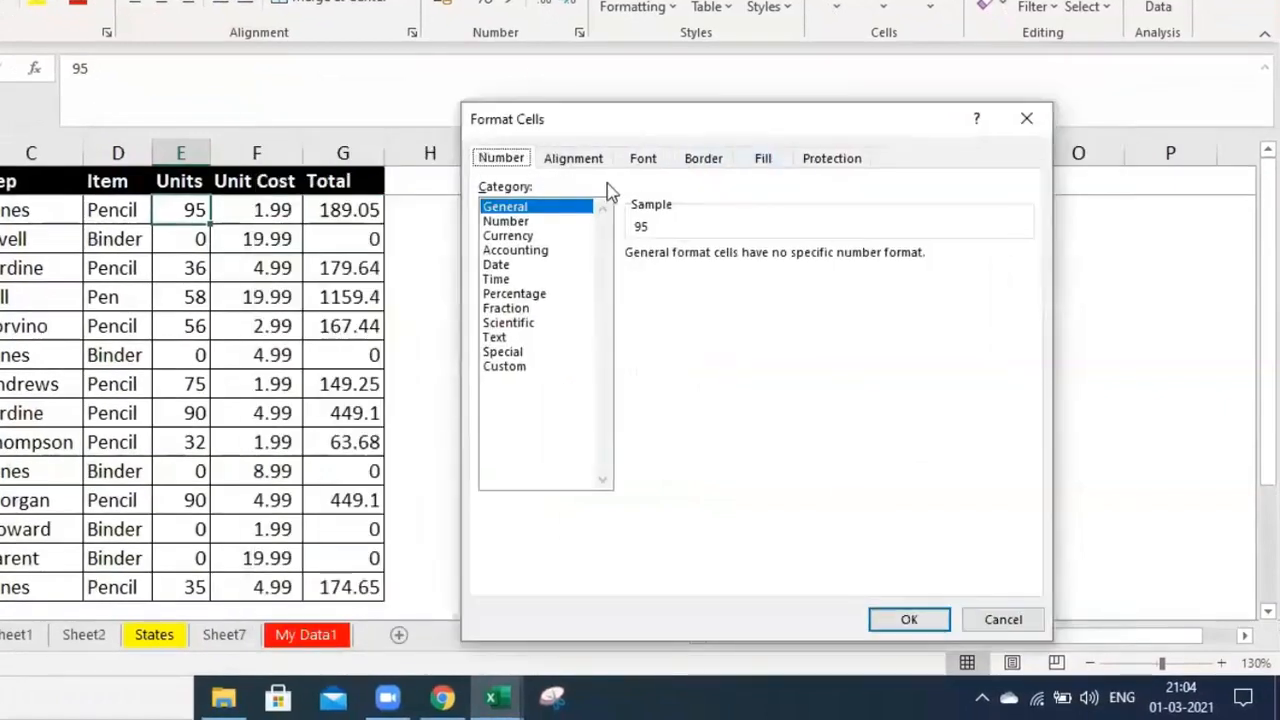
pyautogui.moveTo(675, 135); pyautogui.dragTo(628, 121)
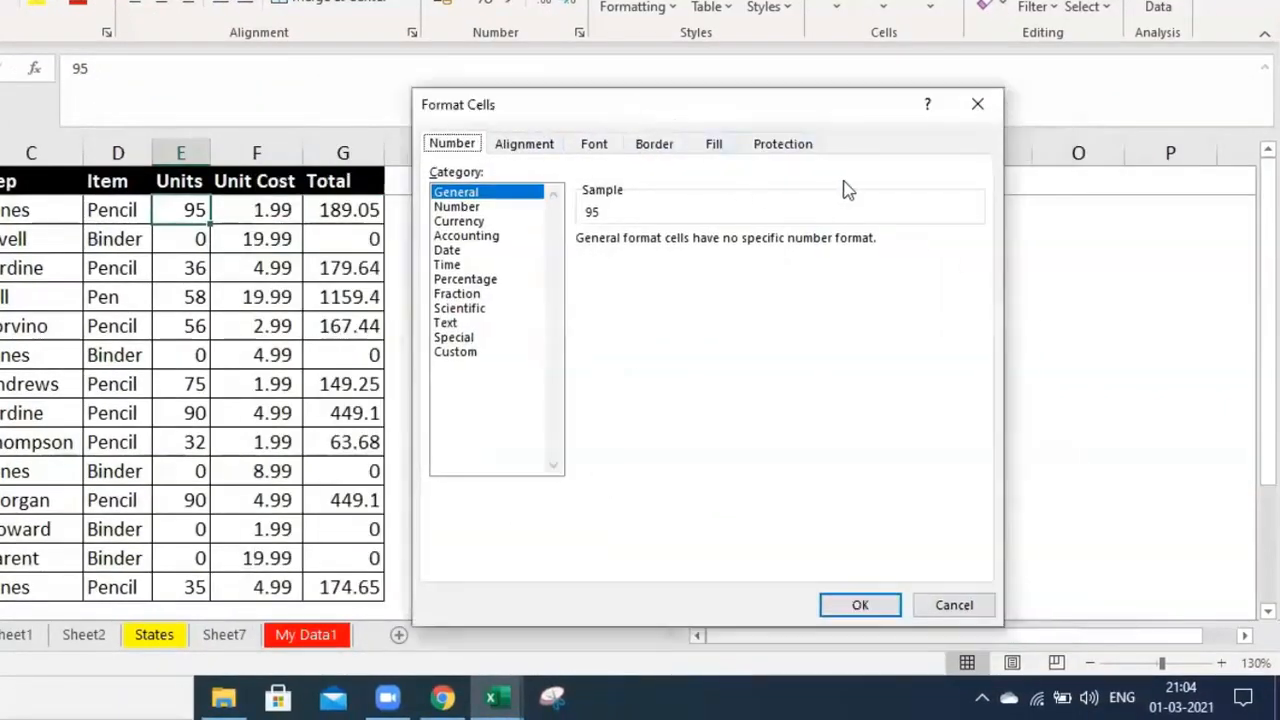
pyautogui.click(786, 150)
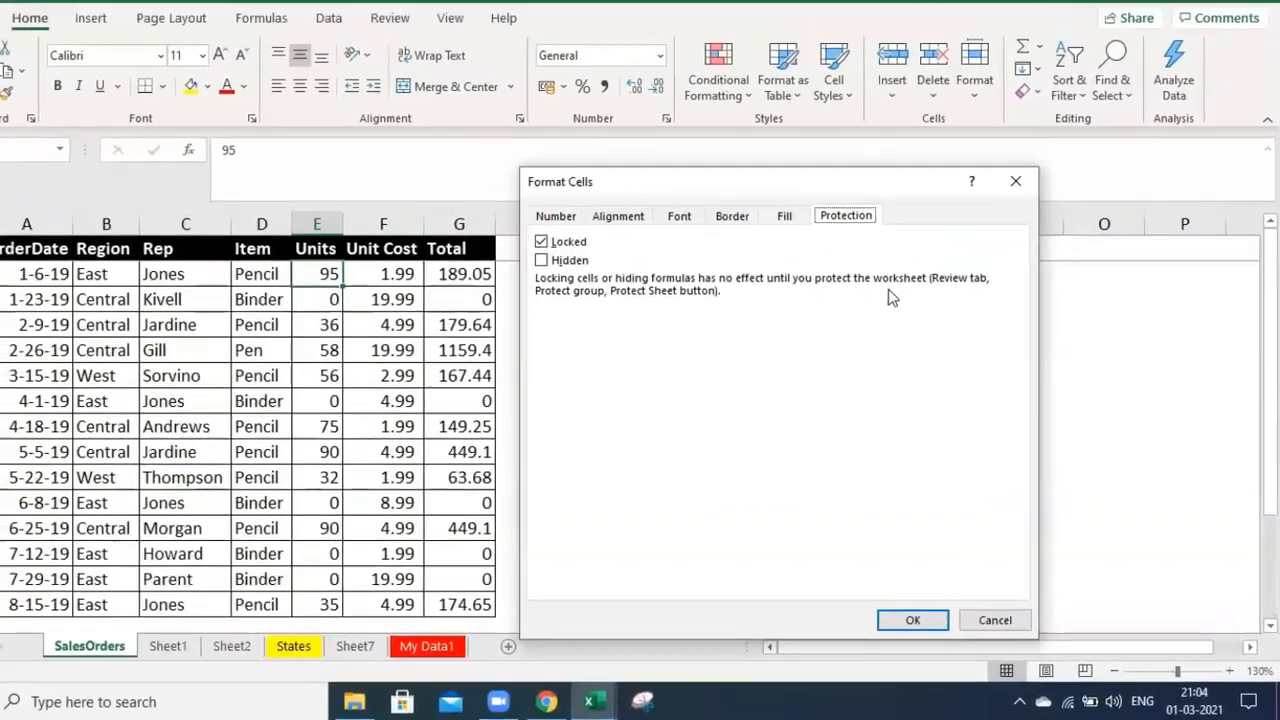
pyautogui.press('Escape')
pyautogui.hotkey('ctrl', 'z')
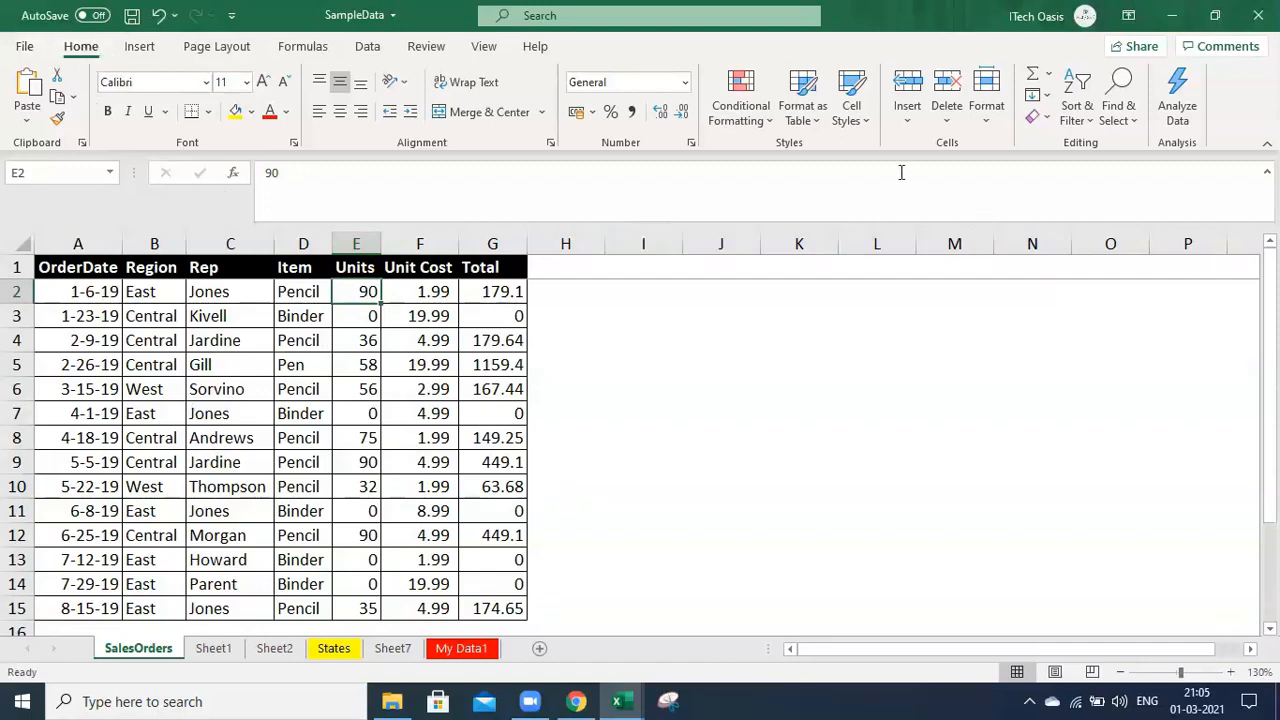
# Set cell E2 to locked via Home > Format > Lock Cell, then cancel Protect Sheet
pyautogui.click(991, 127)
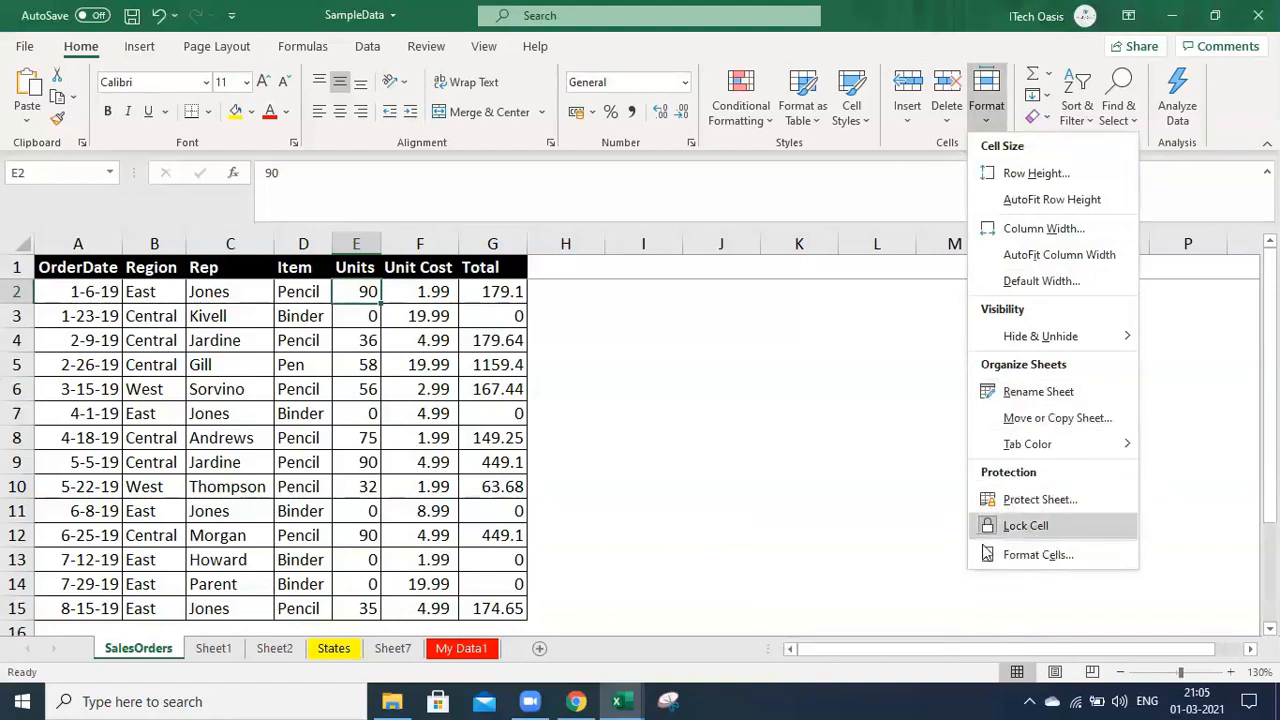
pyautogui.click(1045, 526)
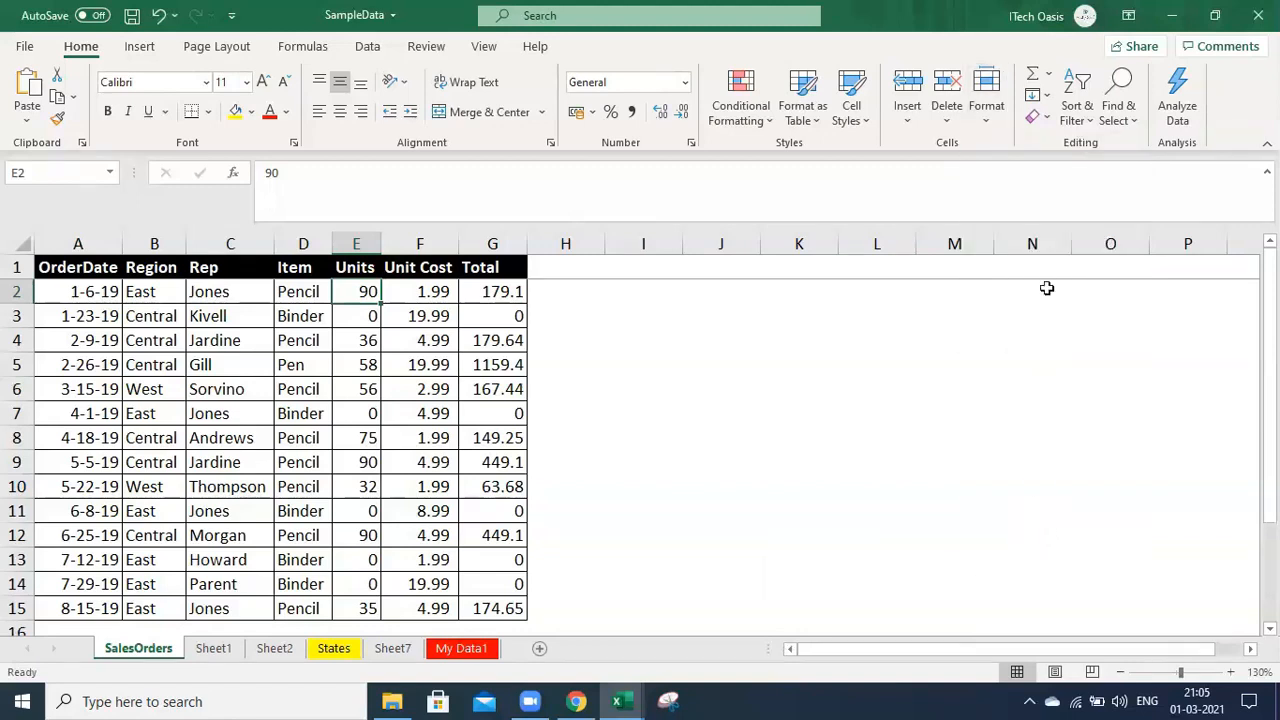
pyautogui.click(990, 126)
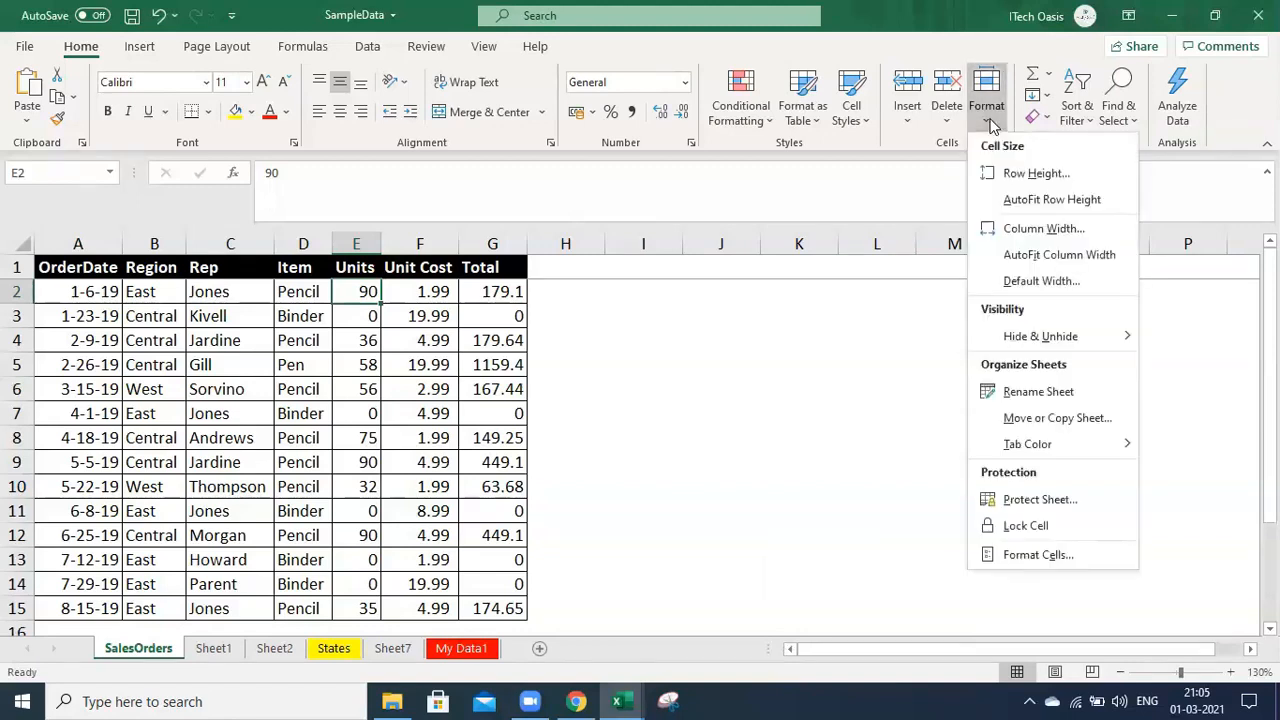
pyautogui.click(1030, 526)
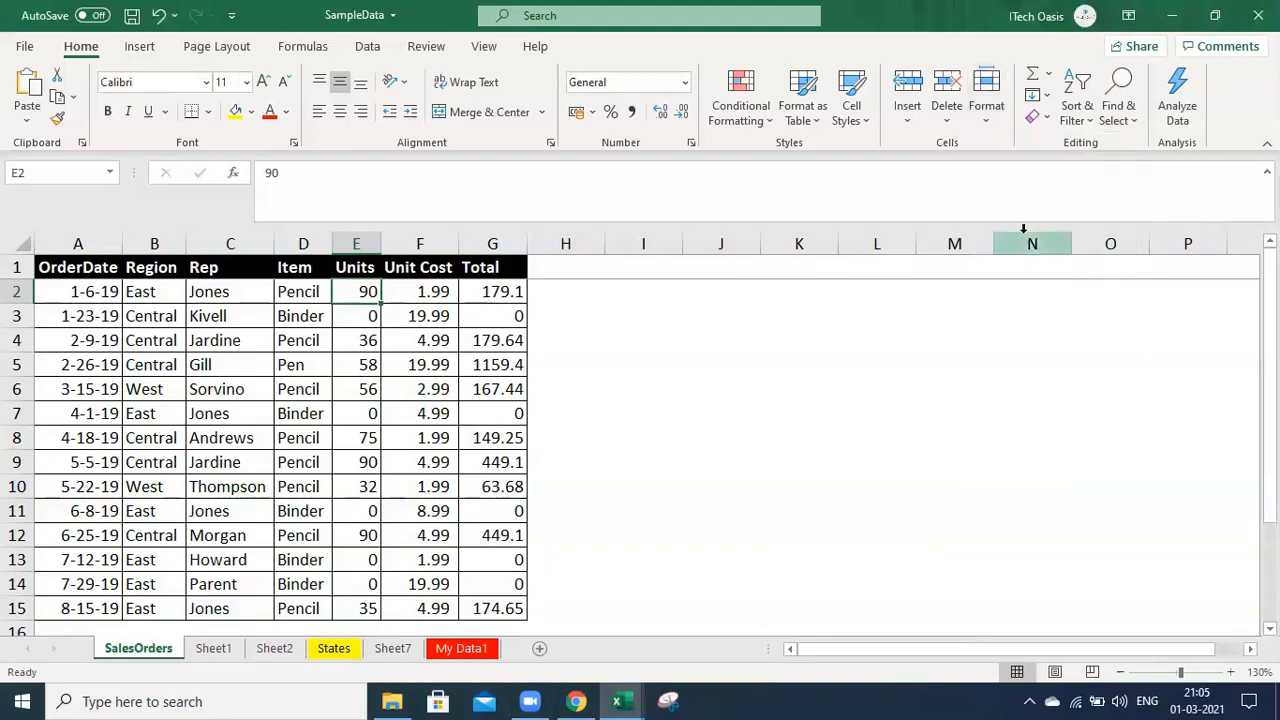
pyautogui.click(993, 118)
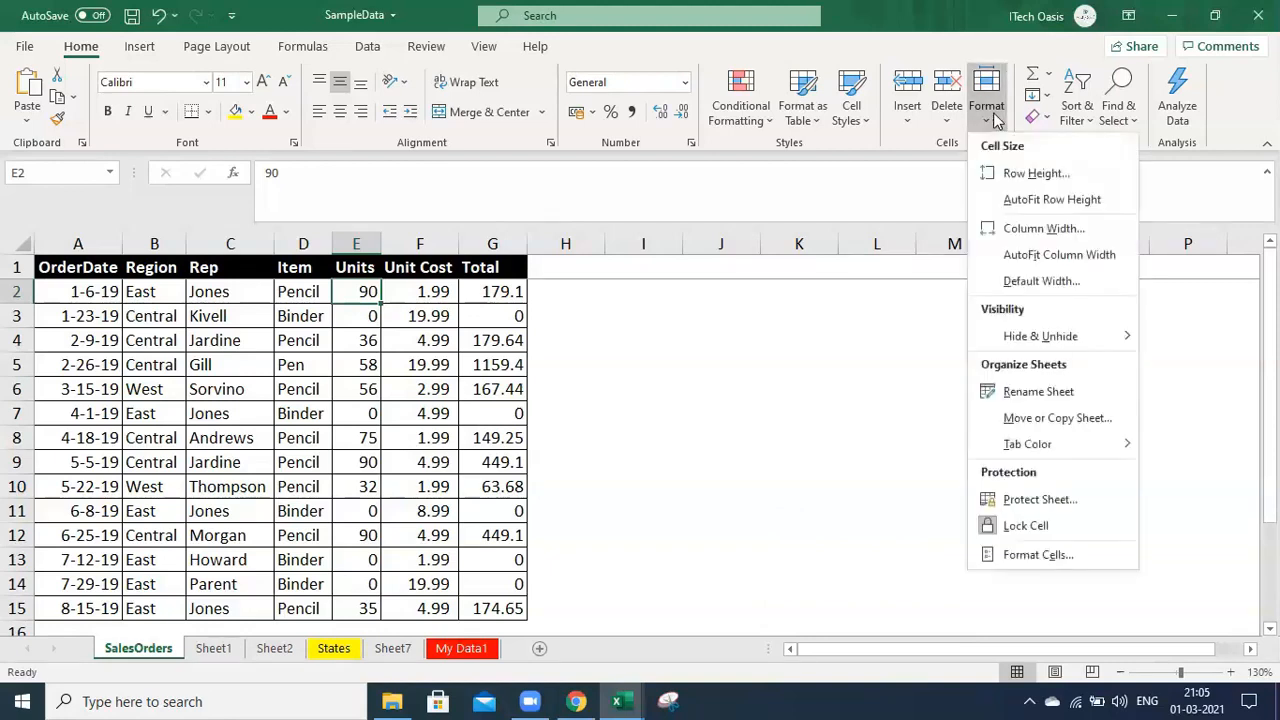
pyautogui.click(1060, 502)
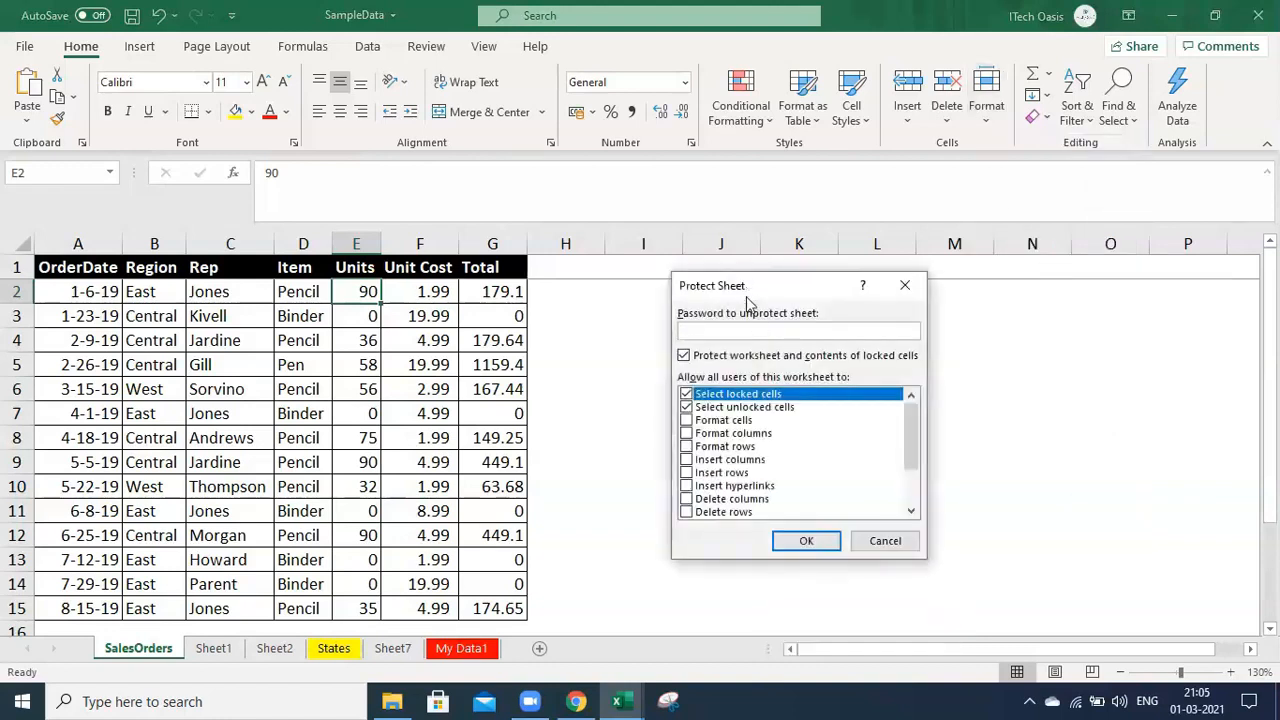
pyautogui.click(908, 551)
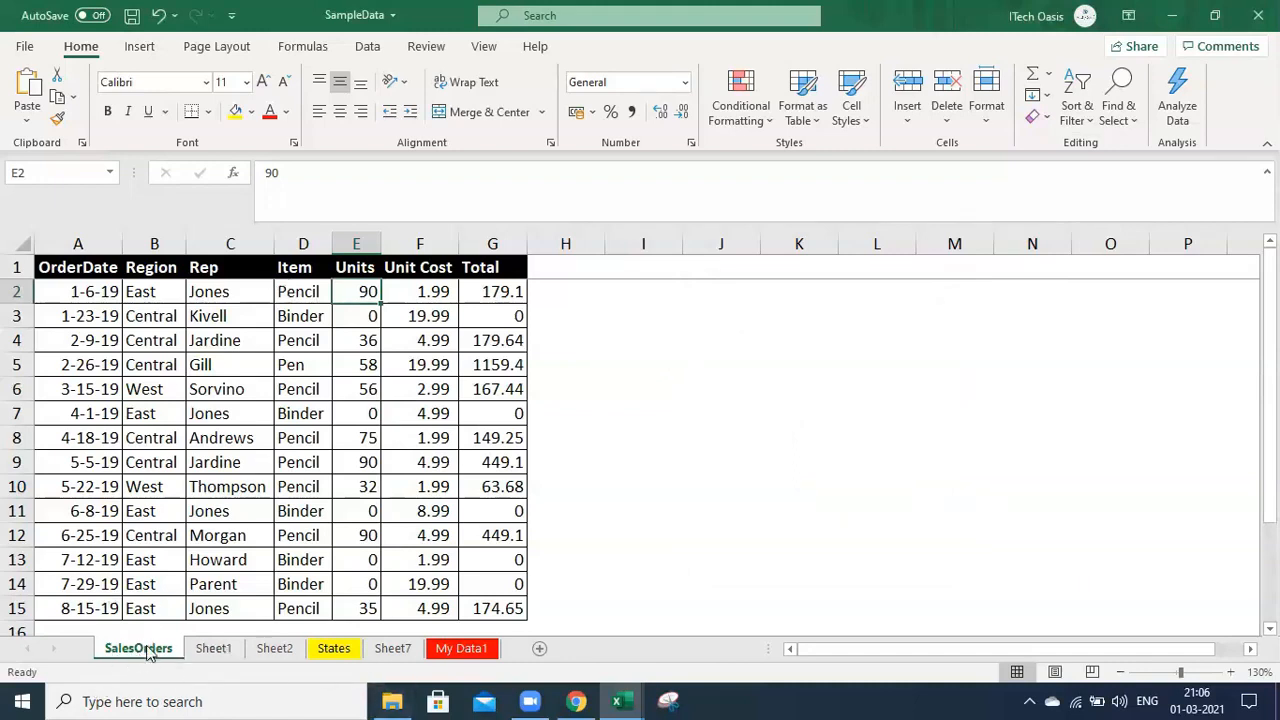
pyautogui.rightClick(148, 654)
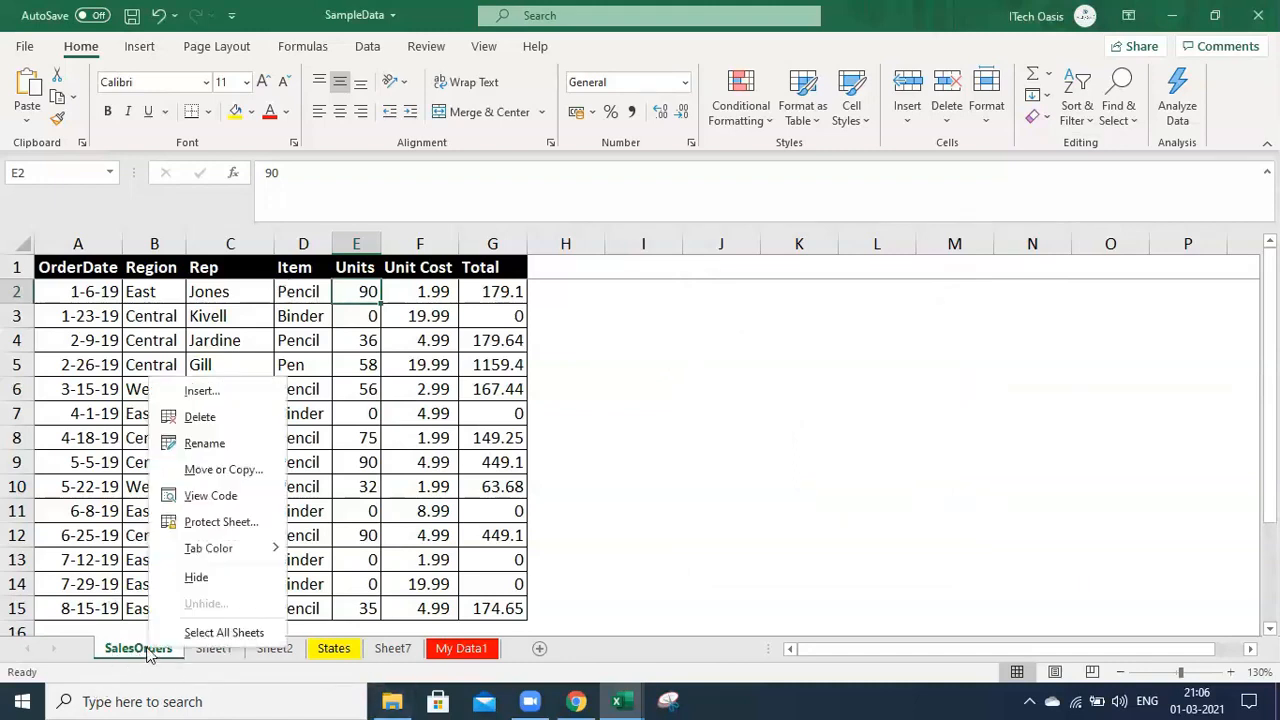
pyautogui.click(238, 525)
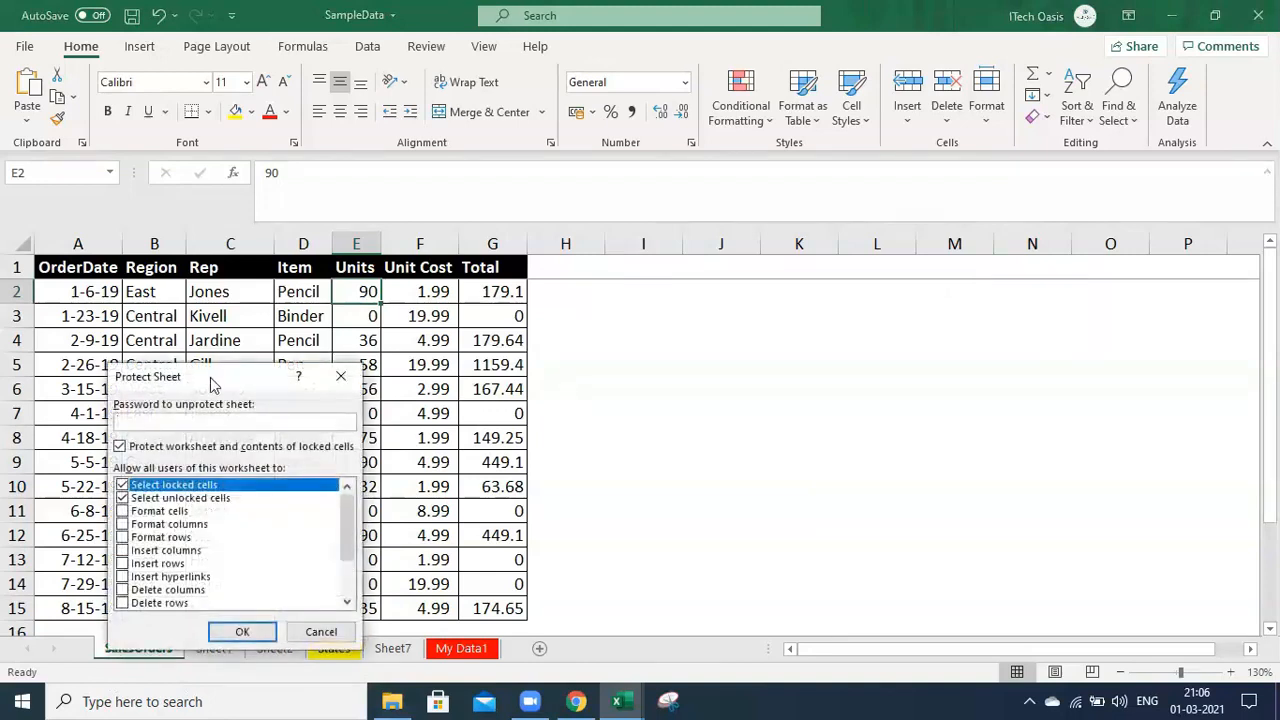
pyautogui.moveTo(262, 383); pyautogui.dragTo(728, 325)
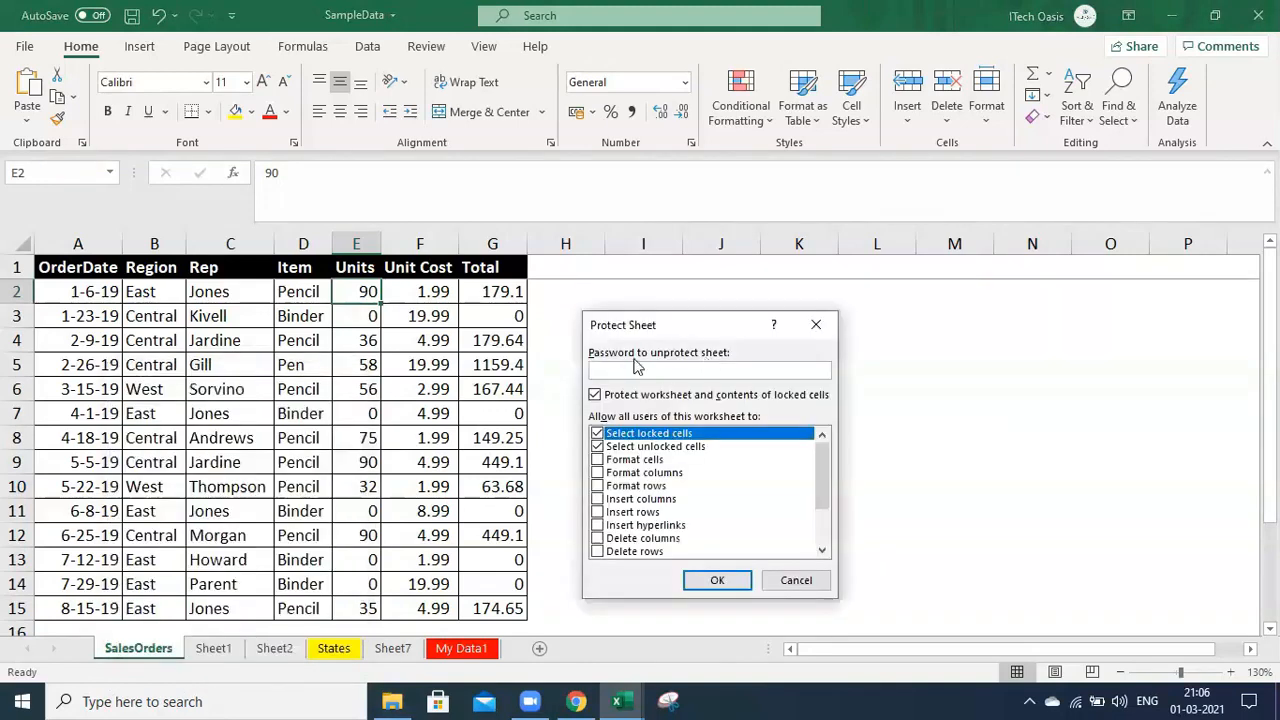
pyautogui.click(792, 582)
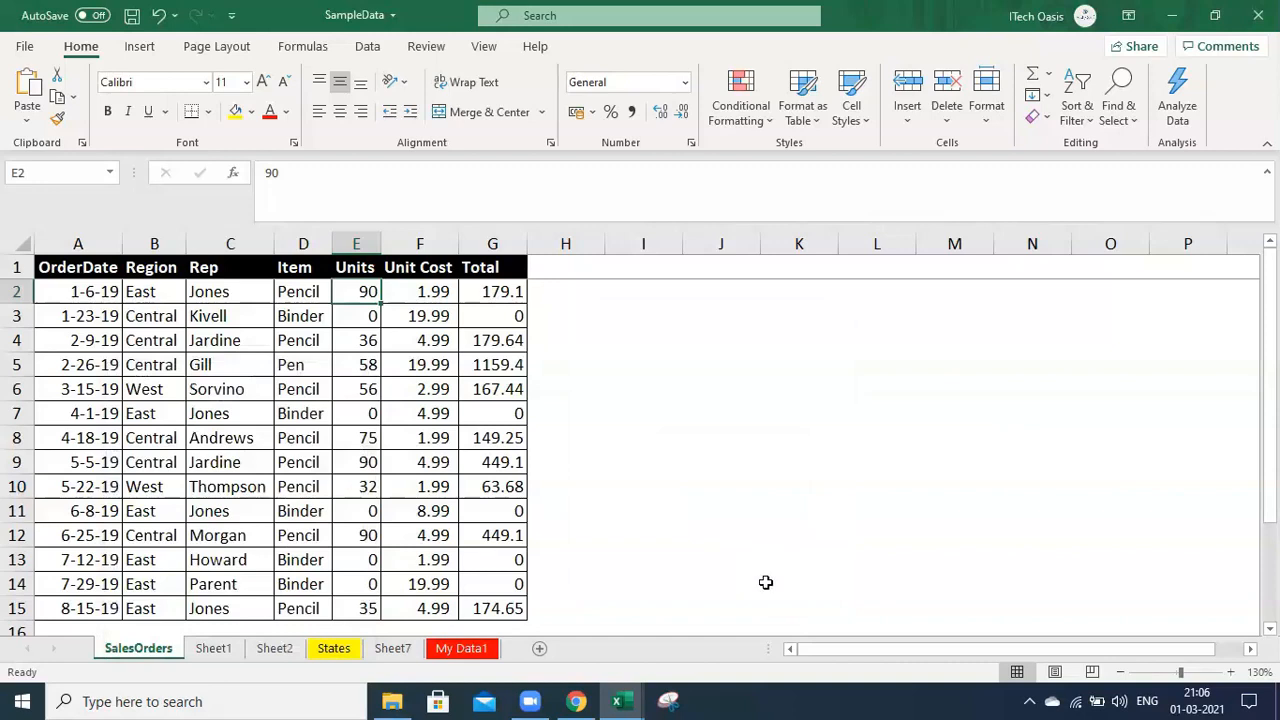
pyautogui.click(426, 48)
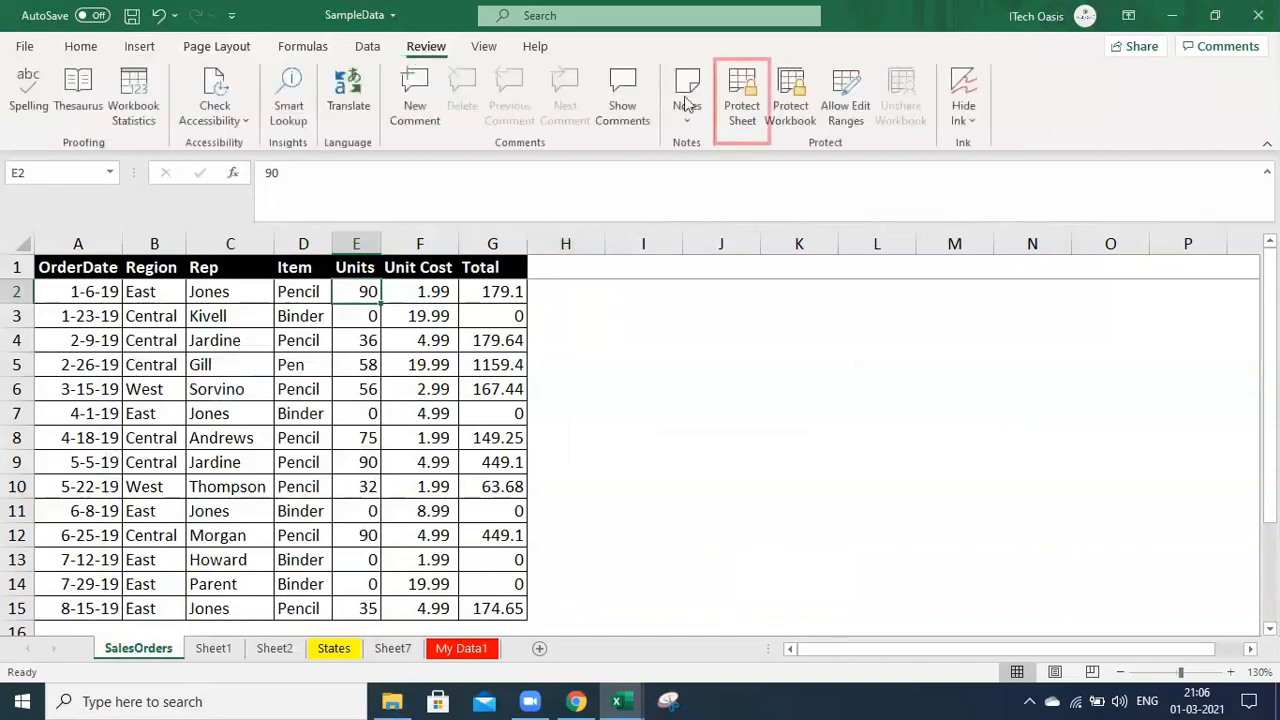
pyautogui.click(745, 122)
pyautogui.click(927, 294)
pyautogui.click(876, 413)
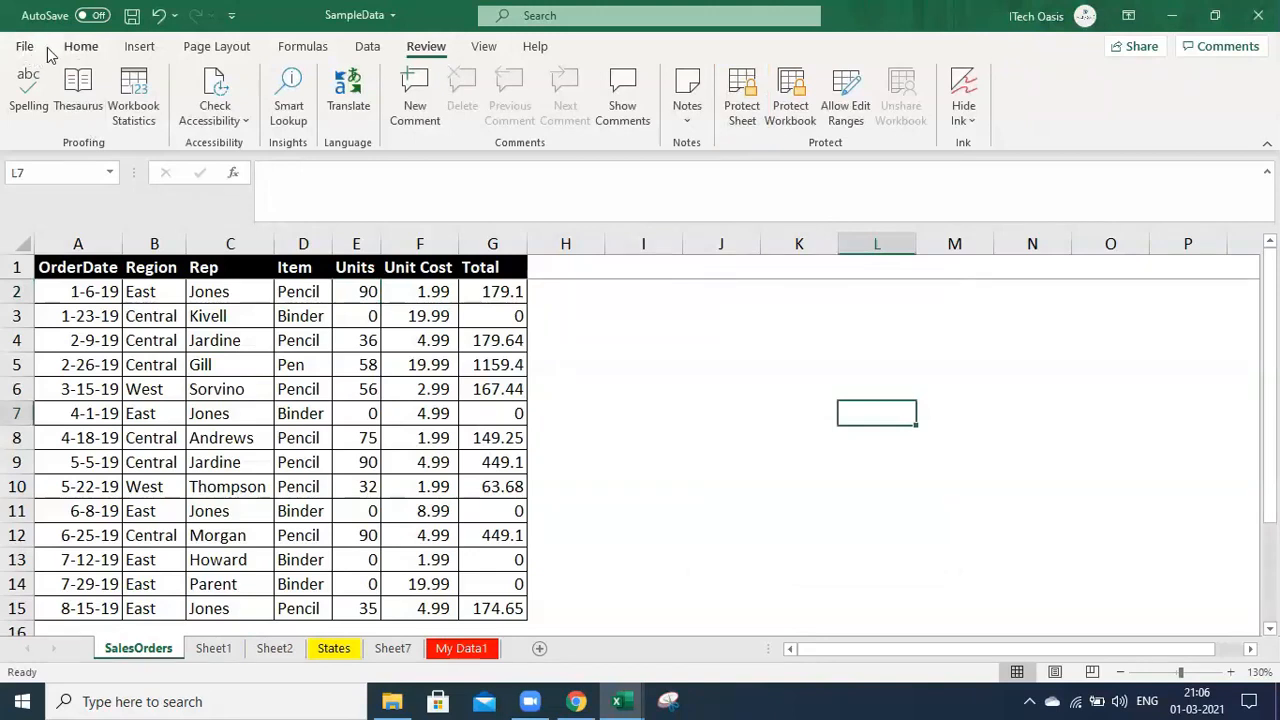
# Show the Protect Workbook options, including Protect Current Sheet, on the File > Info page
pyautogui.click(25, 47)
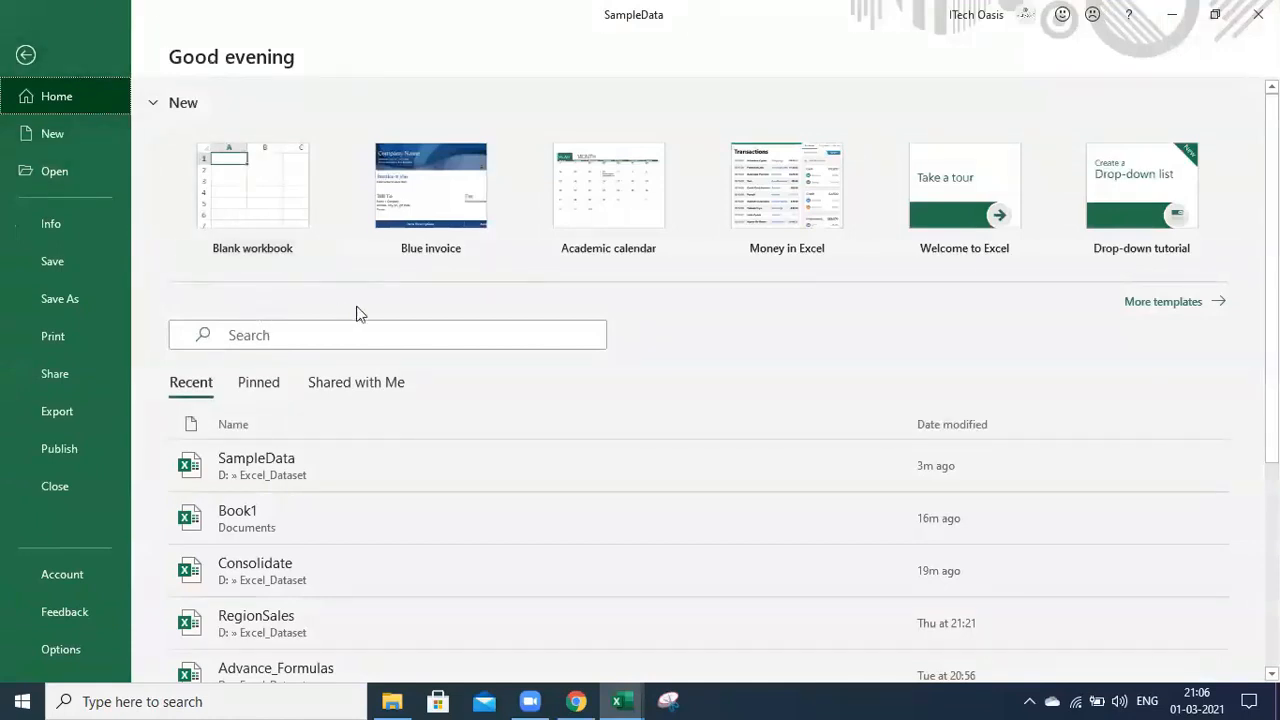
pyautogui.click(63, 228)
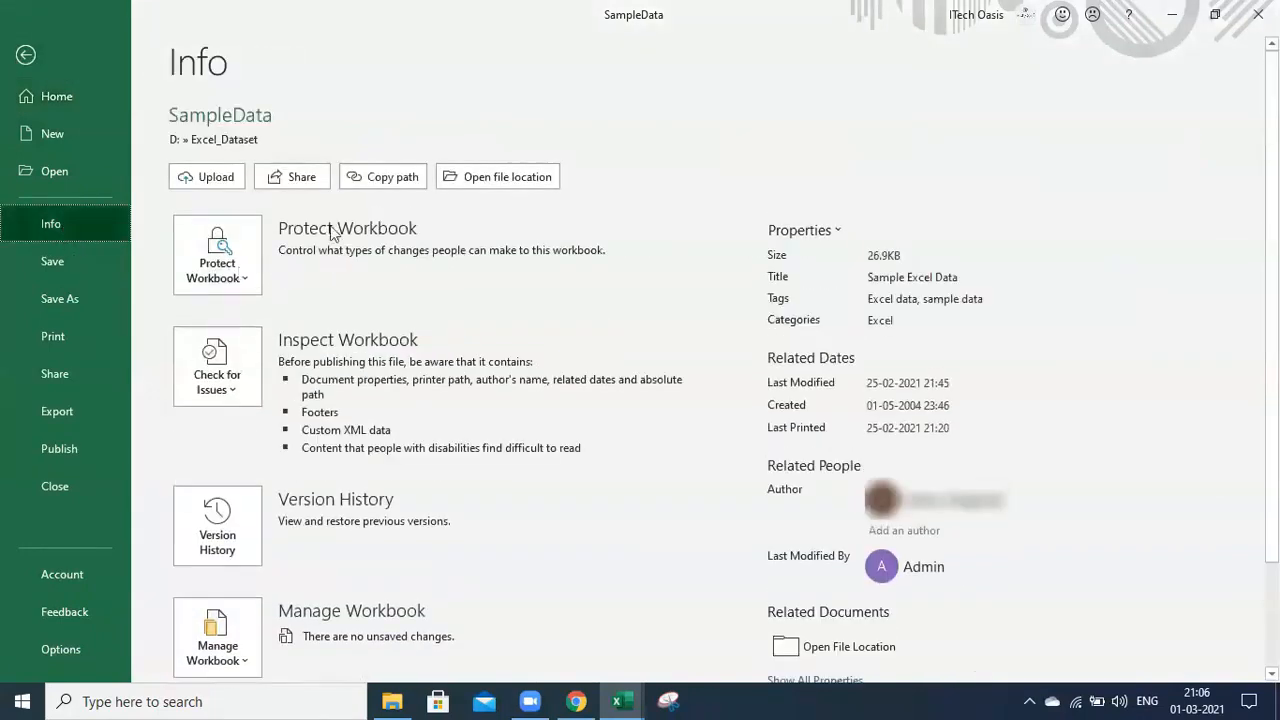
pyautogui.click(255, 283)
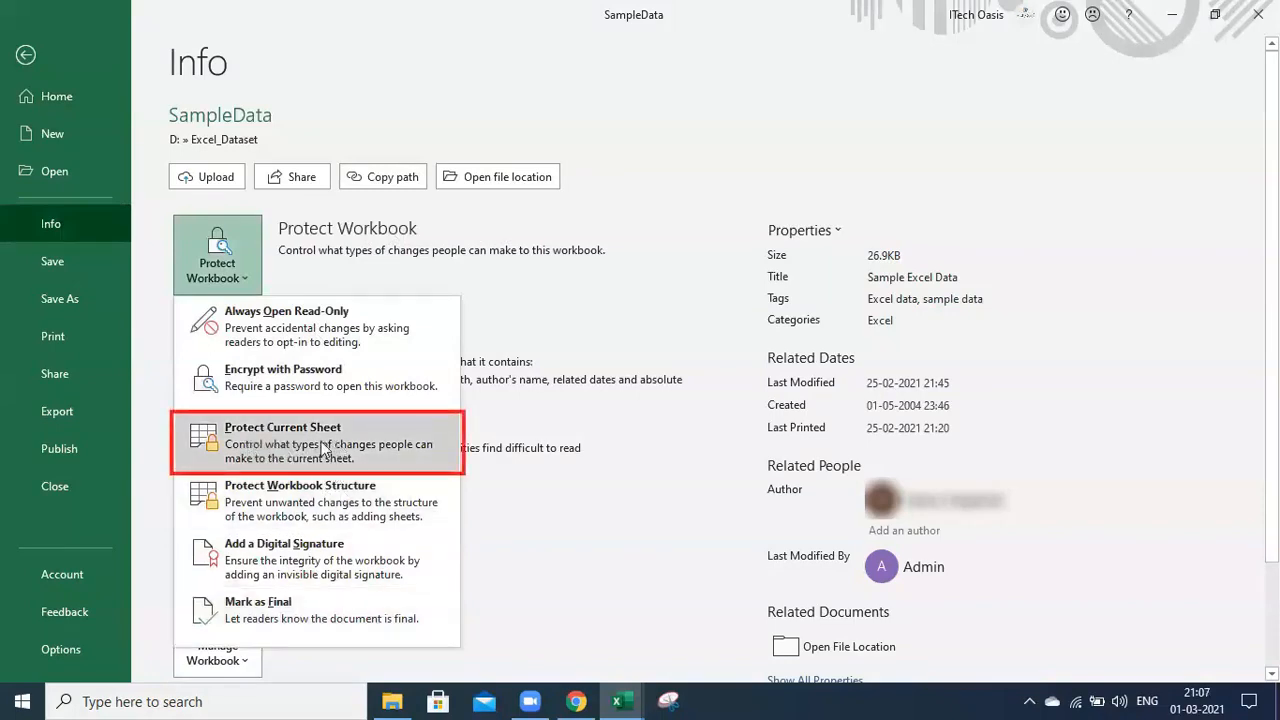
pyautogui.press('Escape')
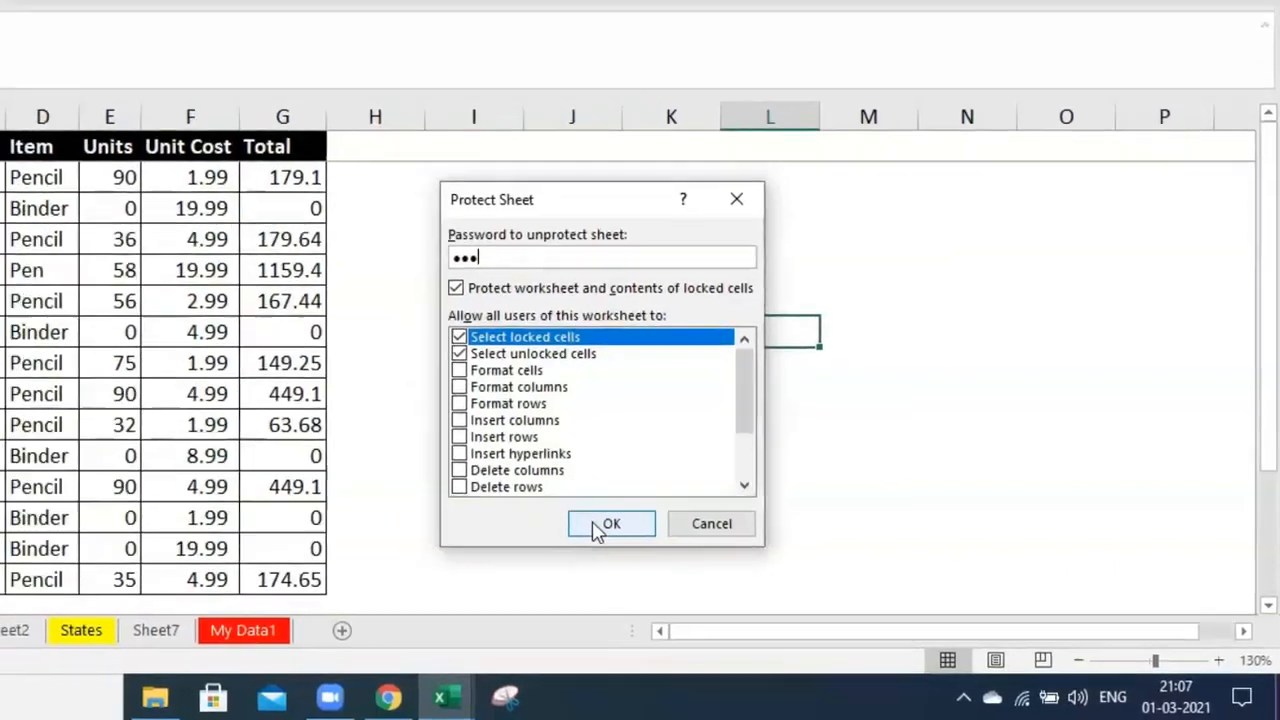
# Apply the password protection to SalesOrders and confirm the re-entered password
pyautogui.click(577, 516)
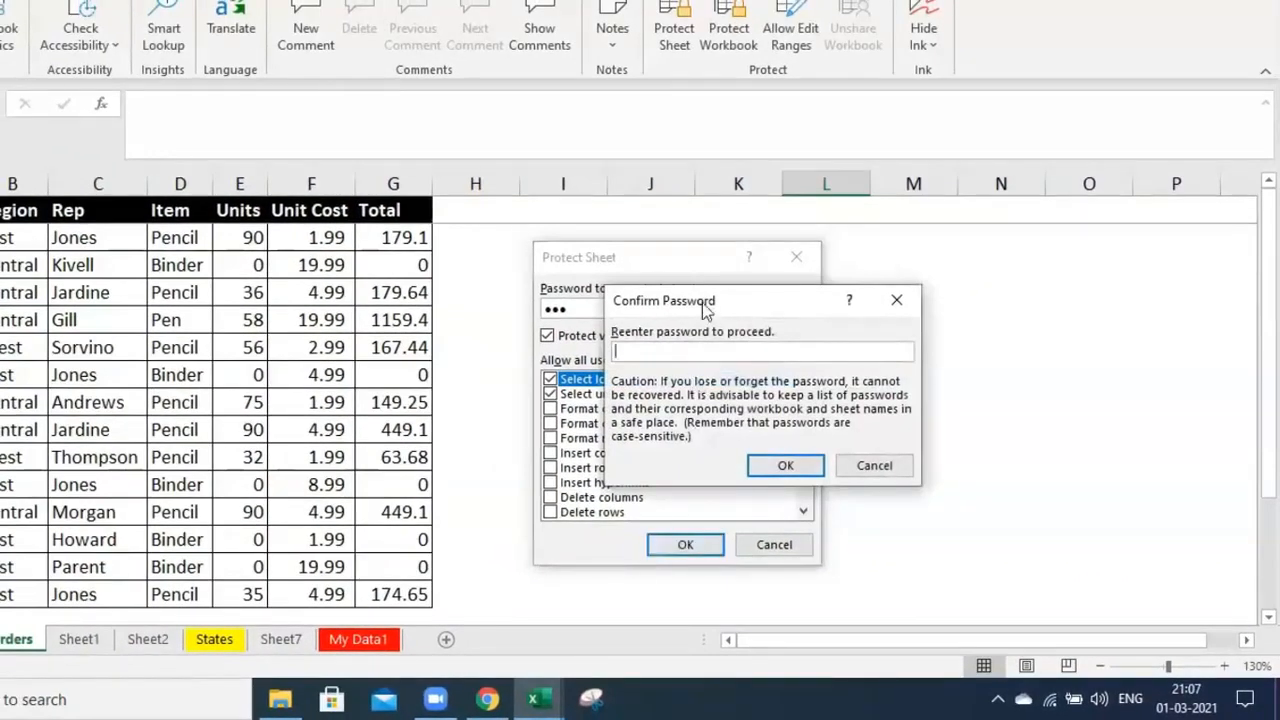
pyautogui.moveTo(707, 310); pyautogui.dragTo(755, 307)
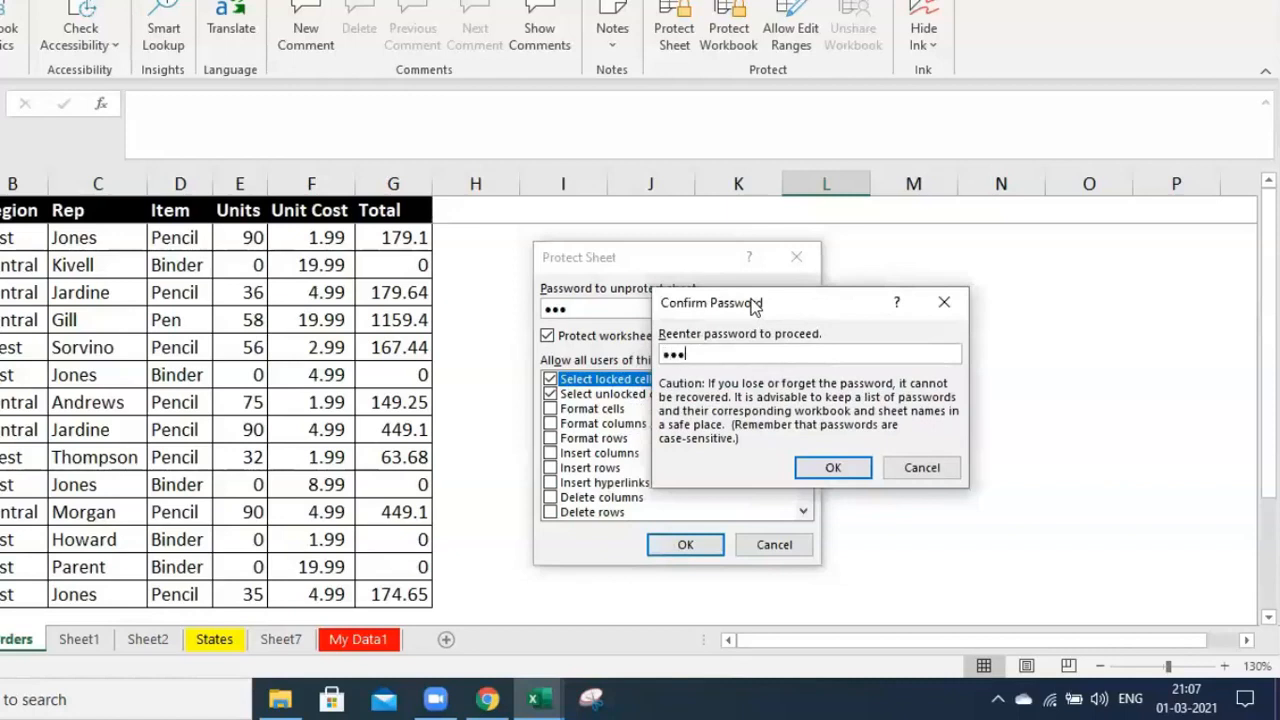
pyautogui.click(836, 467)
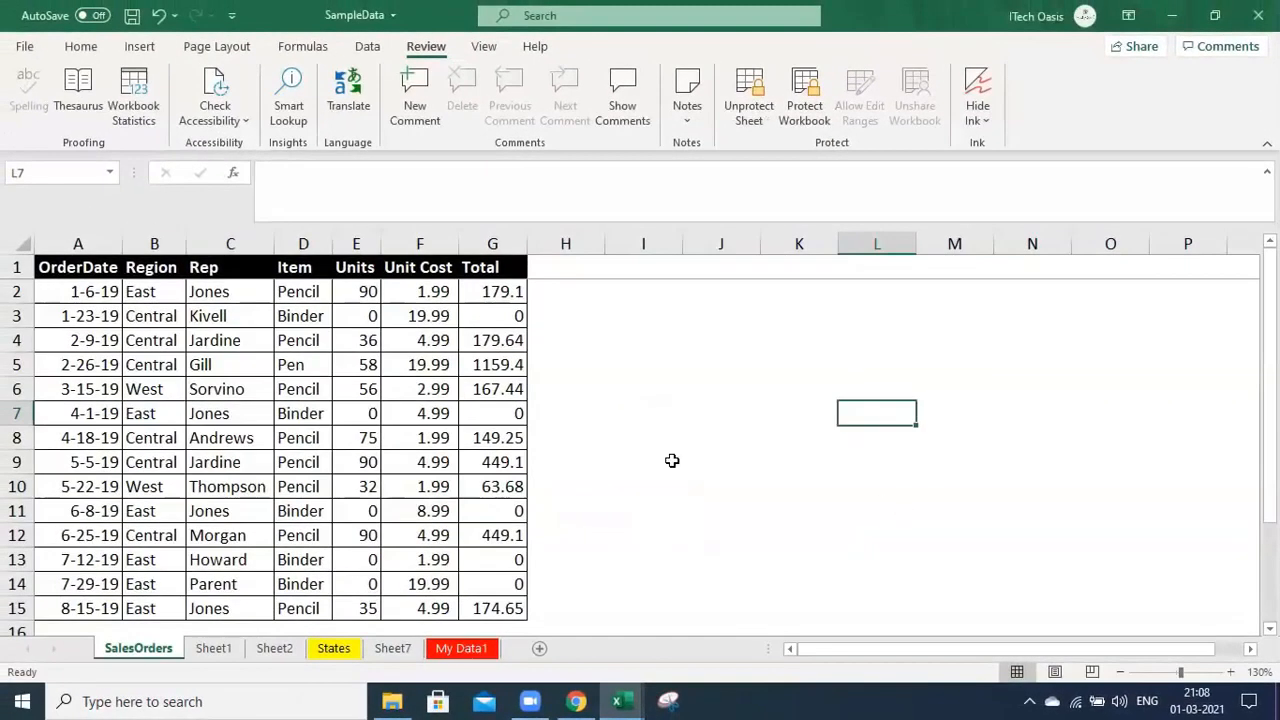
pyautogui.click(668, 444)
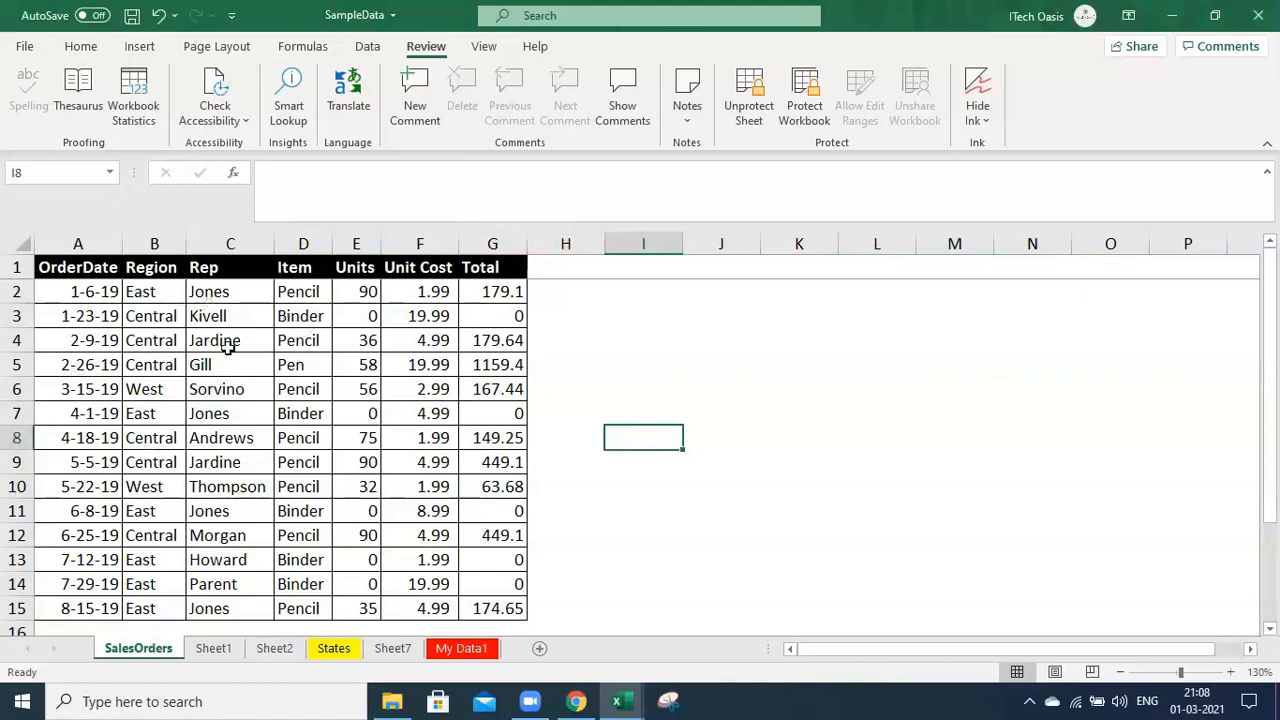
pyautogui.click(362, 291)
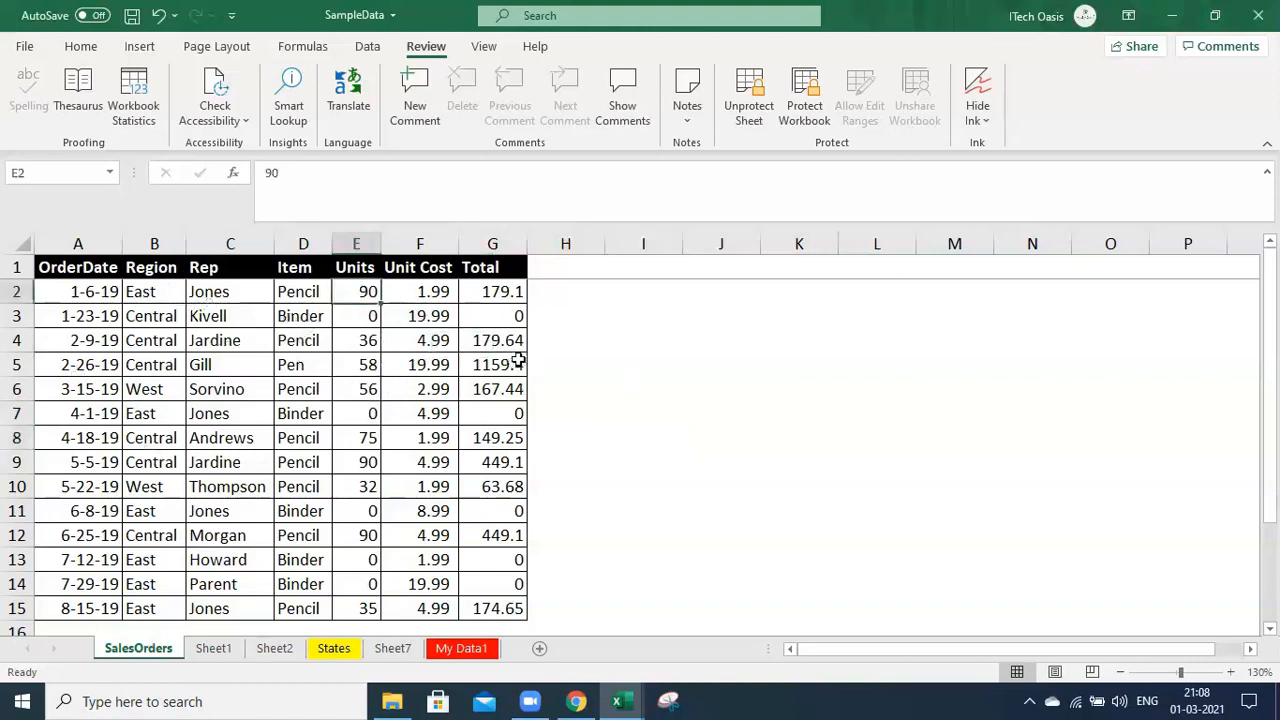
pyautogui.press('Delete')
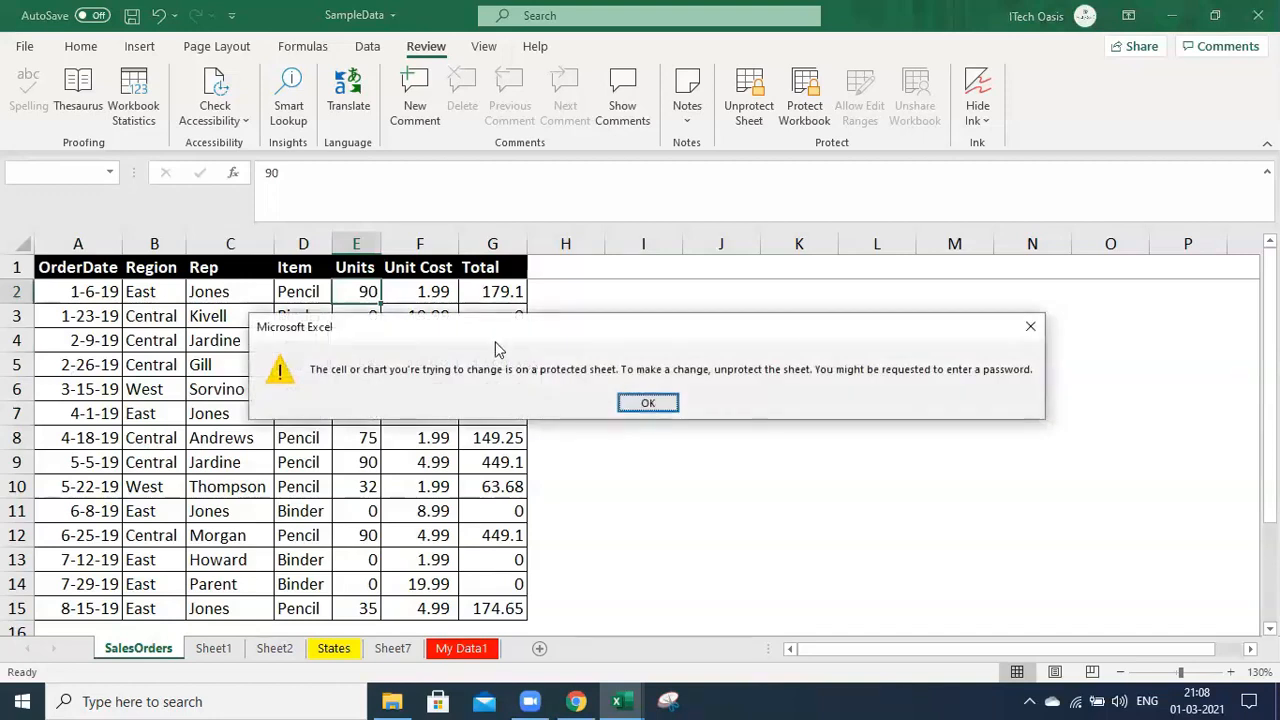
pyautogui.moveTo(496, 342); pyautogui.dragTo(476, 343)
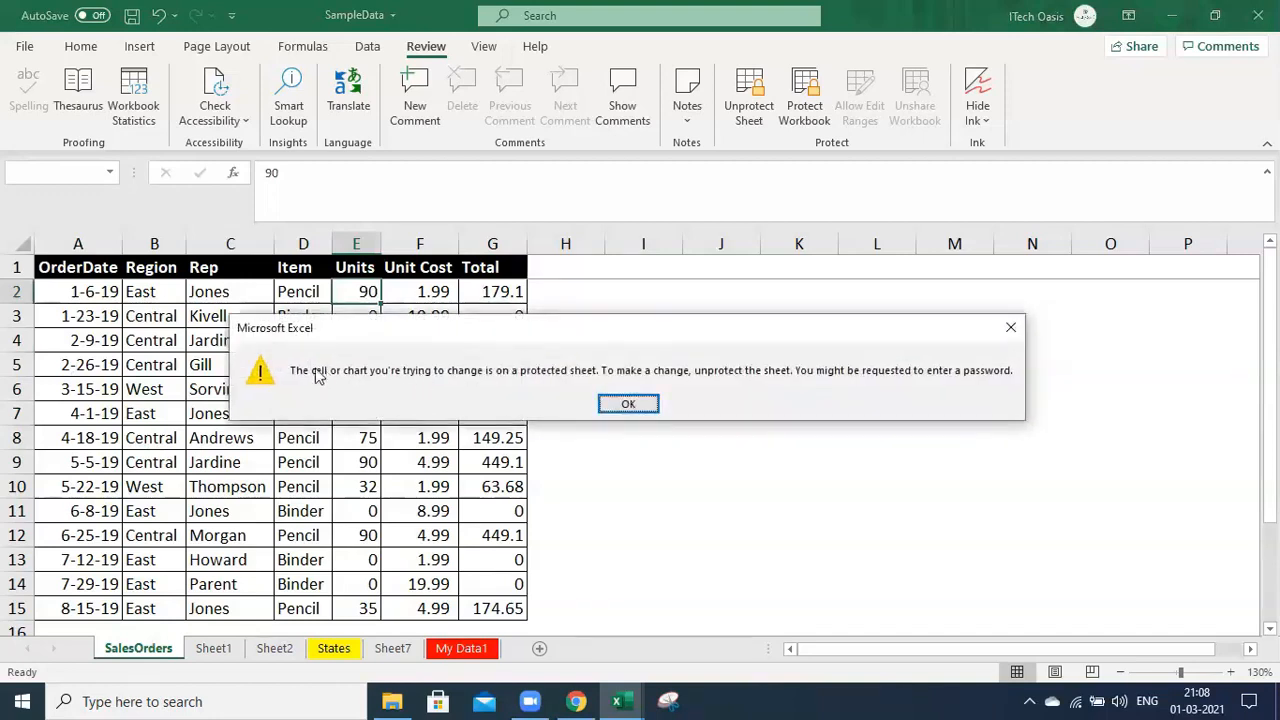
pyautogui.click(628, 405)
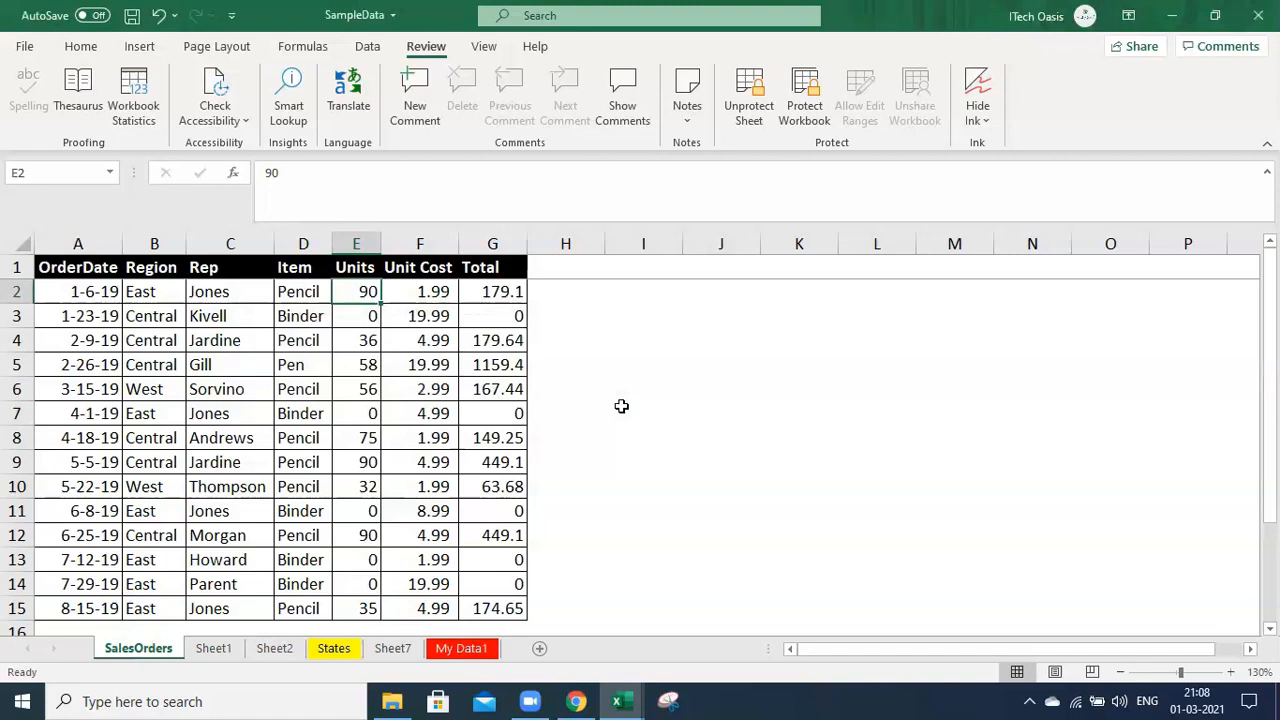
pyautogui.click(489, 394)
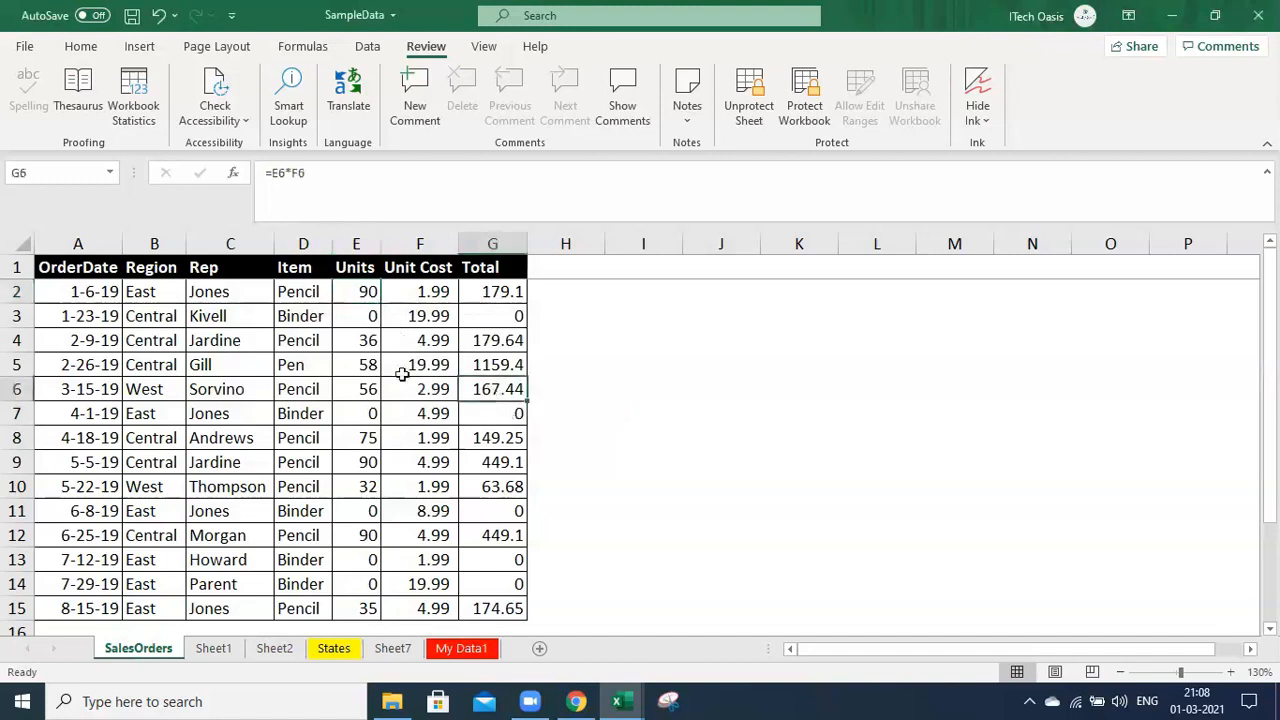
pyautogui.moveTo(283, 468); pyautogui.dragTo(293, 482)
pyautogui.click(160, 390)
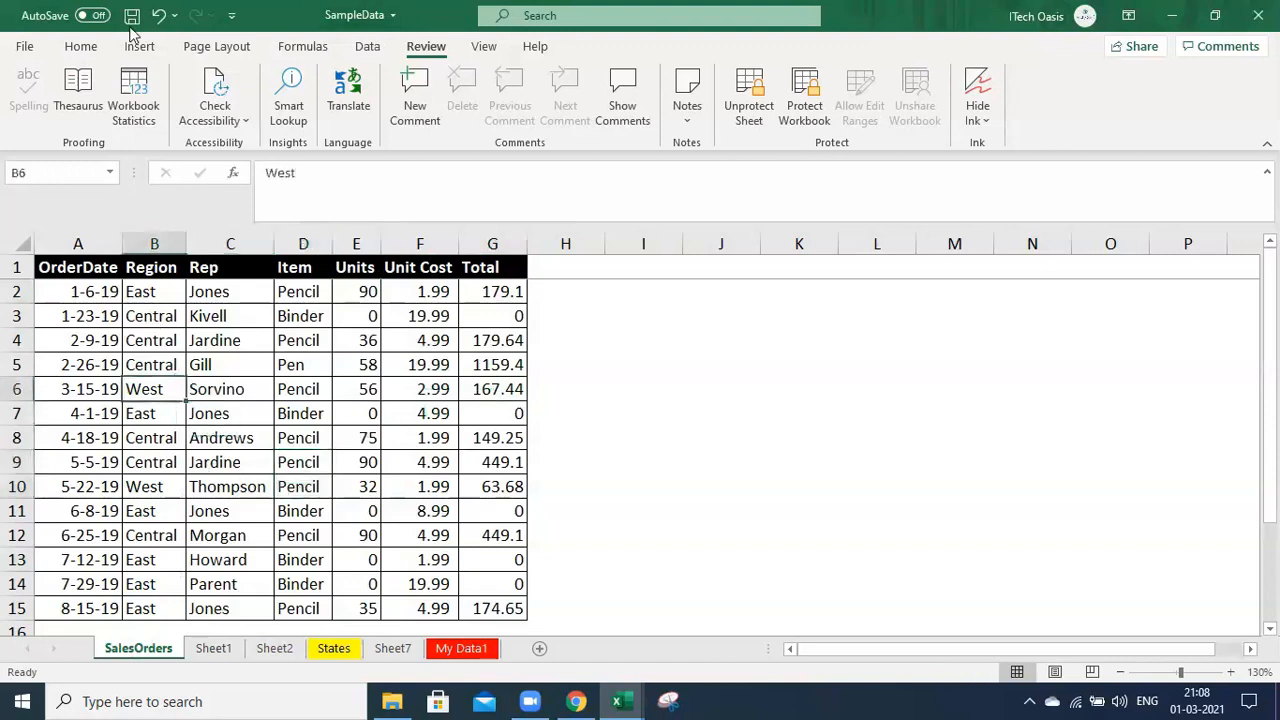
pyautogui.click(94, 48)
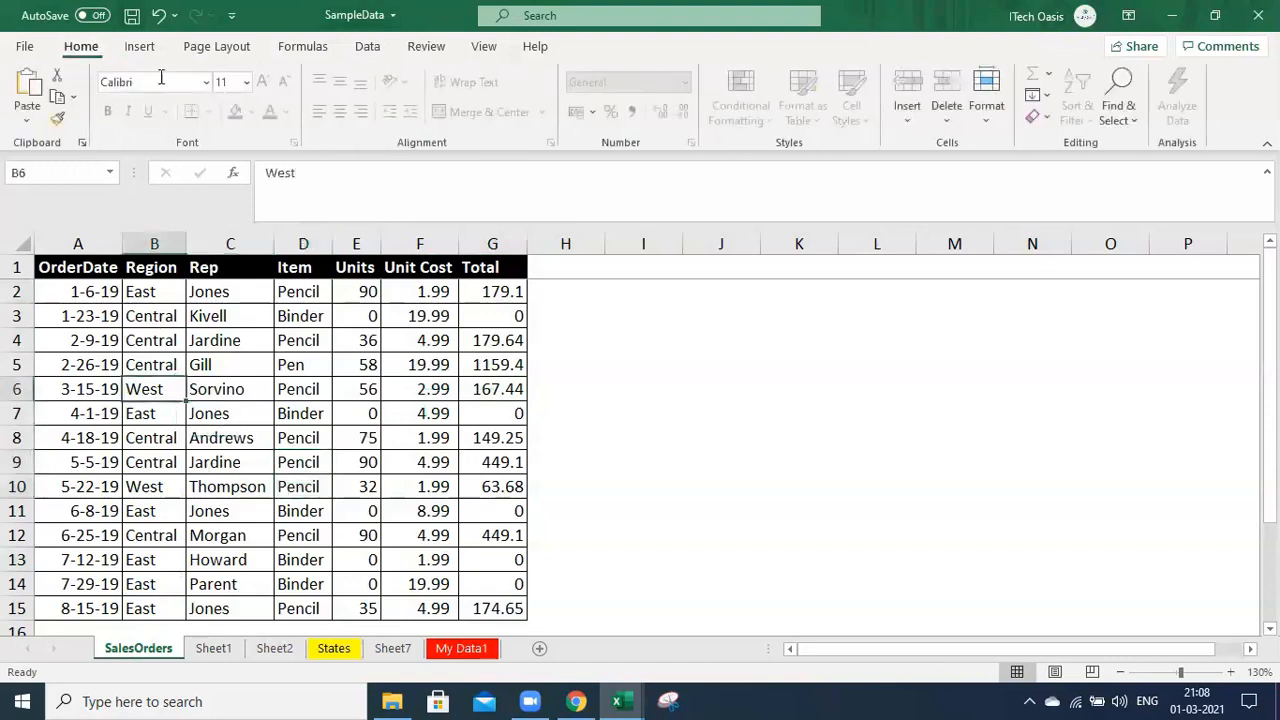
pyautogui.click(422, 50)
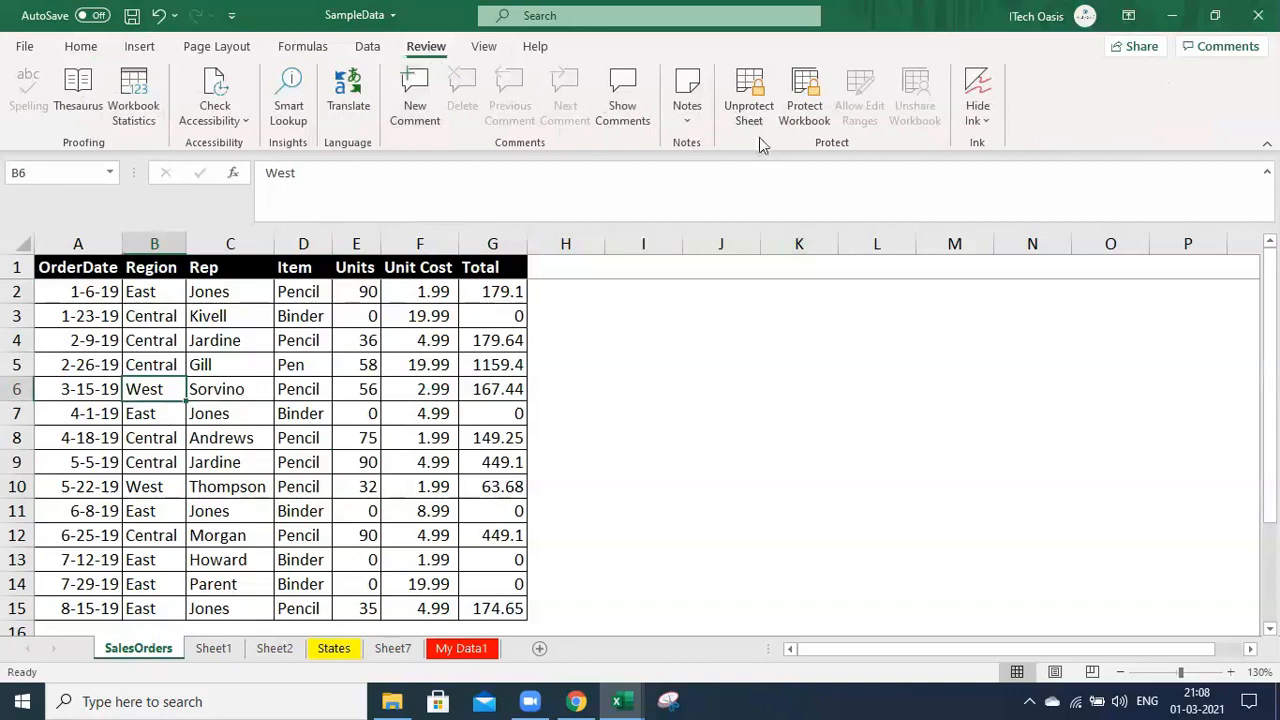
pyautogui.click(246, 441)
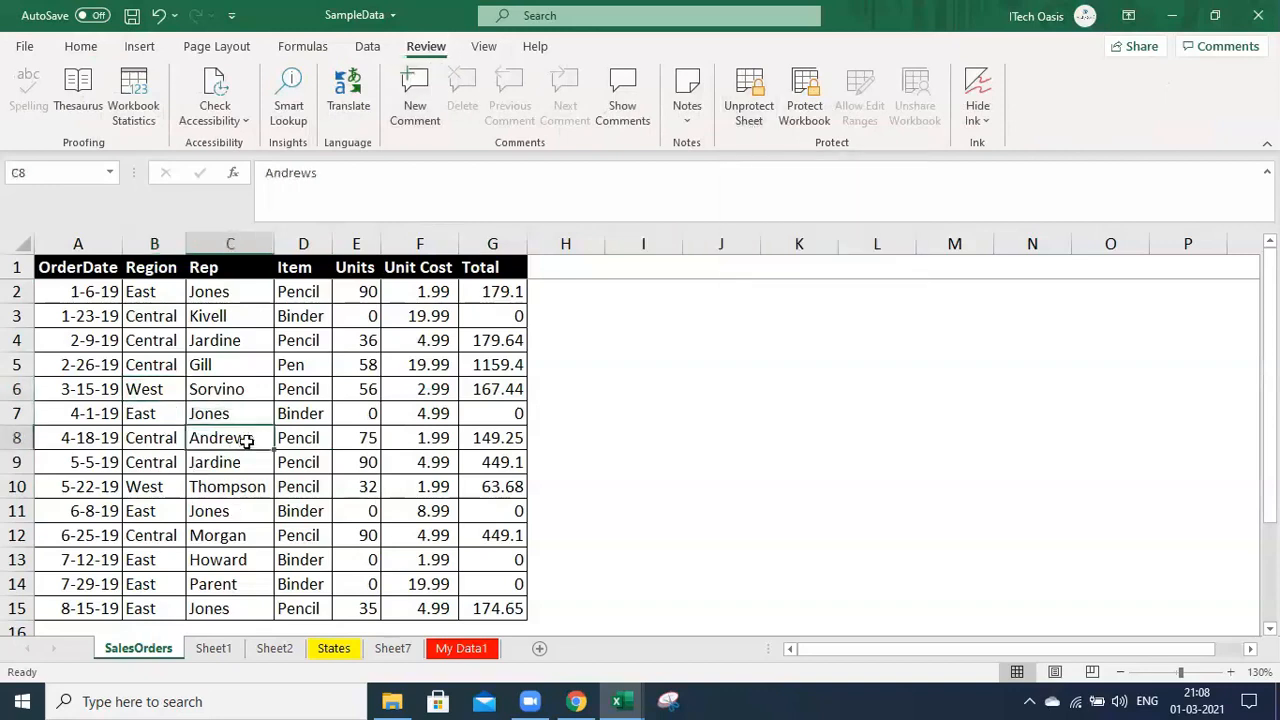
pyautogui.doubleClick(246, 441)
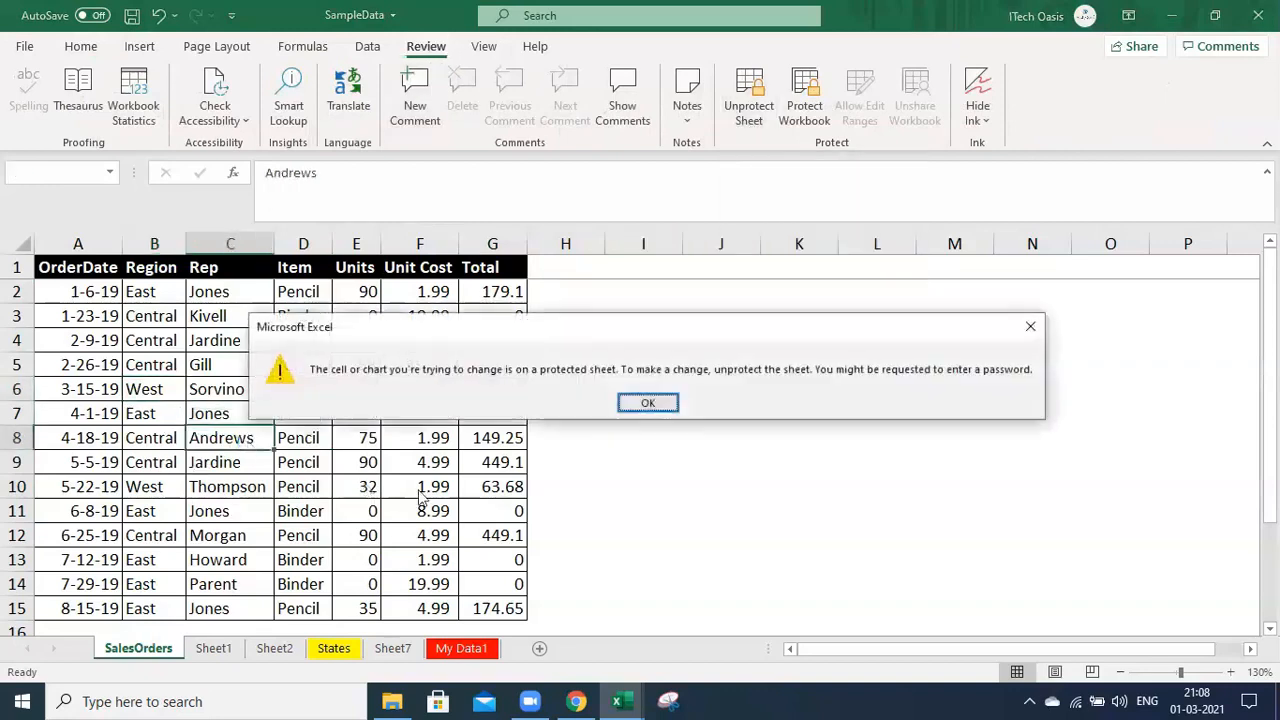
pyautogui.click(647, 403)
# Unprotect the SalesOrders sheet from its tab menu by entering the sheet password
pyautogui.rightClick(139, 648)
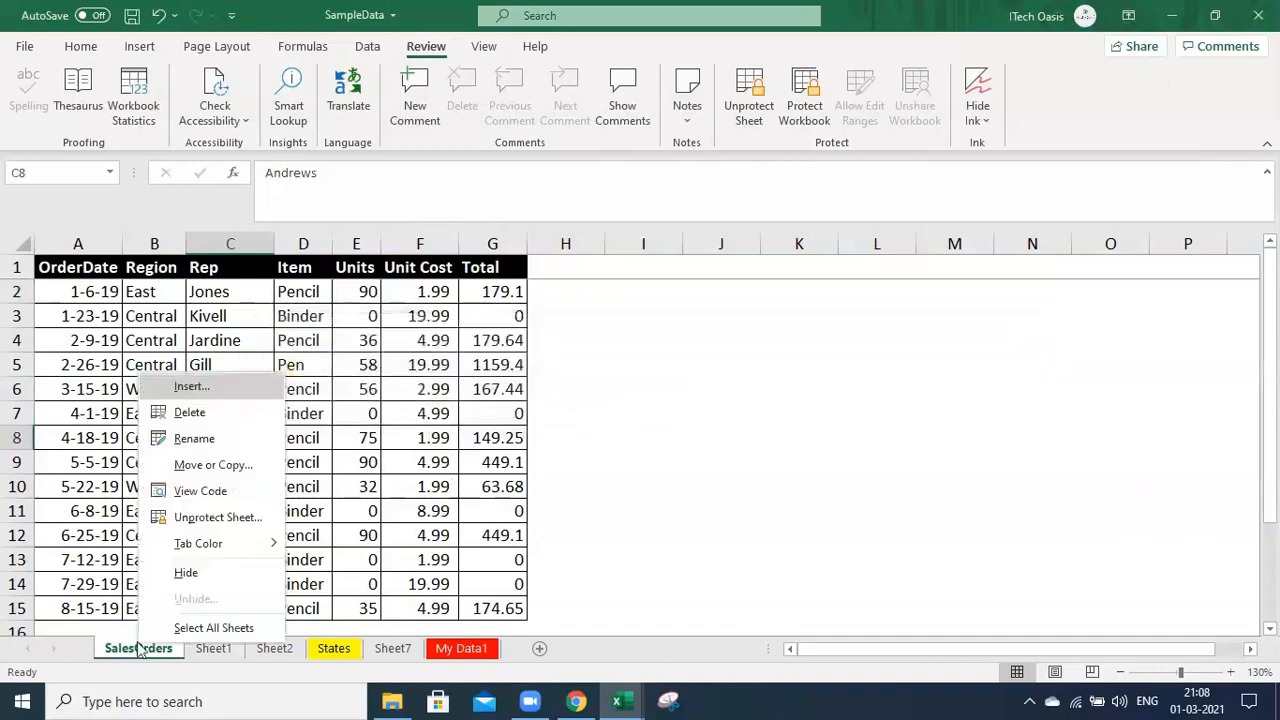
pyautogui.click(216, 518)
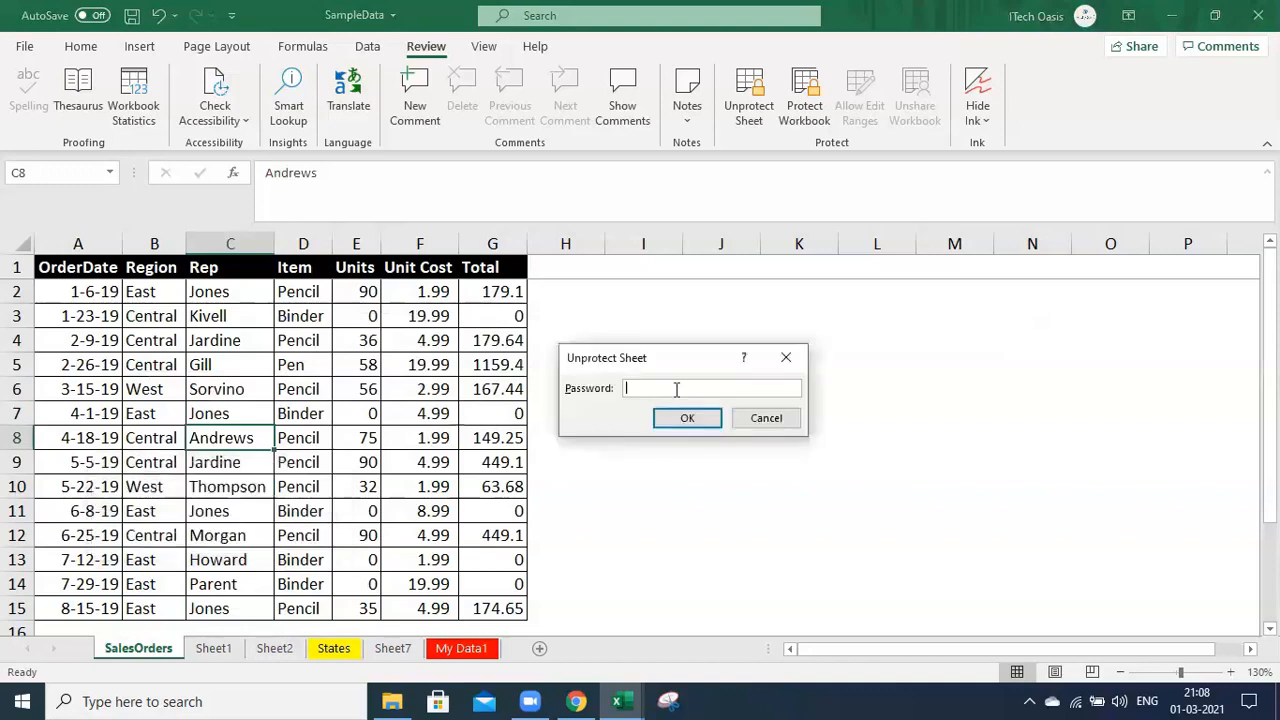
pyautogui.write('123')
pyautogui.click(688, 422)
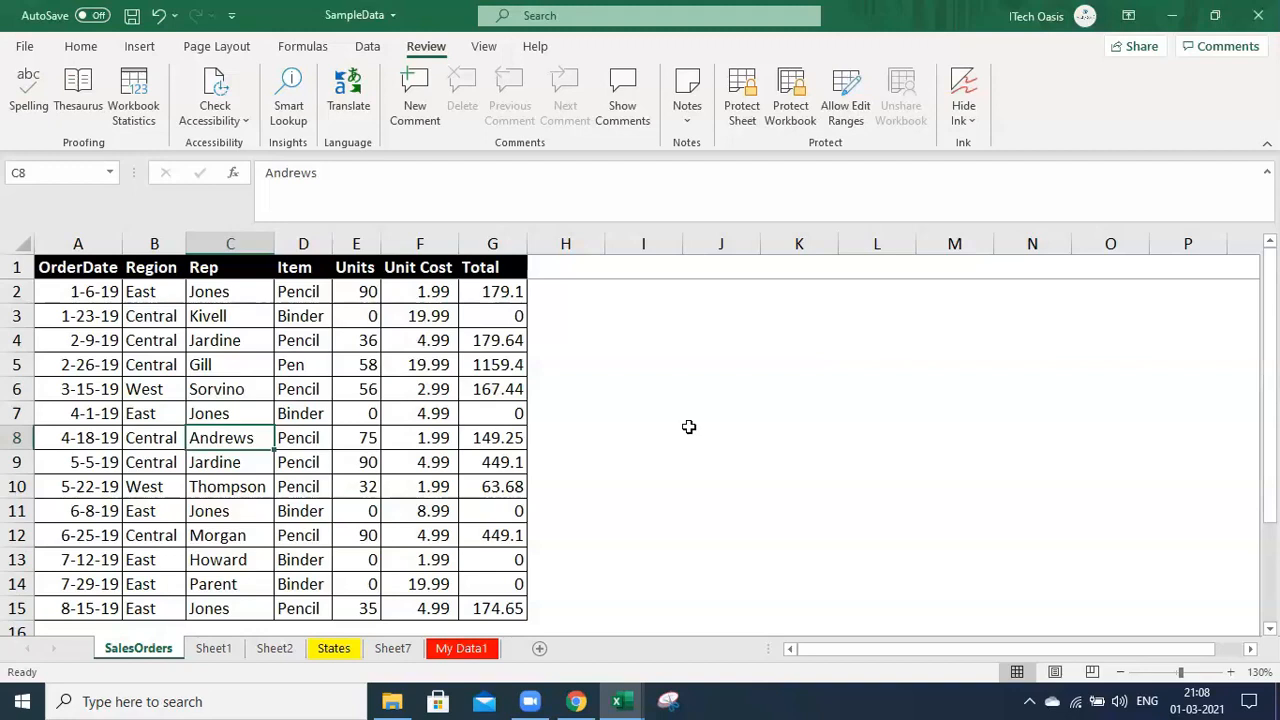
# Select the Units cells E2:E15 on the SalesOrders sheet
pyautogui.click(671, 435)
pyautogui.moveTo(358, 291); pyautogui.dragTo(357, 608)
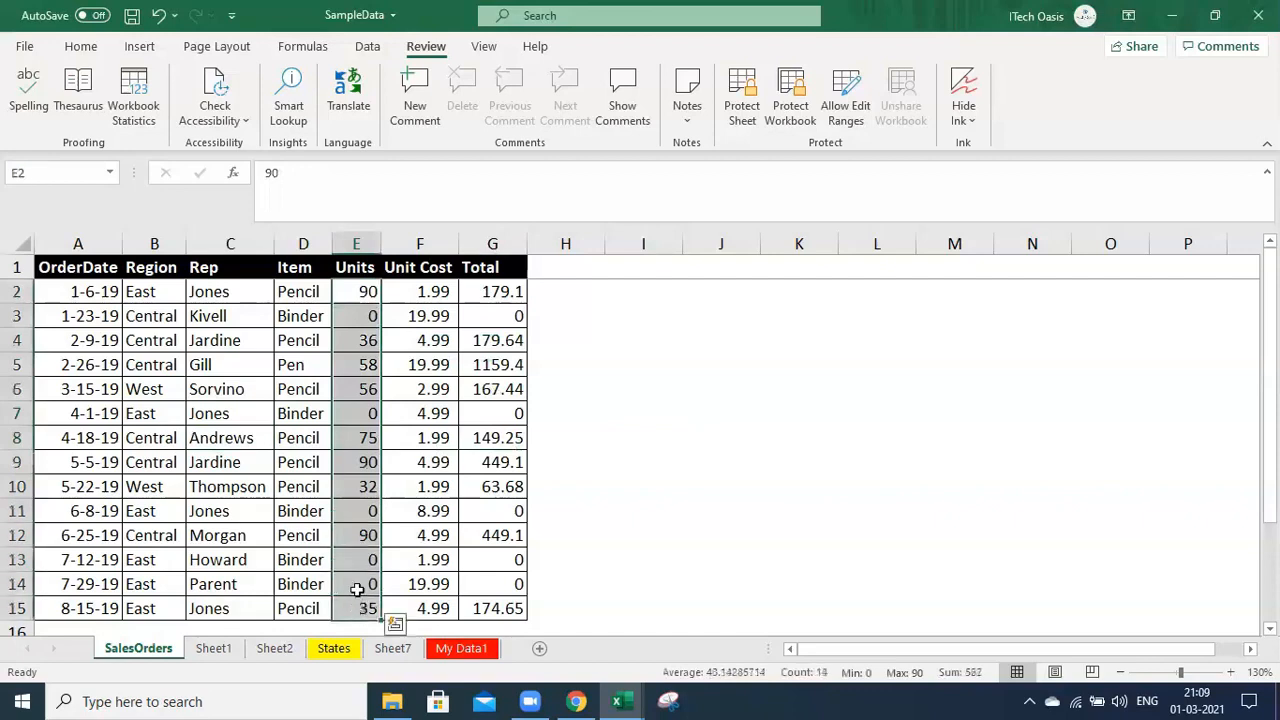
pyautogui.scroll(-2, 369, 481)
pyautogui.scroll(2, 366, 494)
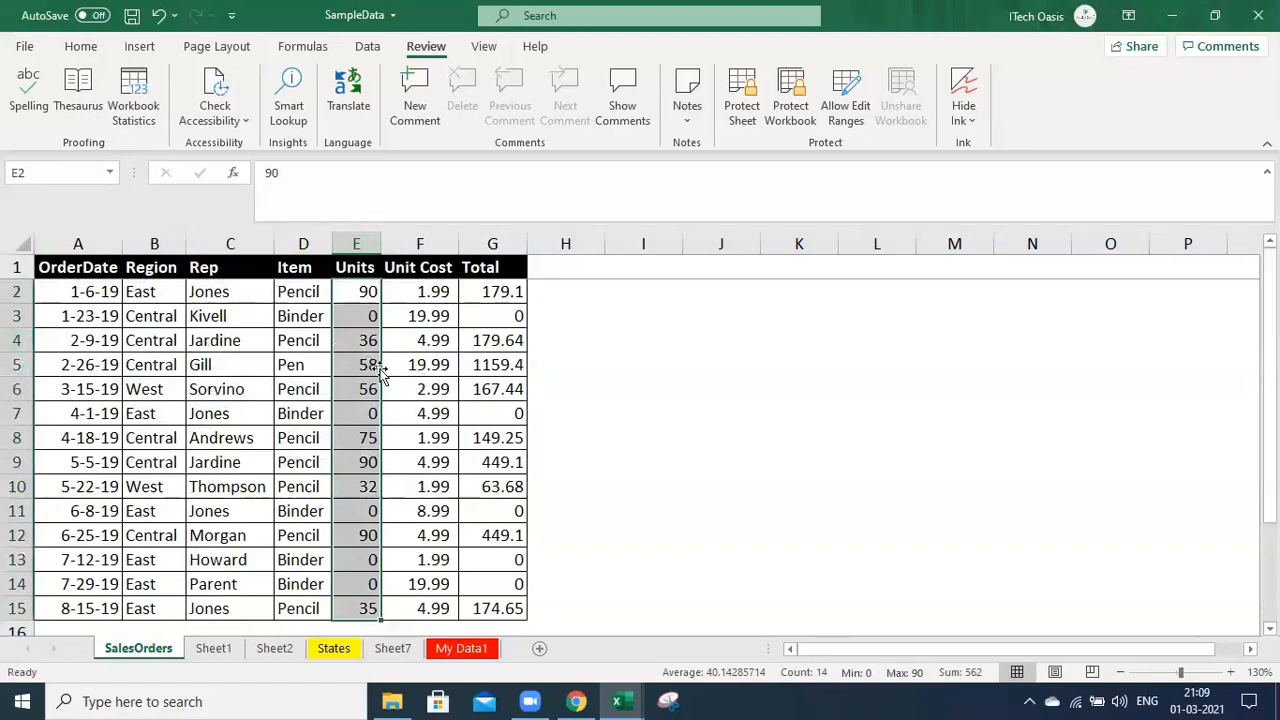
pyautogui.rightClick(368, 291)
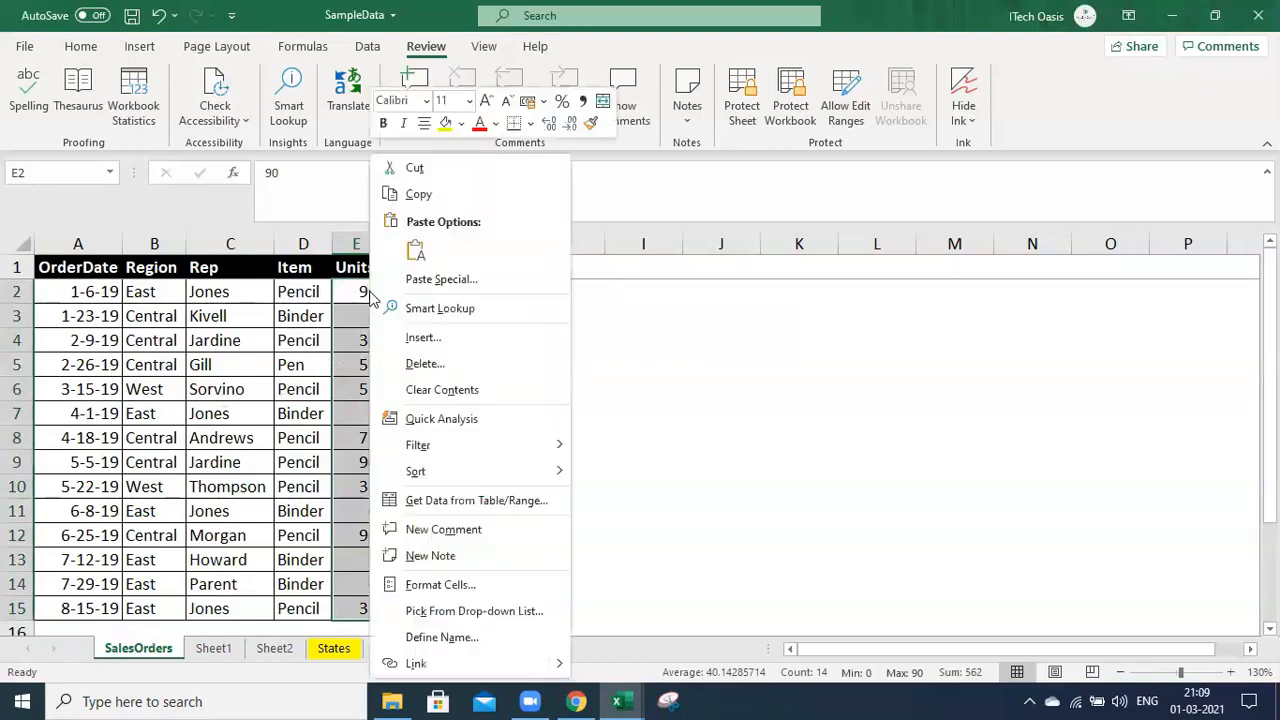
pyautogui.click(866, 400)
pyautogui.click(480, 318)
pyautogui.moveTo(359, 292); pyautogui.dragTo(366, 608)
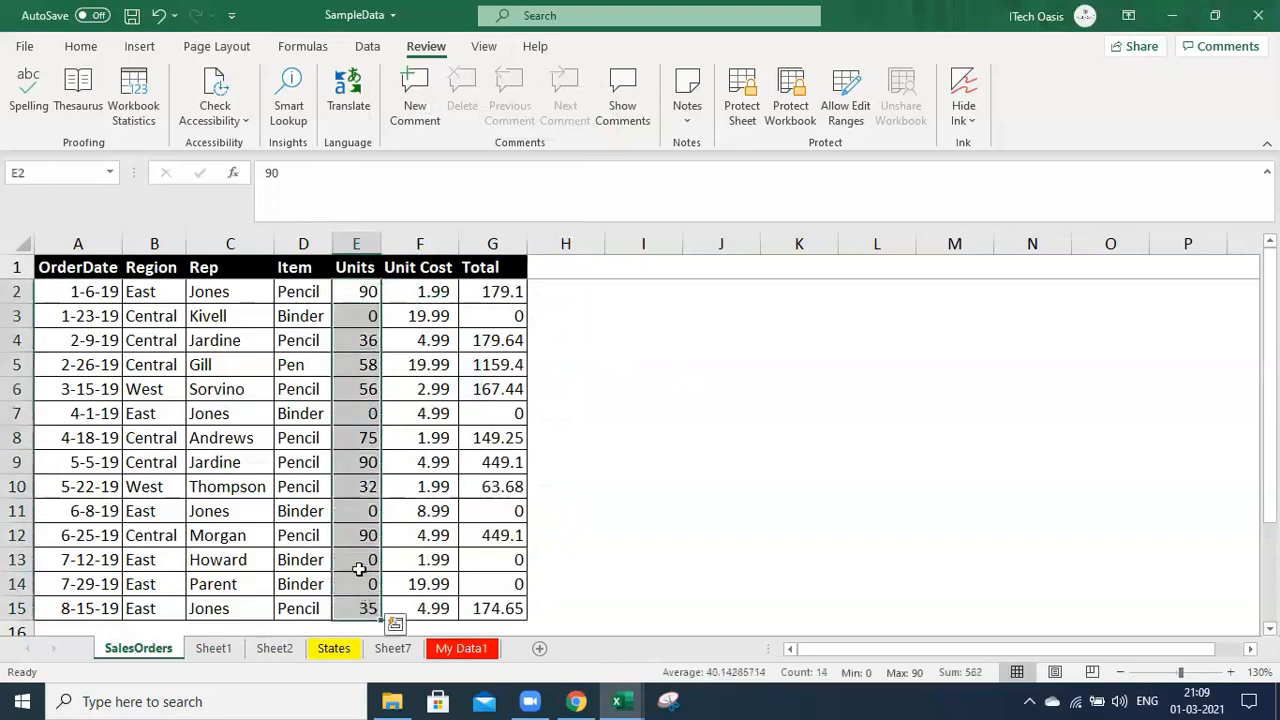
# Uncheck Locked for E2:E15 in Format Cells > Protection and apply it
pyautogui.rightClick(369, 488)
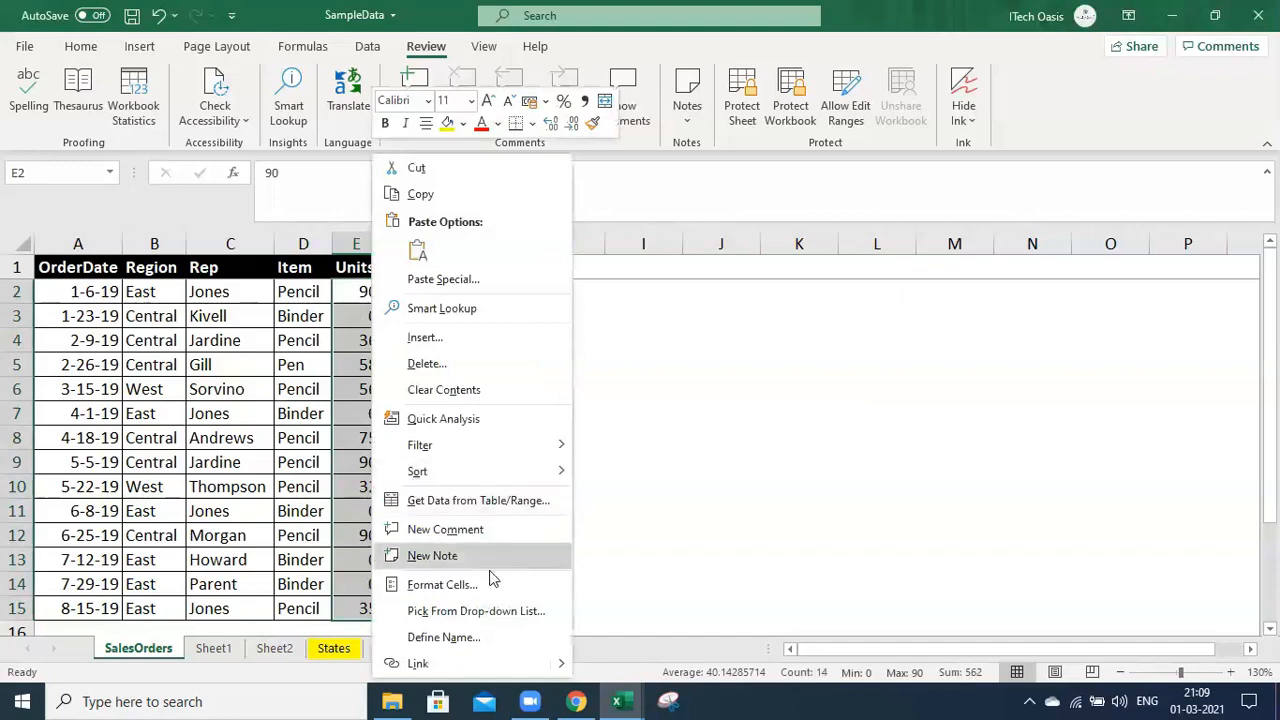
pyautogui.click(438, 586)
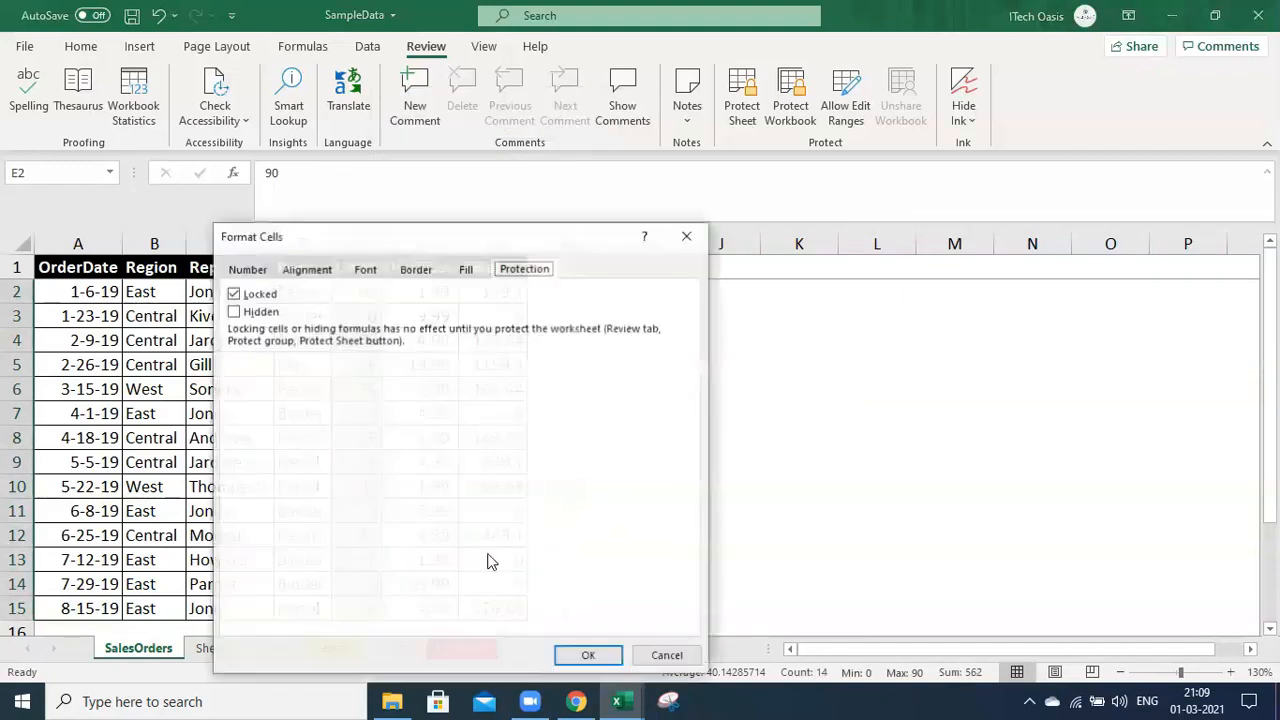
pyautogui.moveTo(418, 245); pyautogui.dragTo(876, 248)
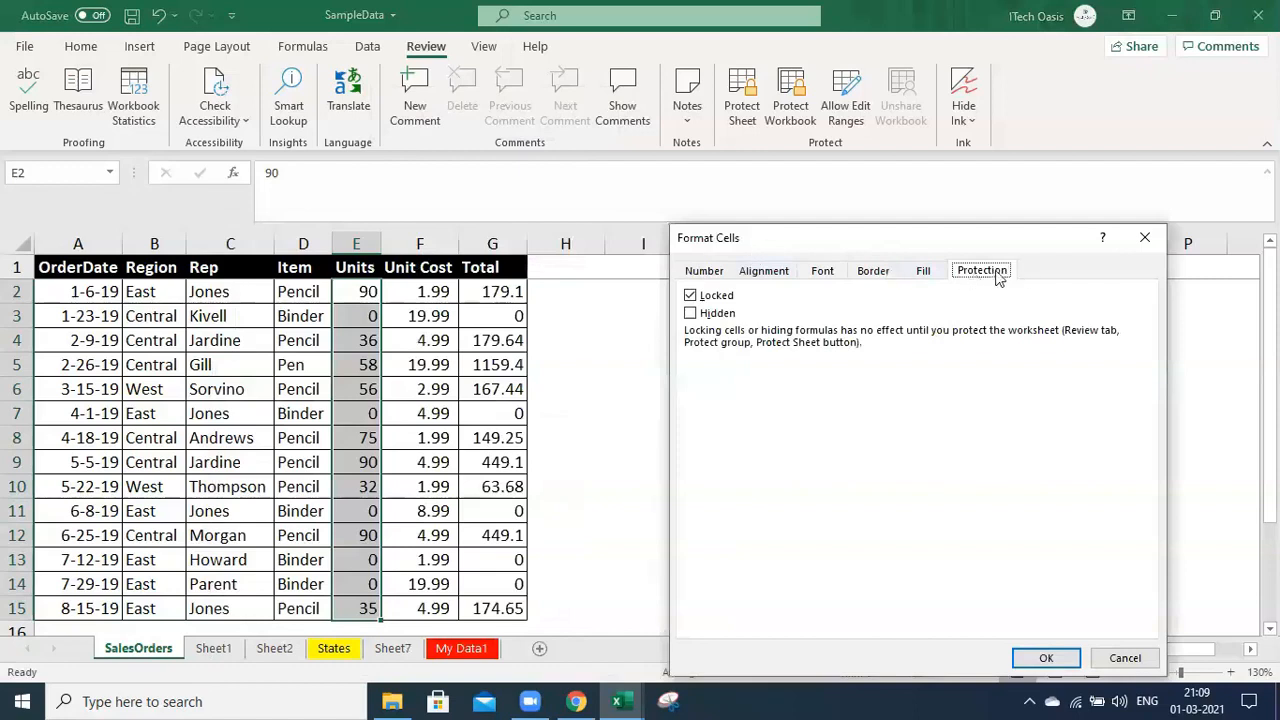
pyautogui.click(692, 298)
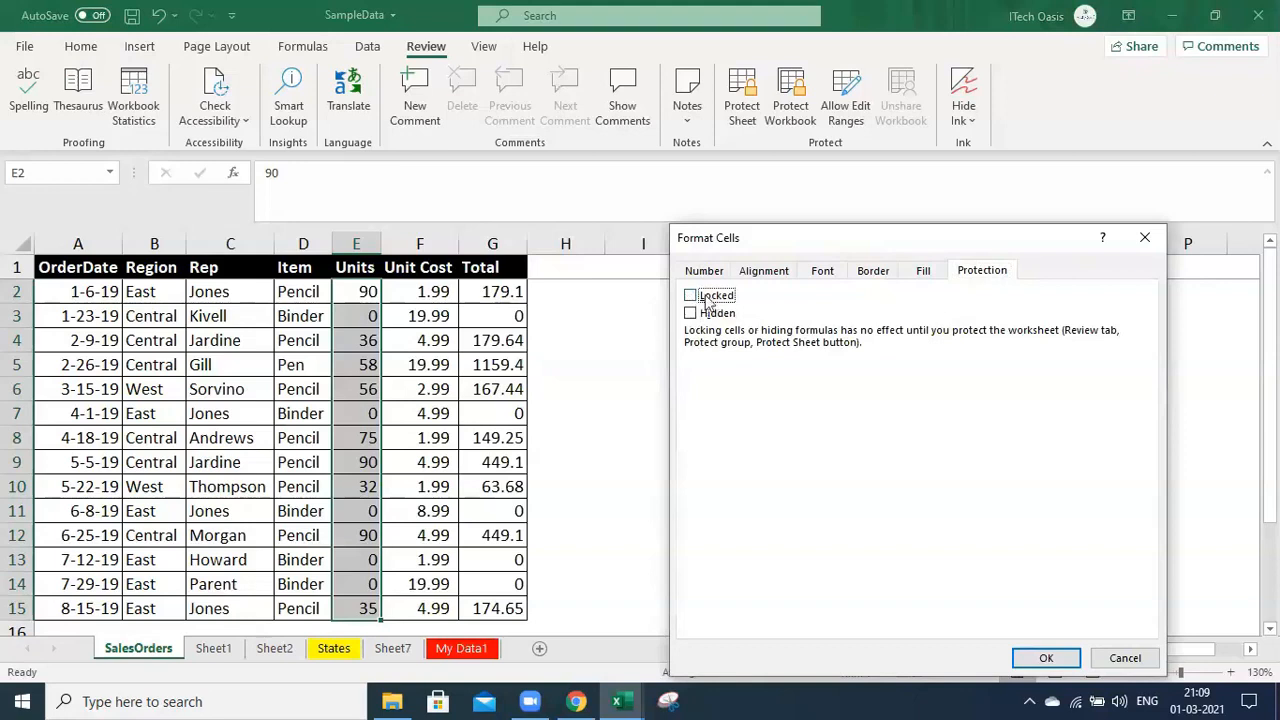
pyautogui.click(1045, 657)
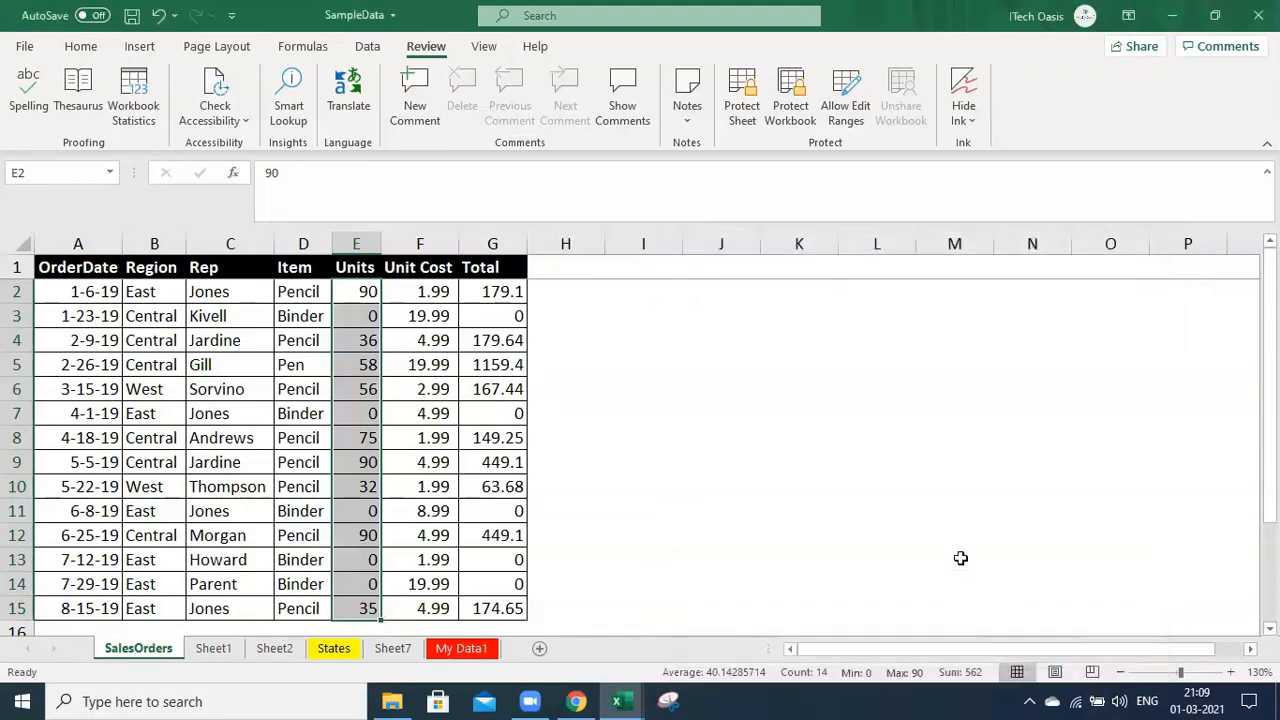
pyautogui.click(777, 409)
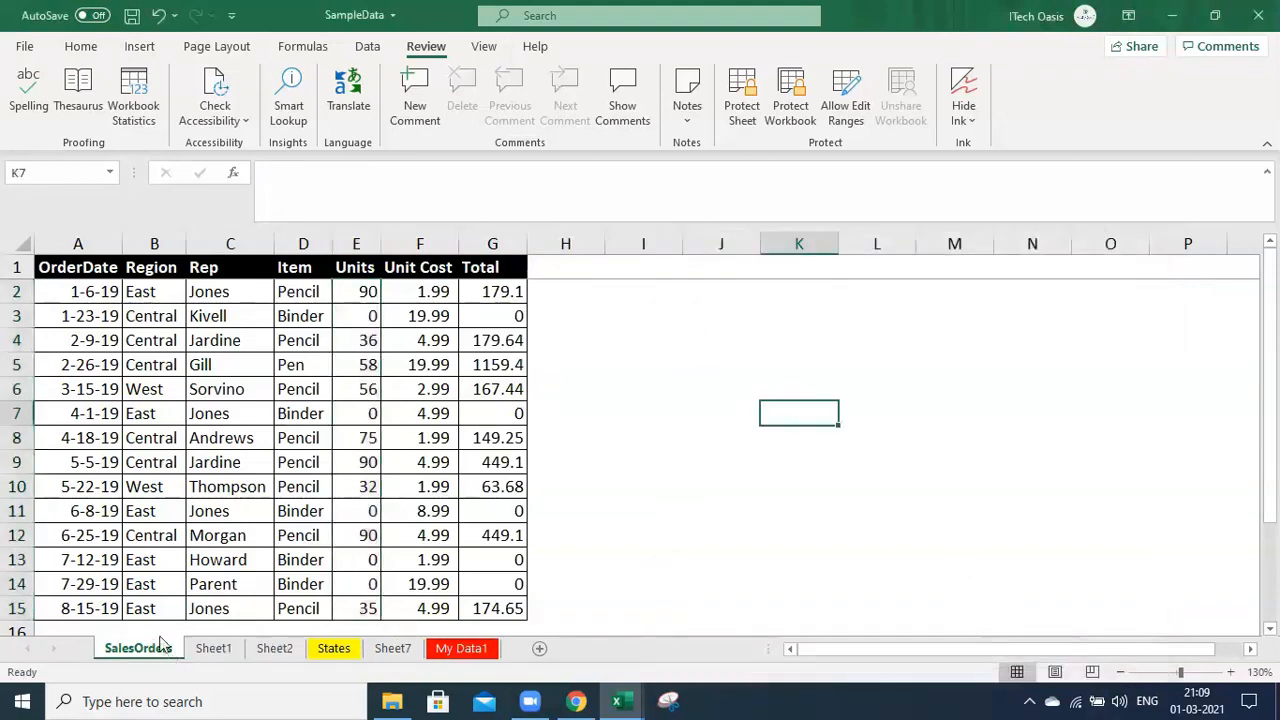
# Protect the SalesOrders sheet from Review > Protect Sheet with a confirmed password
pyautogui.click(748, 112)
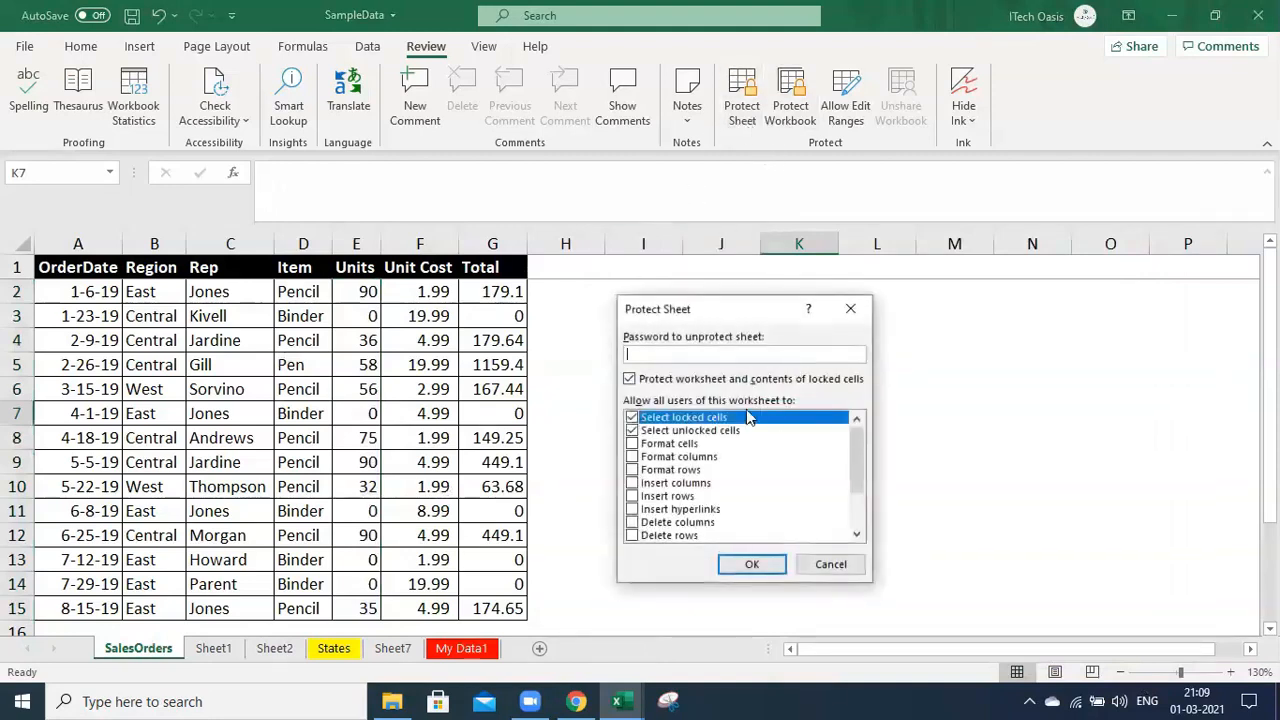
pyautogui.click(752, 566)
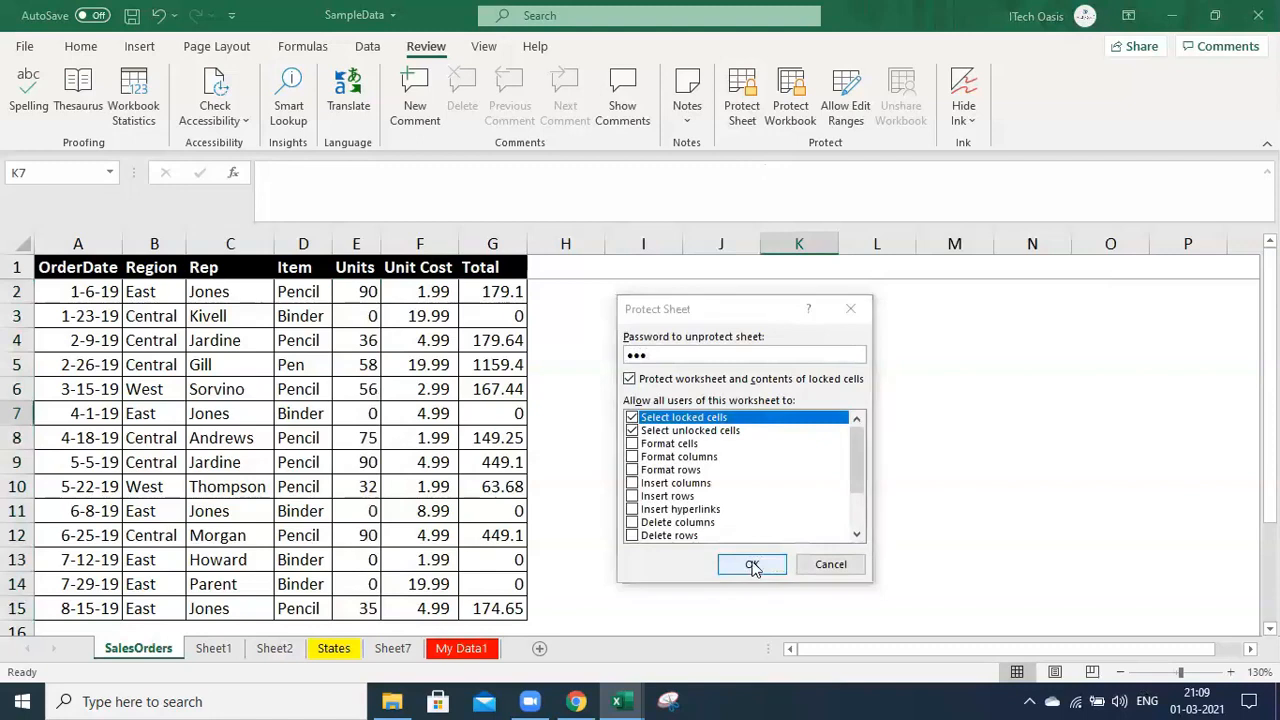
pyautogui.click(765, 510)
pyautogui.click(709, 455)
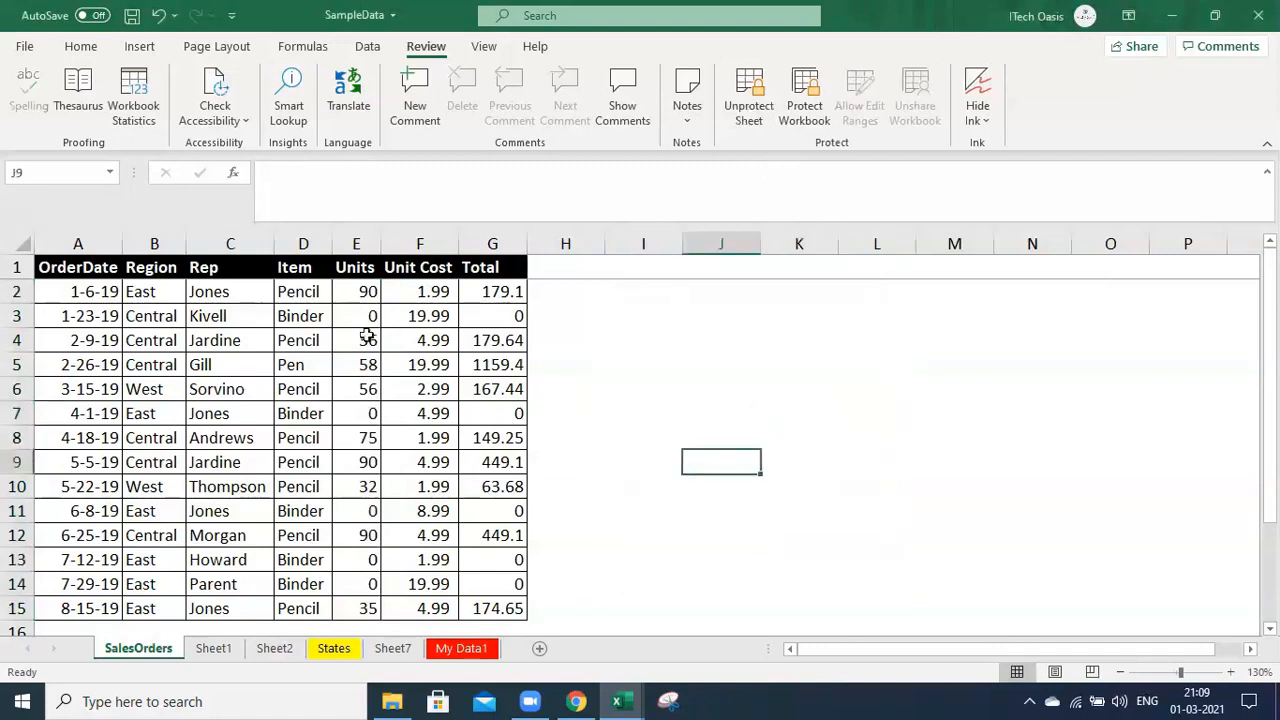
pyautogui.click(209, 290)
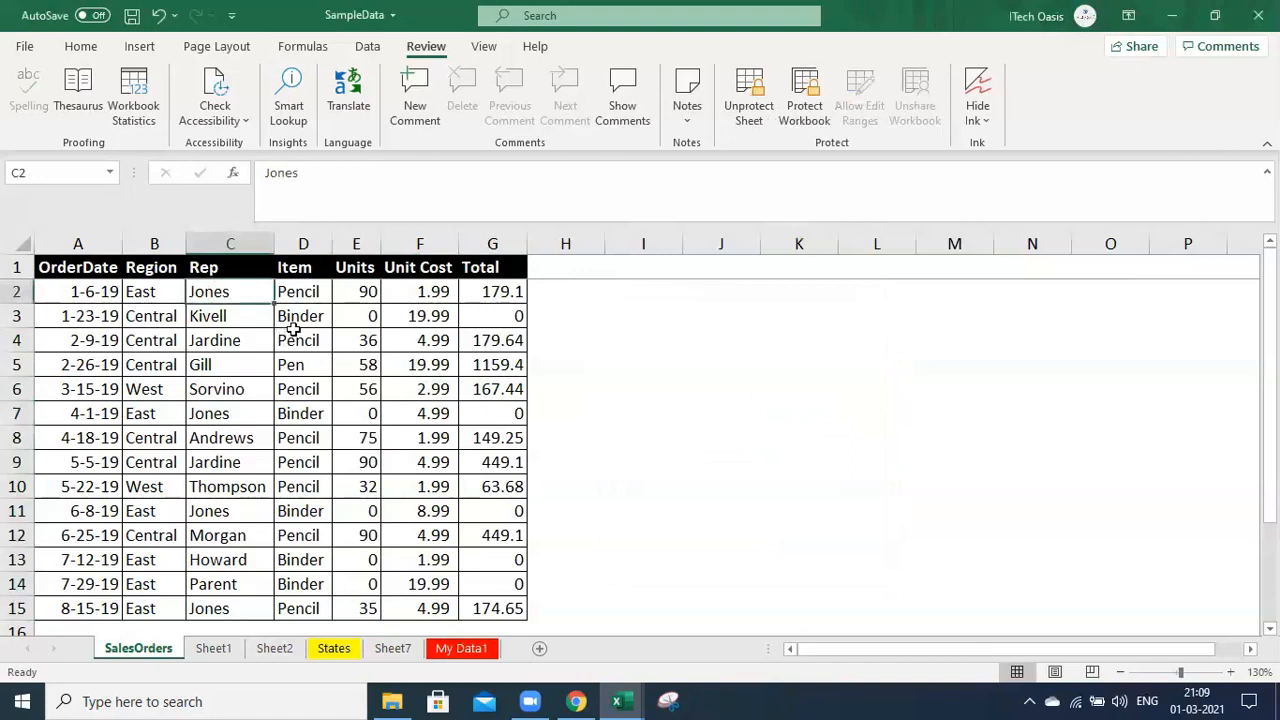
# Try deleting locked cells C2, F2 and F3, dismiss the warnings, then start editing E2
pyautogui.press('Delete')
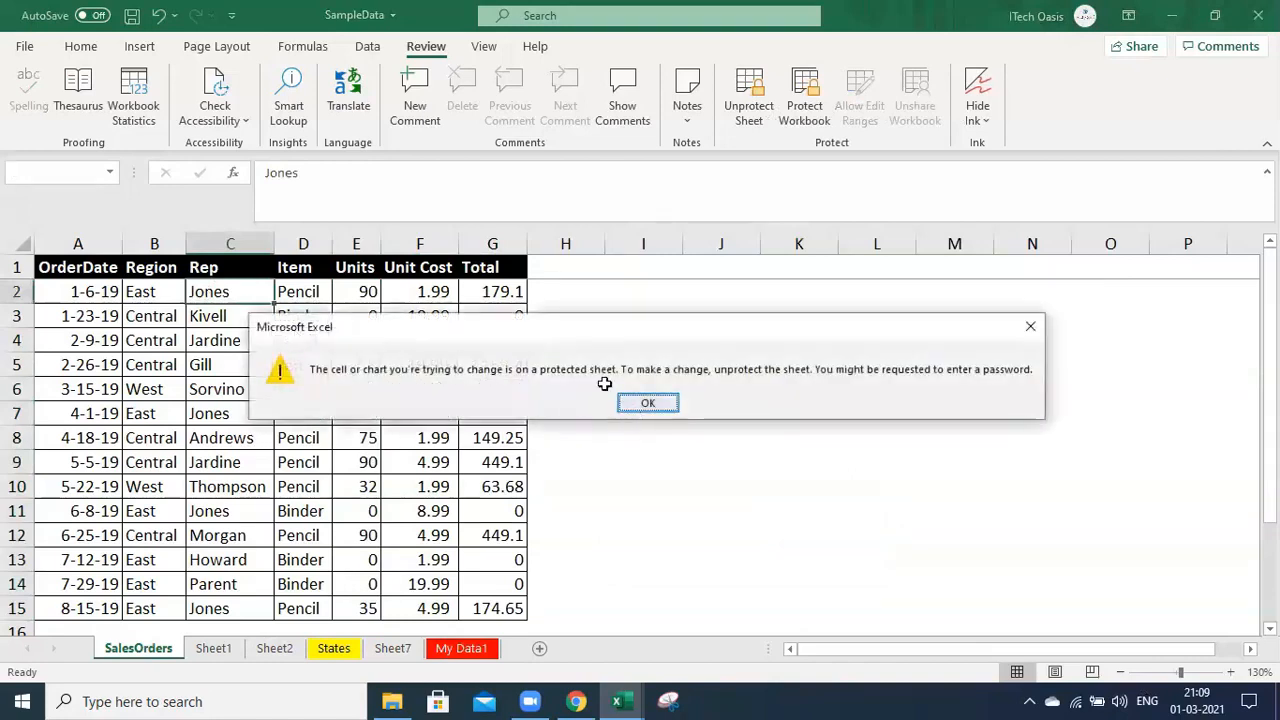
pyautogui.click(647, 403)
pyautogui.click(430, 291)
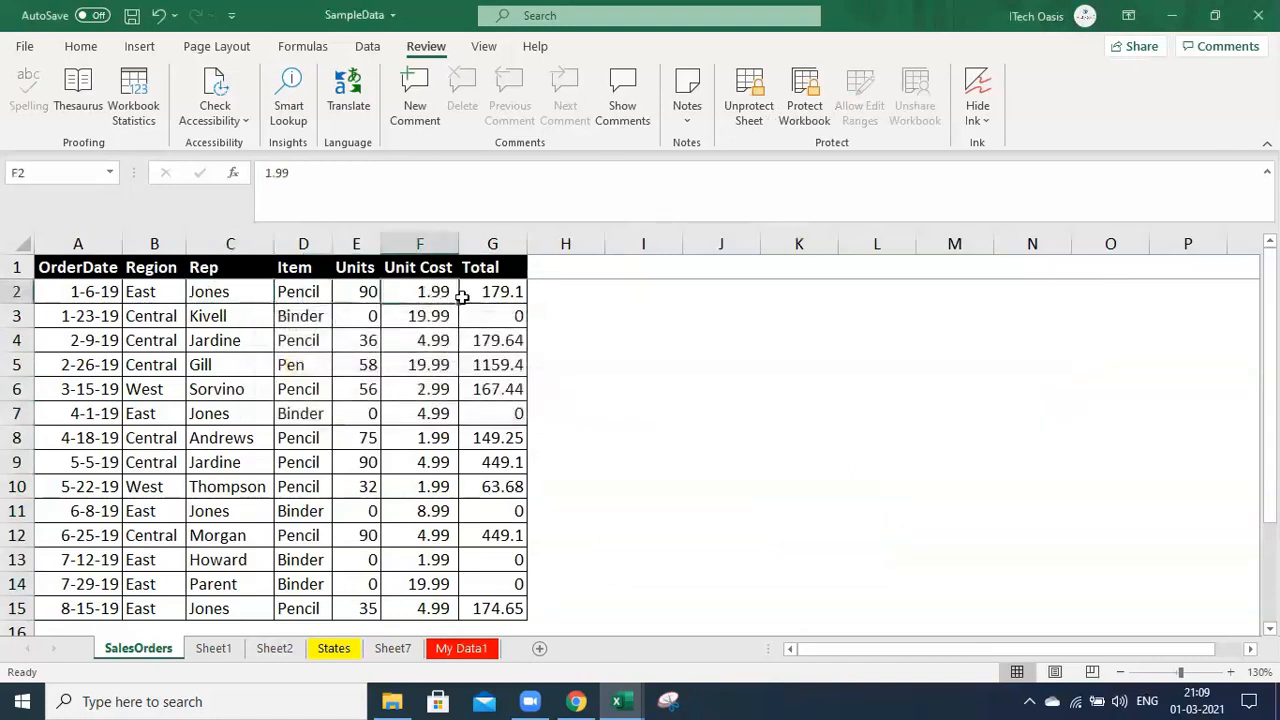
pyautogui.press('Delete')
pyautogui.press('Return')
pyautogui.click(444, 316)
pyautogui.press('Delete')
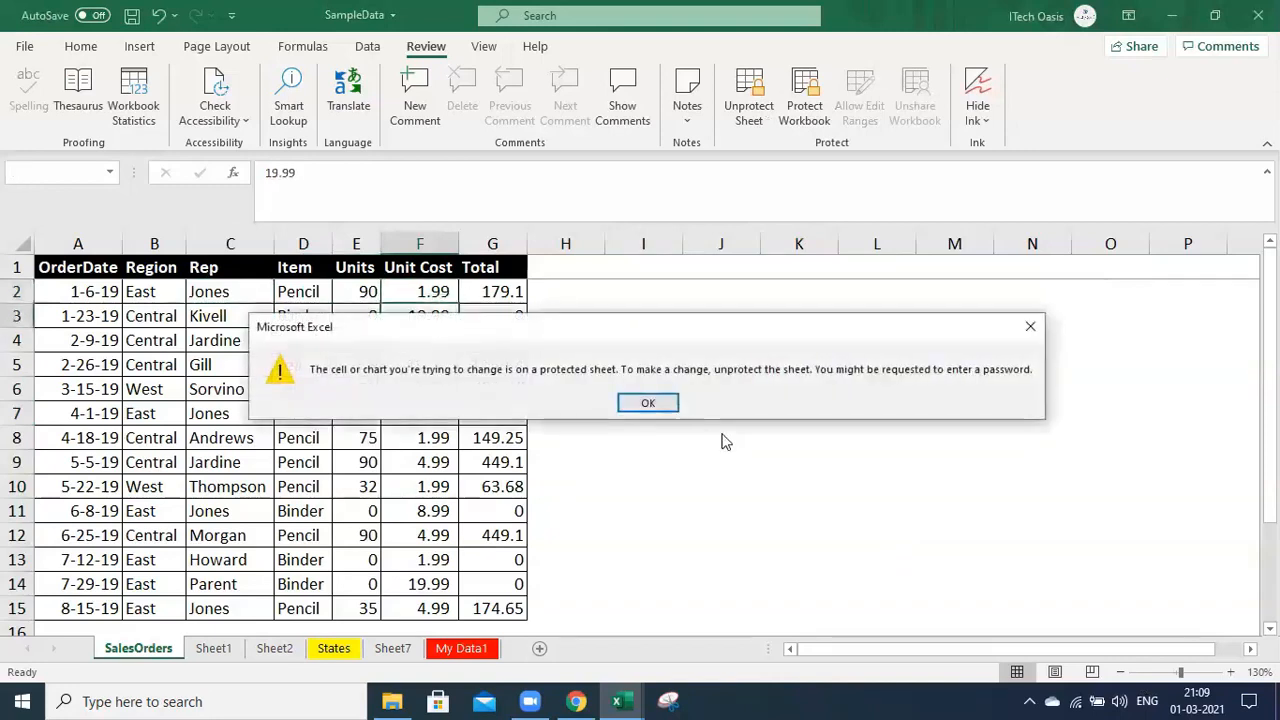
pyautogui.click(648, 403)
pyautogui.doubleClick(366, 290)
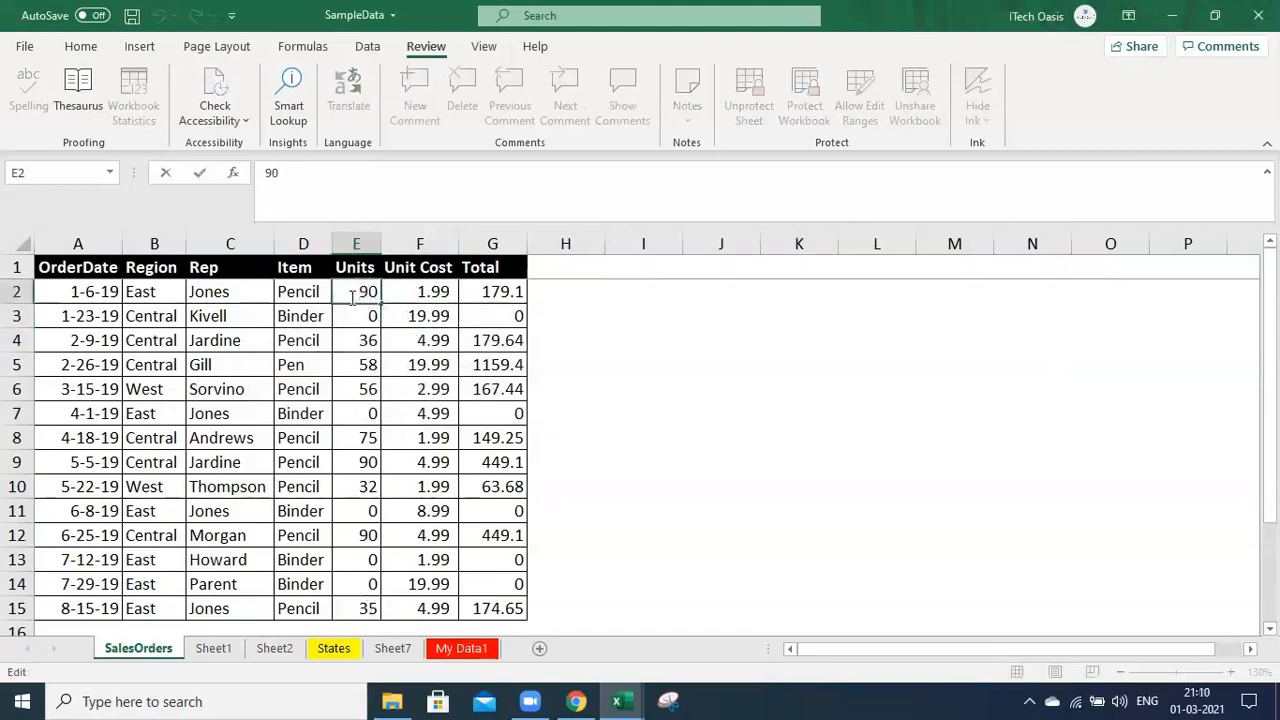
# Change E2's Units to 100 so its Total becomes 199, and verify Total G2 is locked
pyautogui.hotkey('shift', 'Home')
pyautogui.write('1')
pyautogui.press('Return')
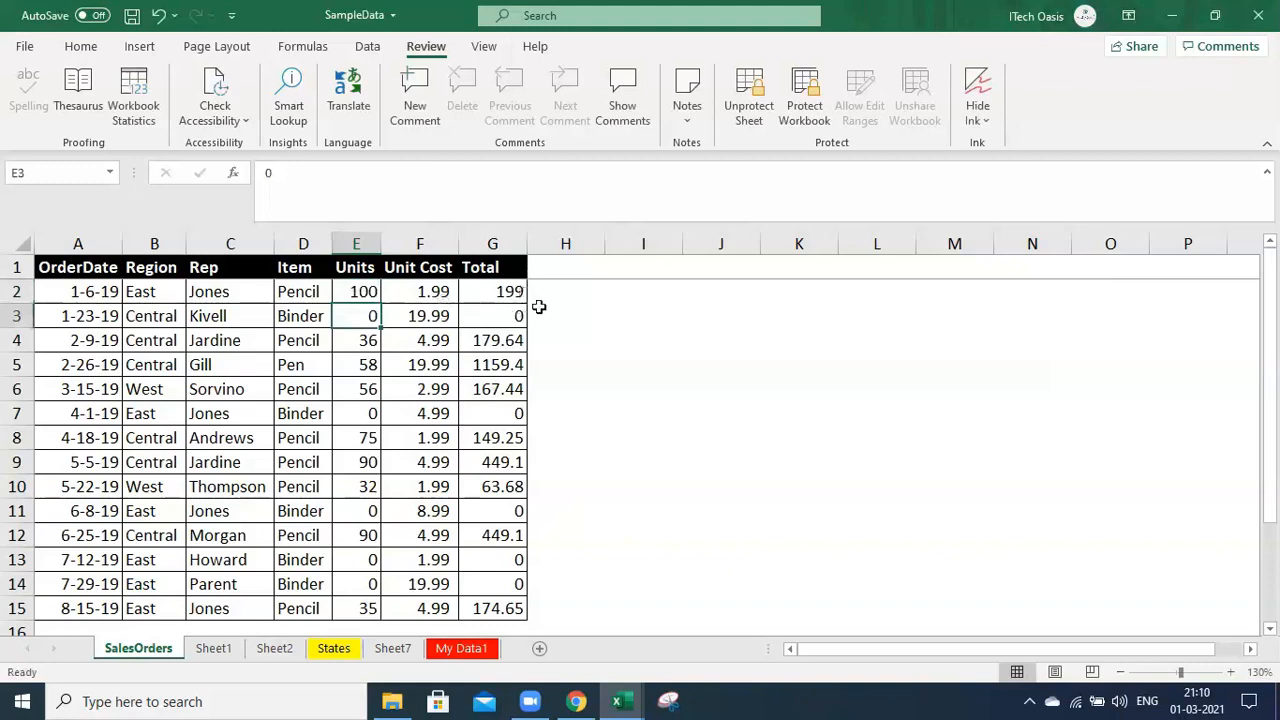
pyautogui.doubleClick(492, 292)
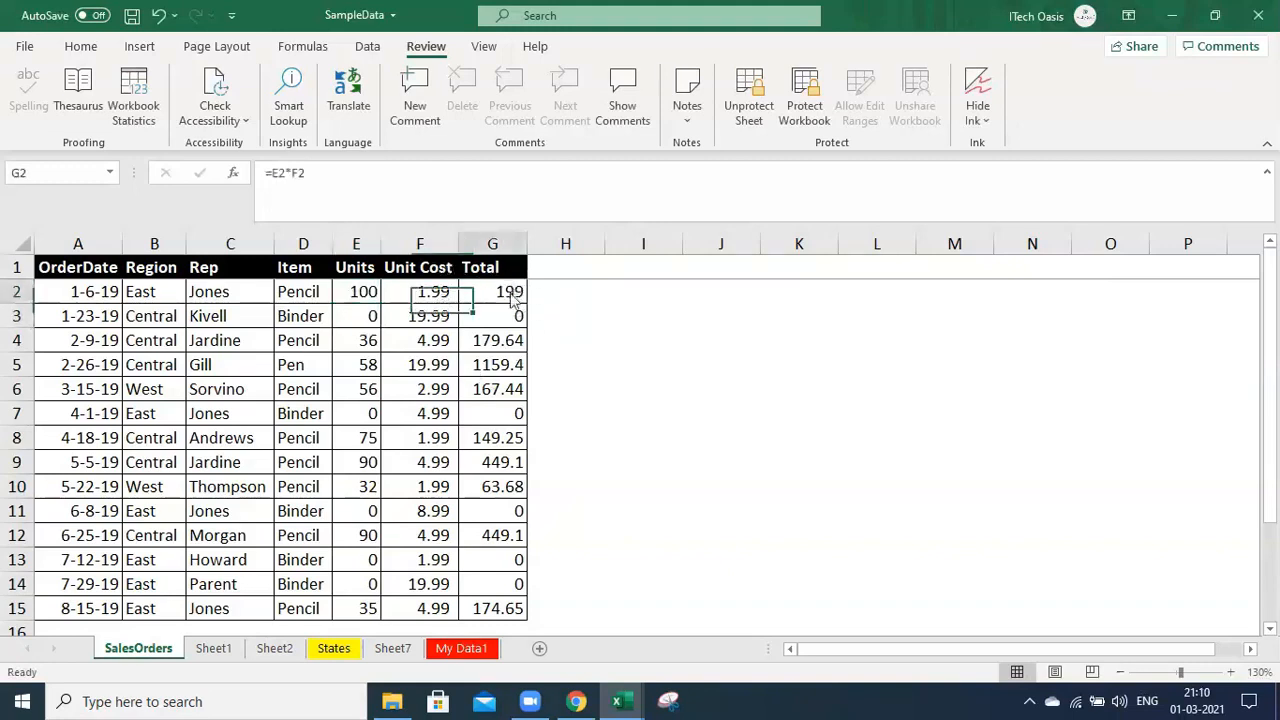
pyautogui.click(648, 404)
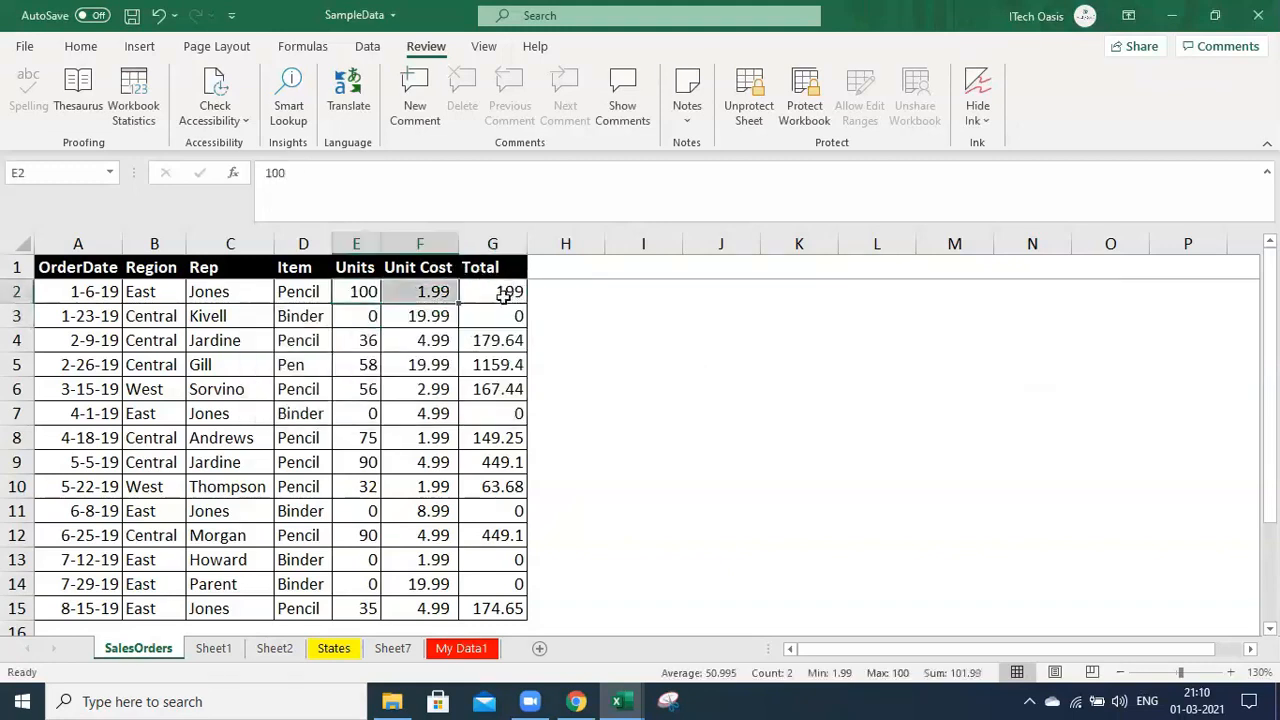
# Inspect the Total formulas and the Units range E2:E15, then switch to Sheet1
pyautogui.click(503, 292)
pyautogui.click(500, 440)
pyautogui.moveTo(86, 292); pyautogui.dragTo(537, 617)
pyautogui.click(475, 511)
pyautogui.moveTo(360, 291); pyautogui.dragTo(373, 618)
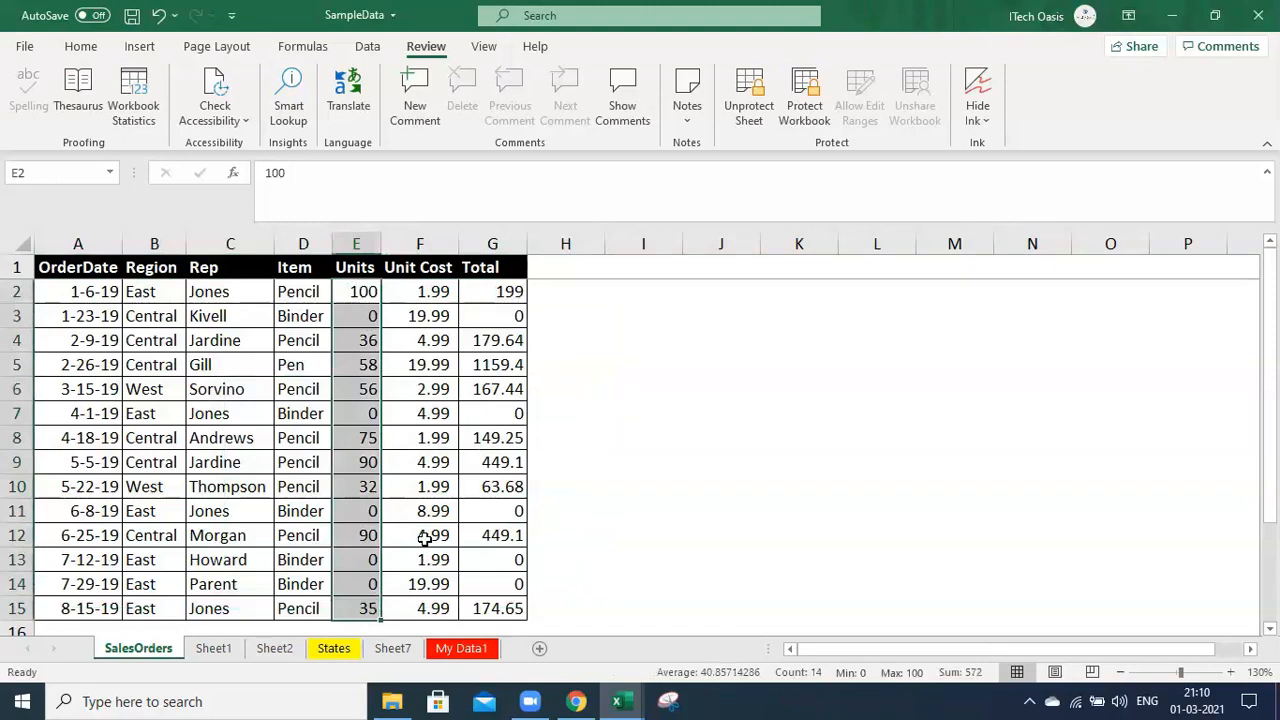
pyautogui.click(425, 539)
pyautogui.click(349, 361)
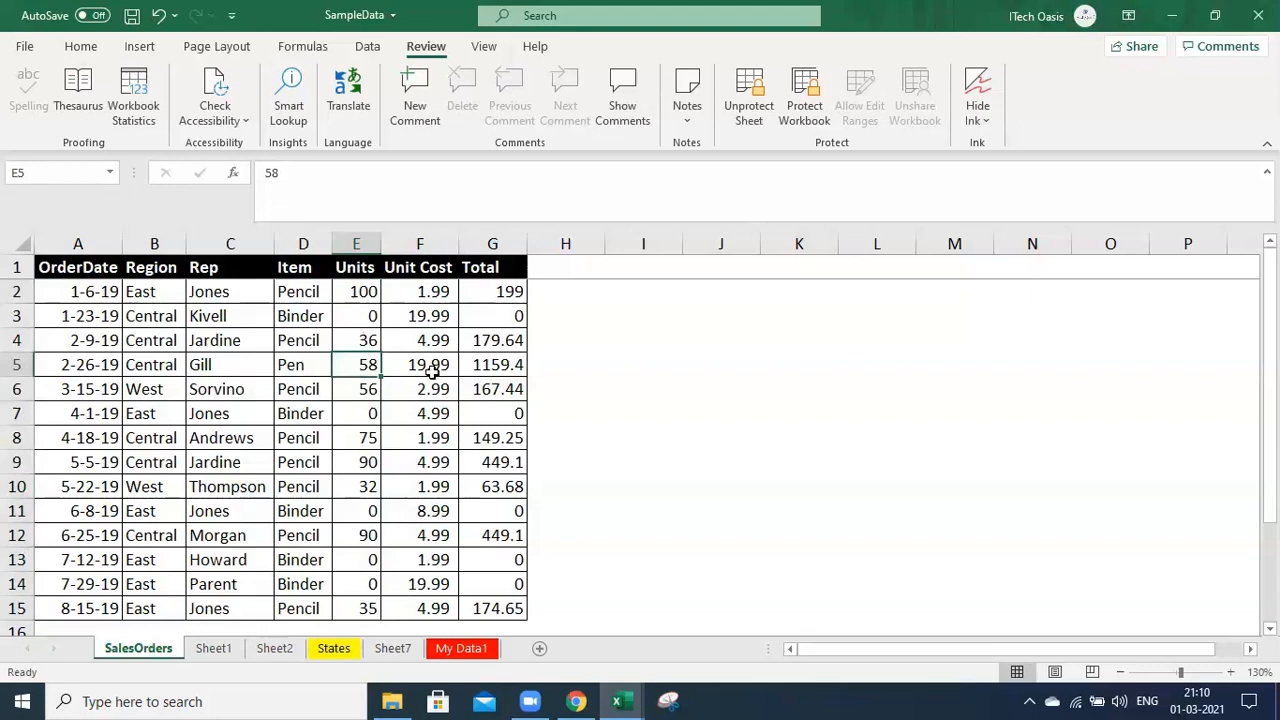
pyautogui.click(214, 649)
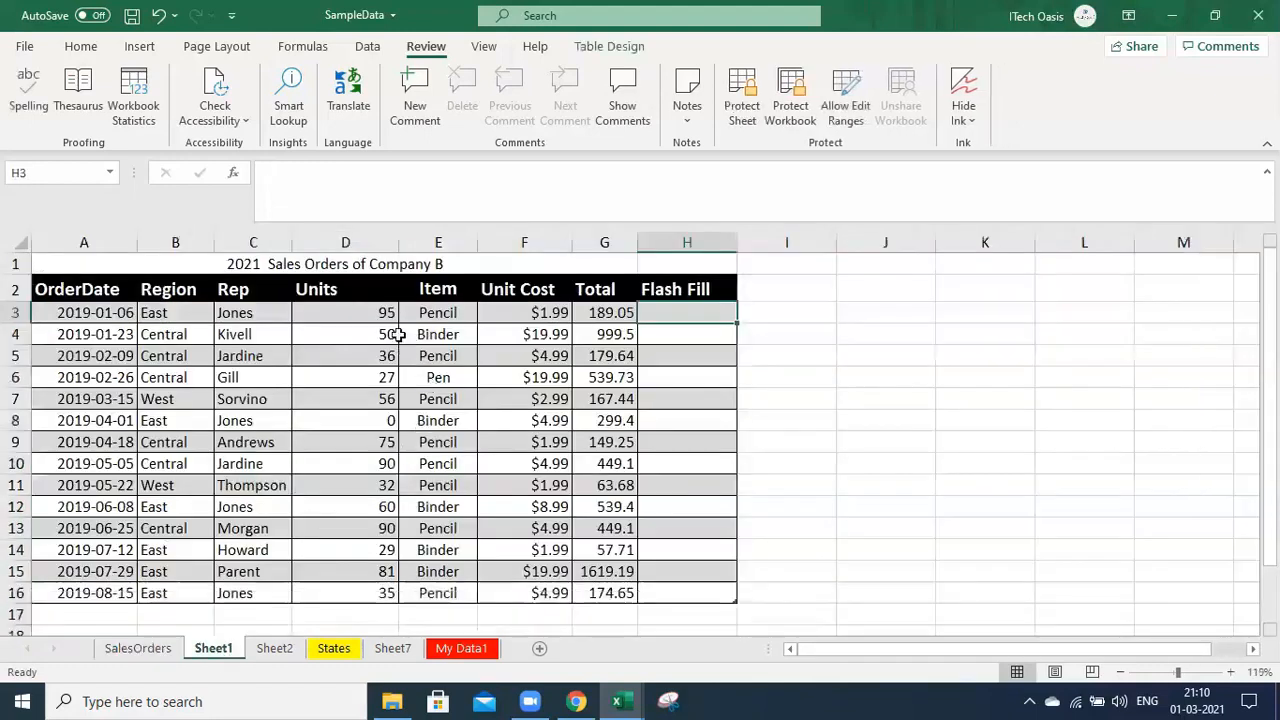
# Change the first order's Units in Sheet1 cell D3 to 20
pyautogui.click(368, 319)
pyautogui.write('20')
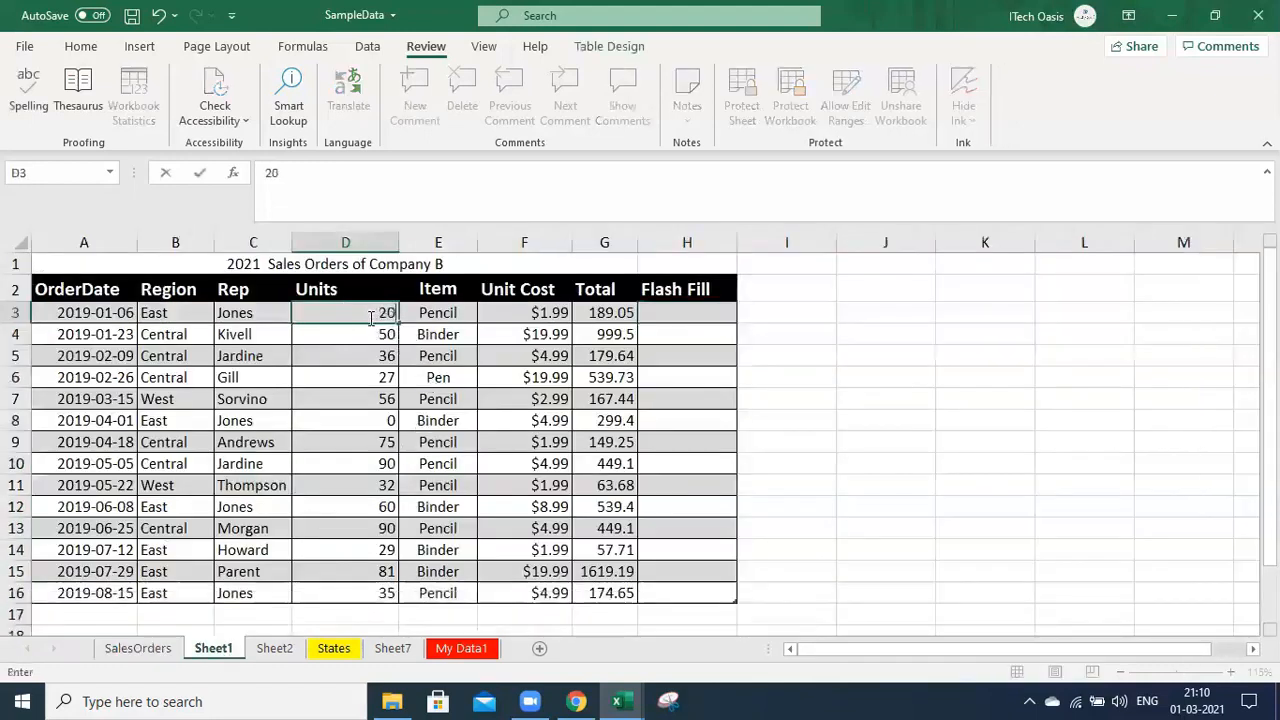
pyautogui.press('Return')
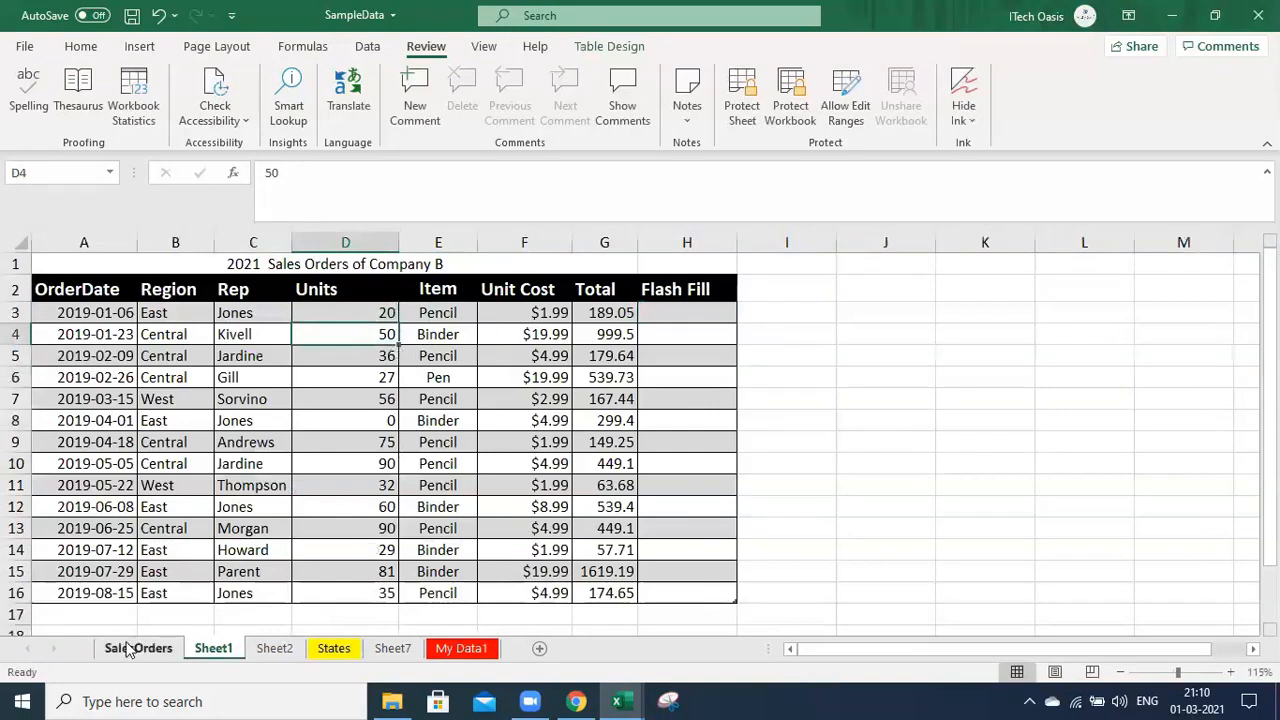
# Back on the SalesOrders sheet, select the Units cells E2:E15
pyautogui.click(144, 652)
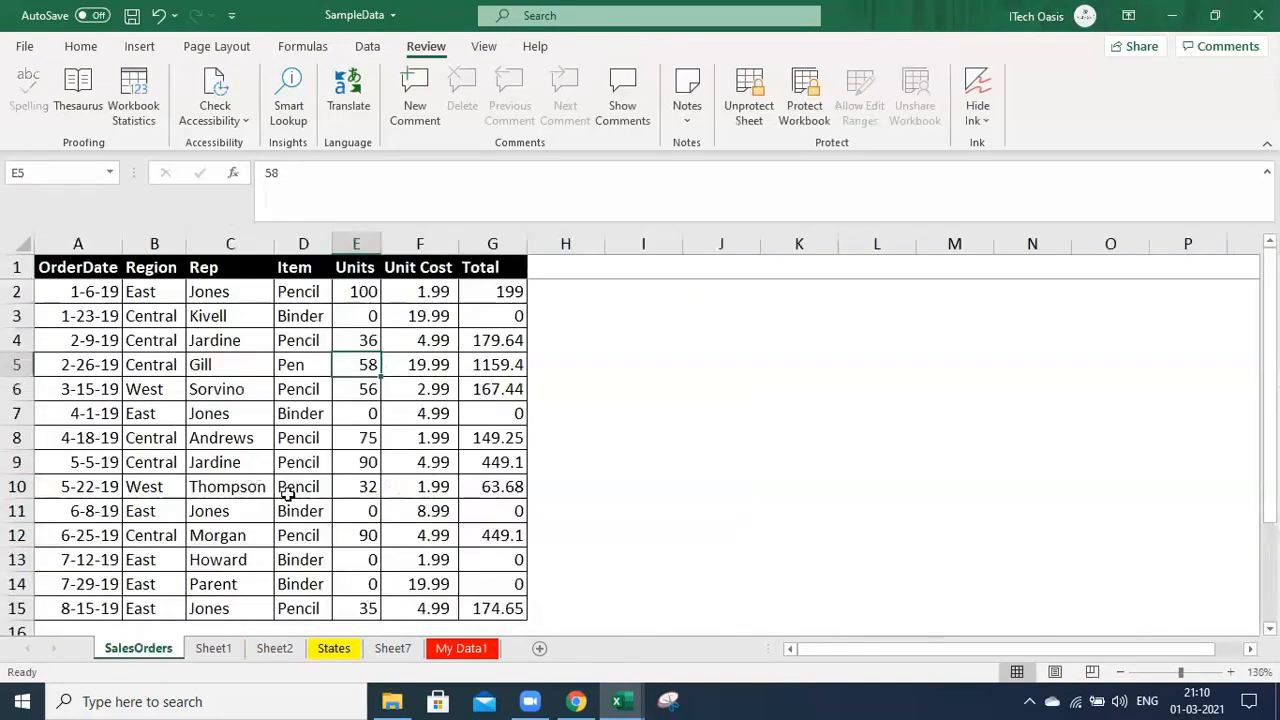
pyautogui.click(424, 410)
pyautogui.click(361, 289)
pyautogui.hotkey('ctrl', 'shift', 'Down')
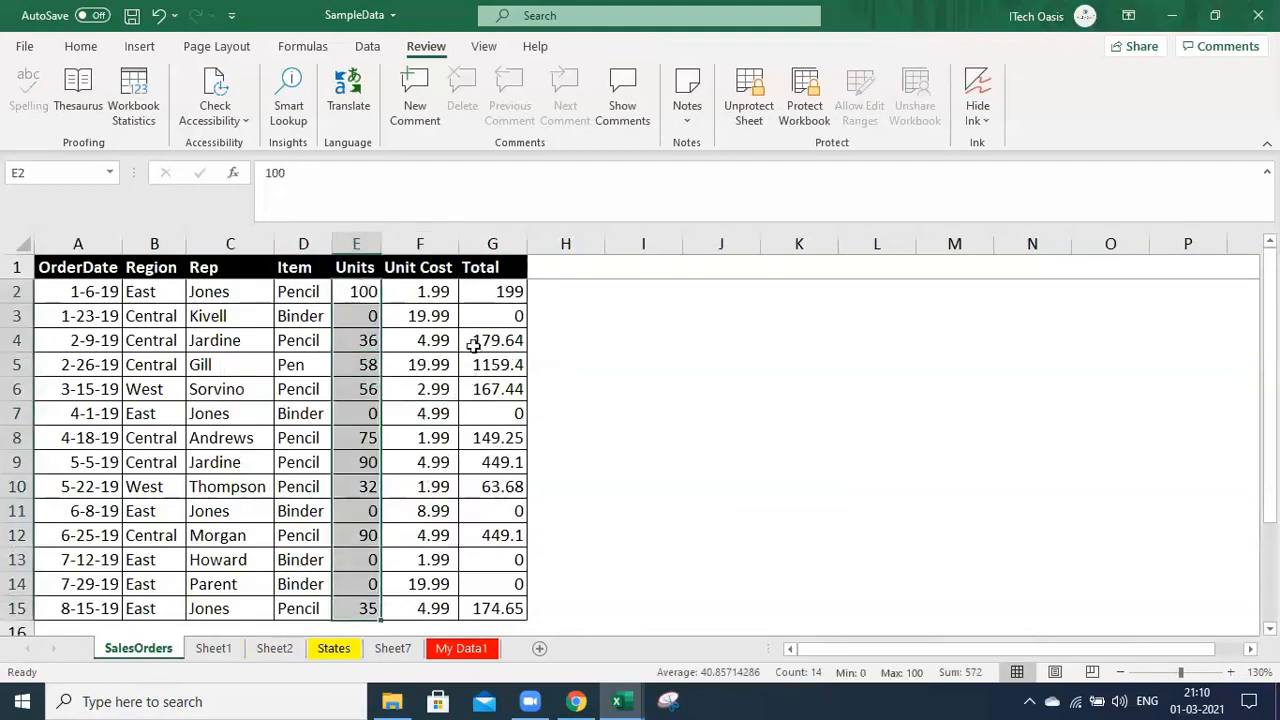
pyautogui.rightClick(362, 313)
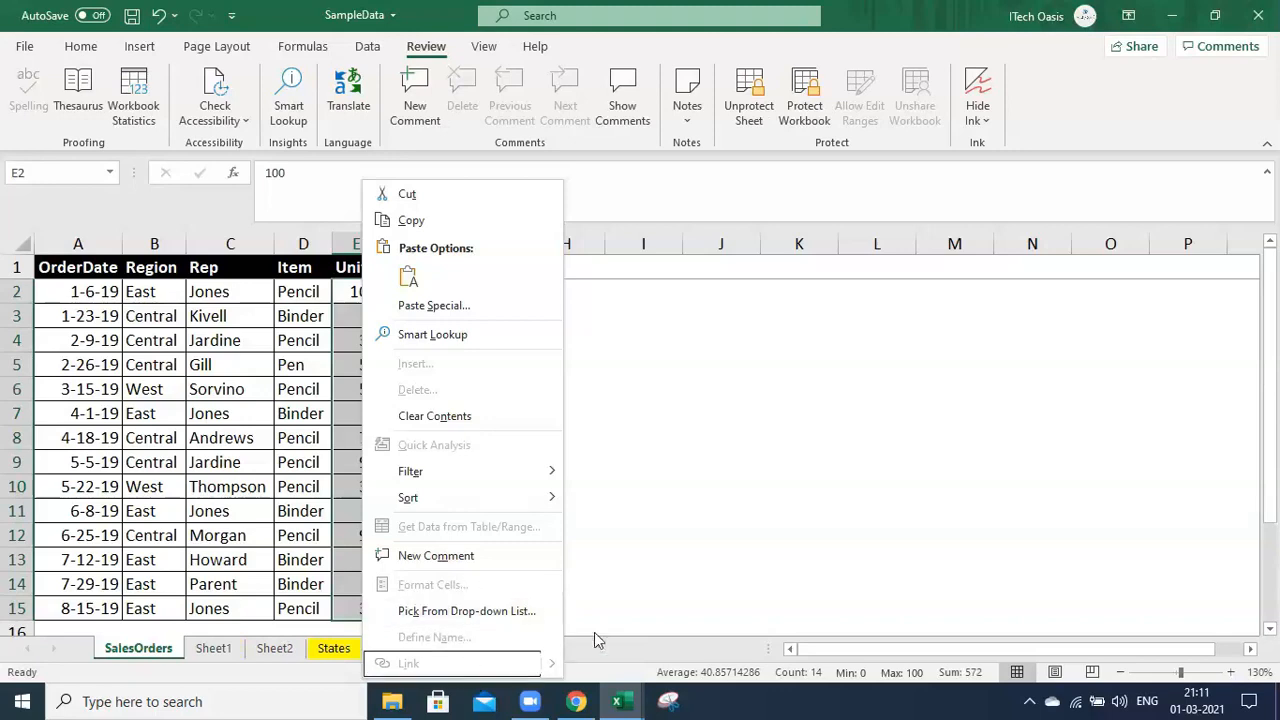
pyautogui.click(728, 517)
pyautogui.click(630, 366)
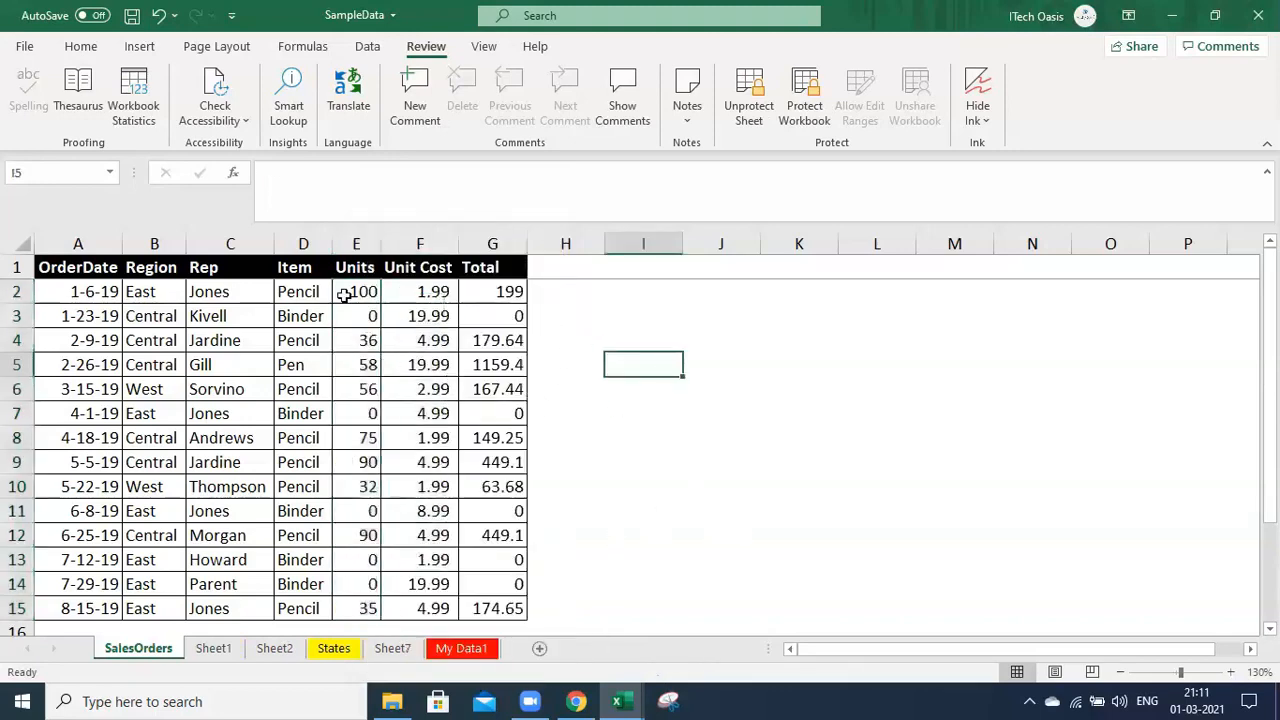
pyautogui.click(566, 243)
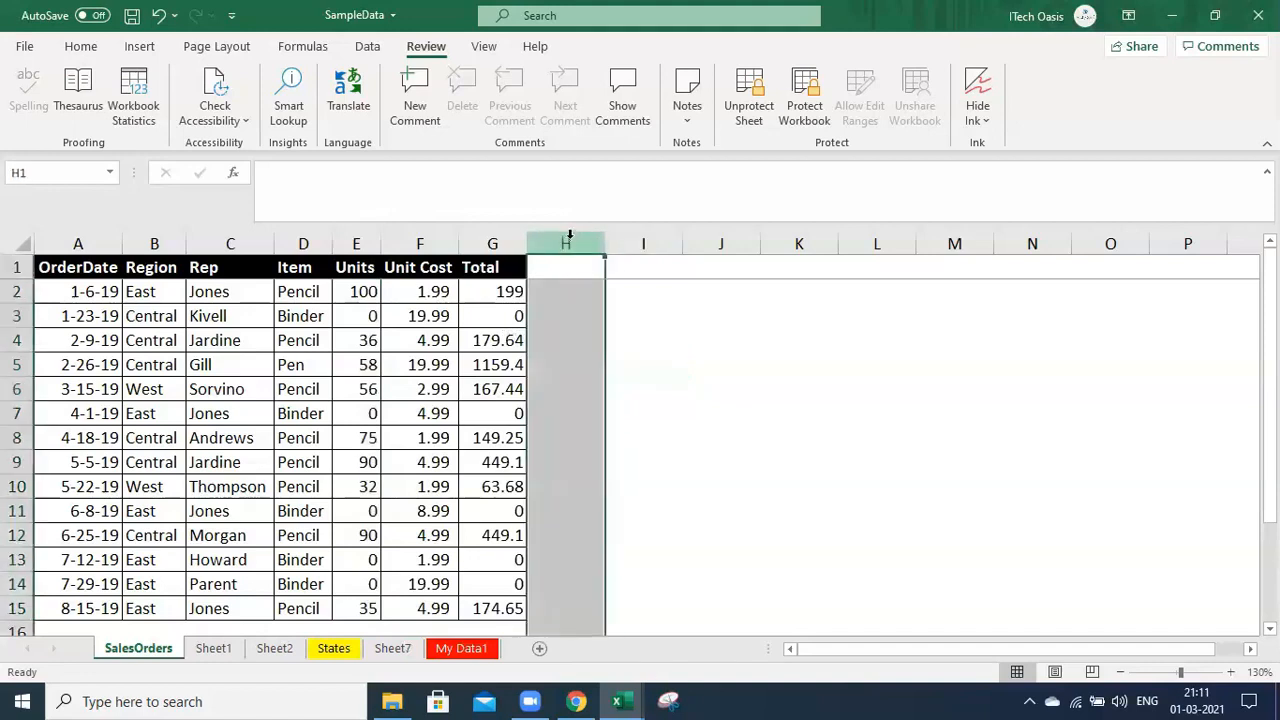
pyautogui.rightClick(568, 243)
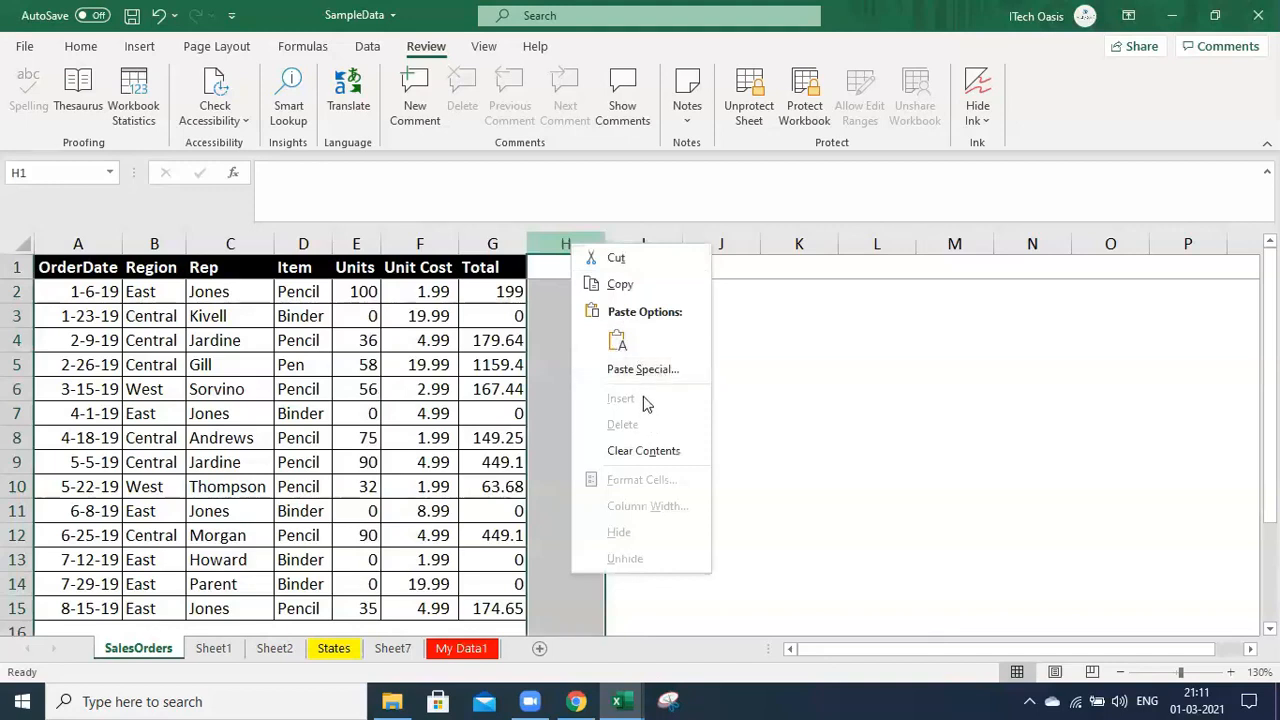
pyautogui.press('Escape')
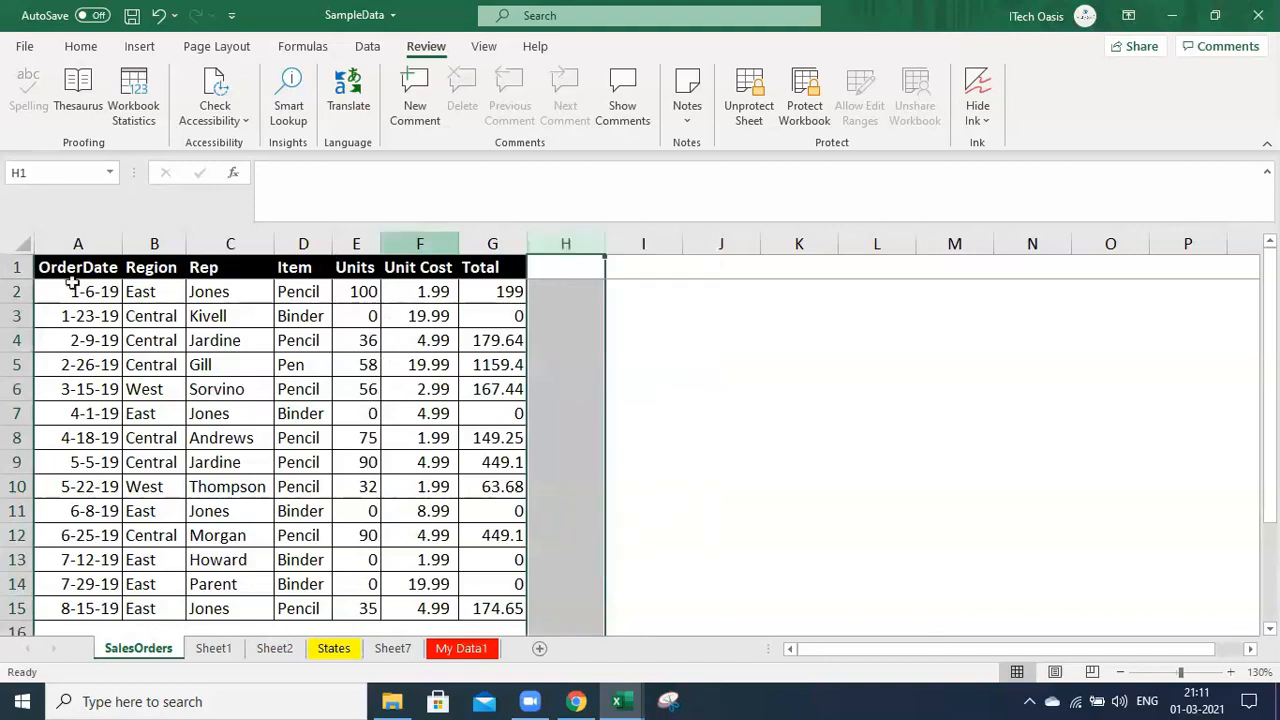
pyautogui.click(155, 241)
pyautogui.rightClick(156, 240)
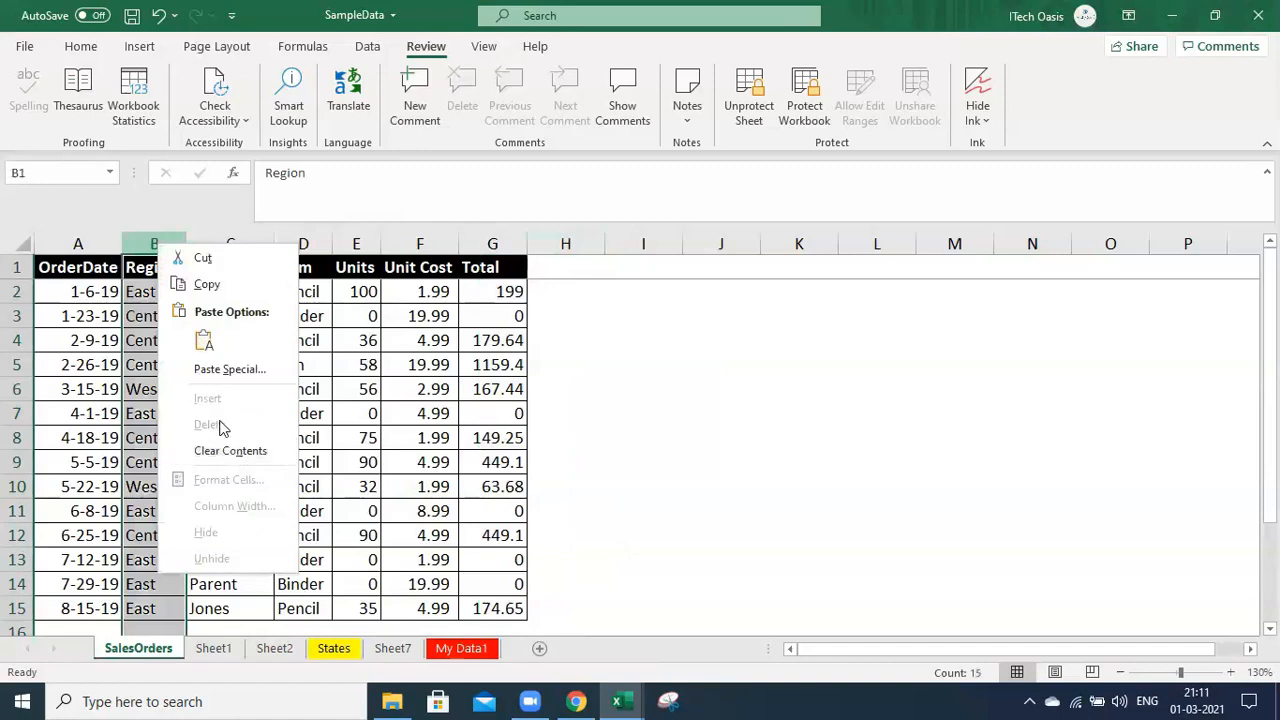
pyautogui.press('Escape')
pyautogui.click(17, 316)
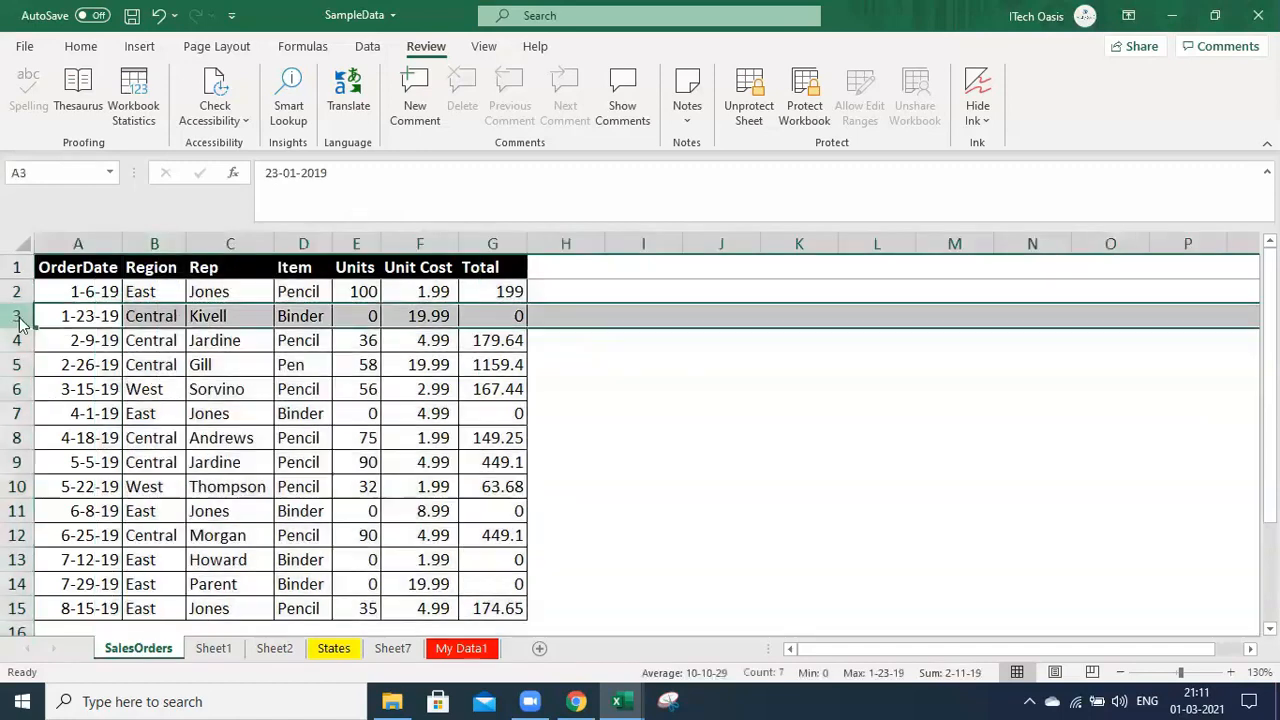
pyautogui.rightClick(20, 320)
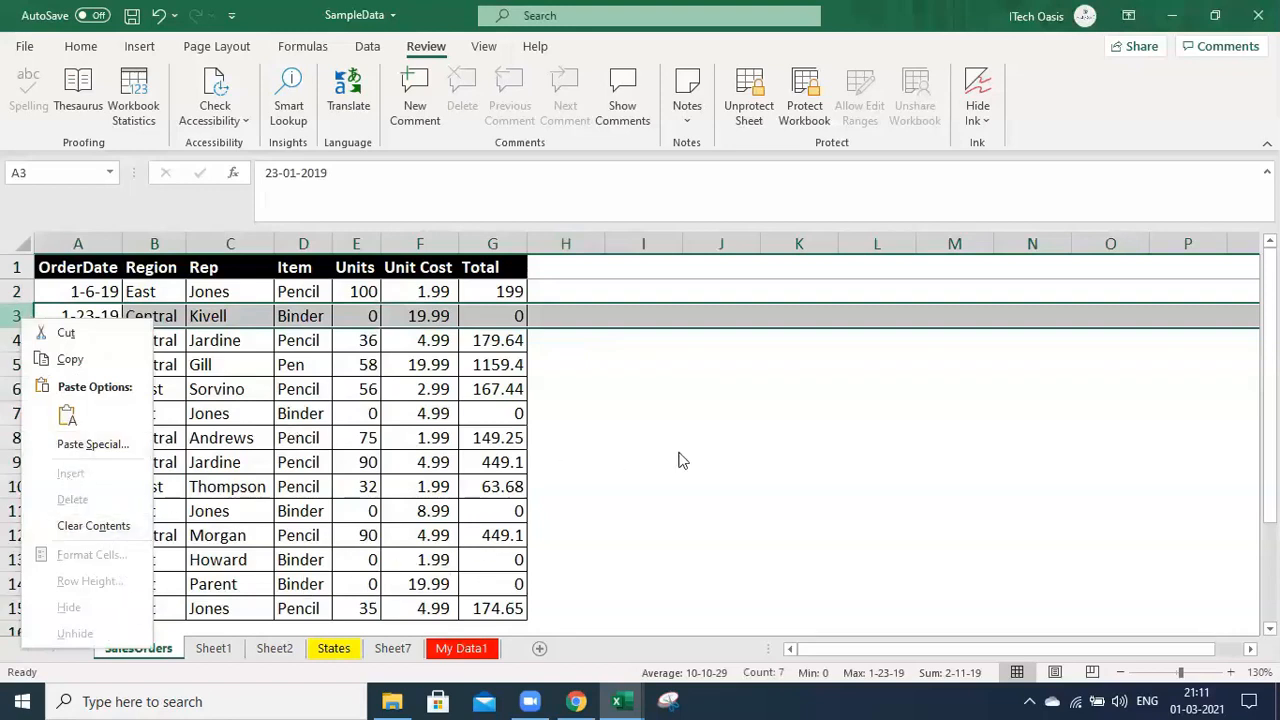
pyautogui.press('Escape')
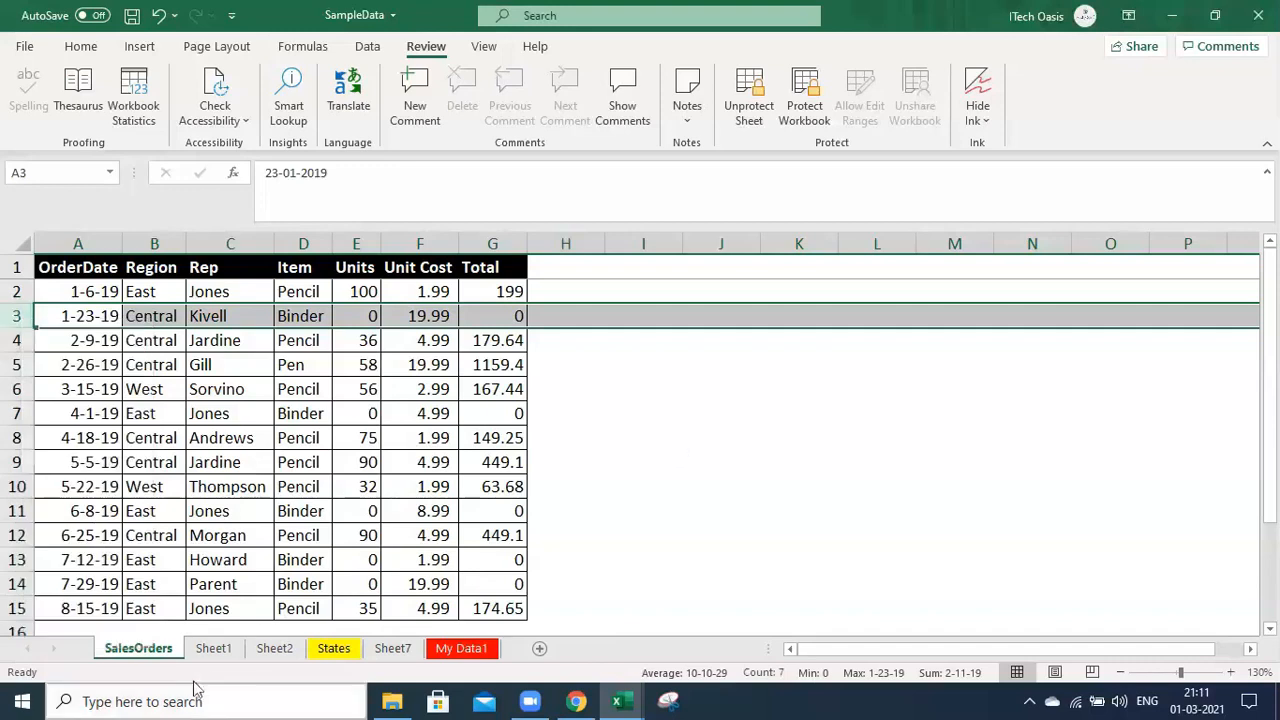
pyautogui.click(213, 646)
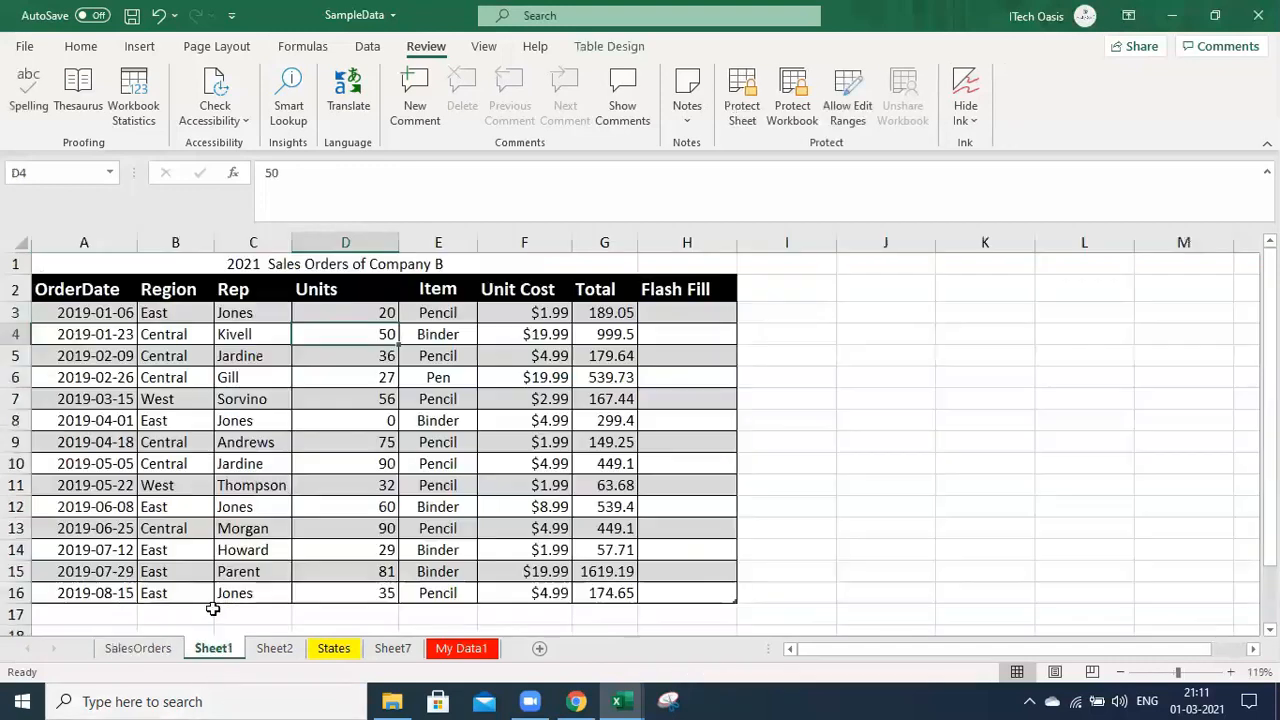
pyautogui.click(15, 334)
pyautogui.rightClick(15, 334)
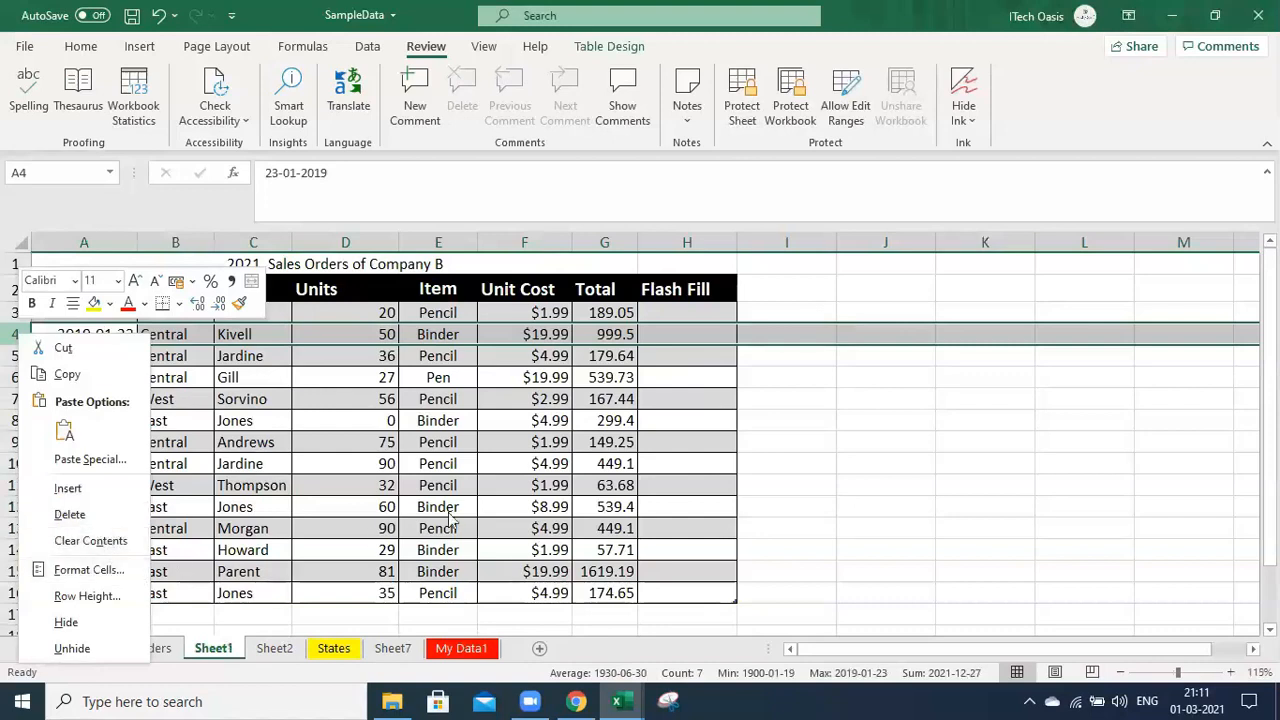
pyautogui.press('Escape')
pyautogui.click(496, 242)
pyautogui.rightClick(496, 244)
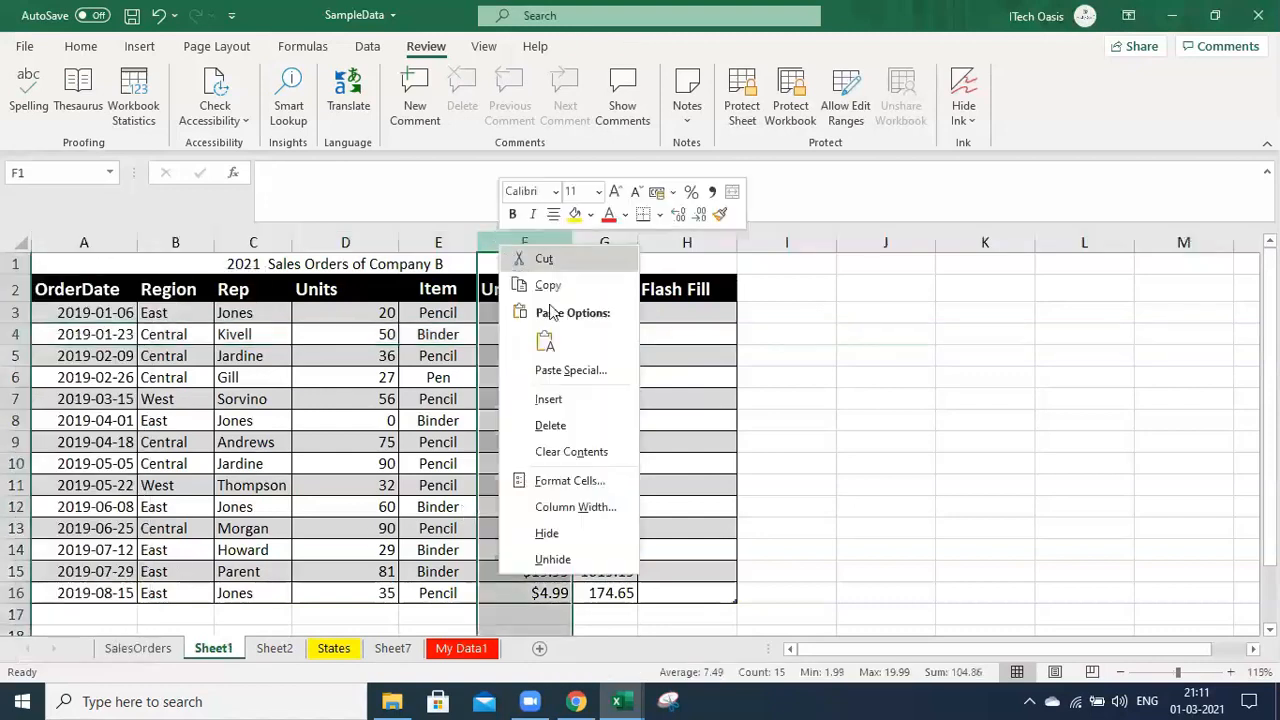
pyautogui.press('Escape')
pyautogui.click(116, 656)
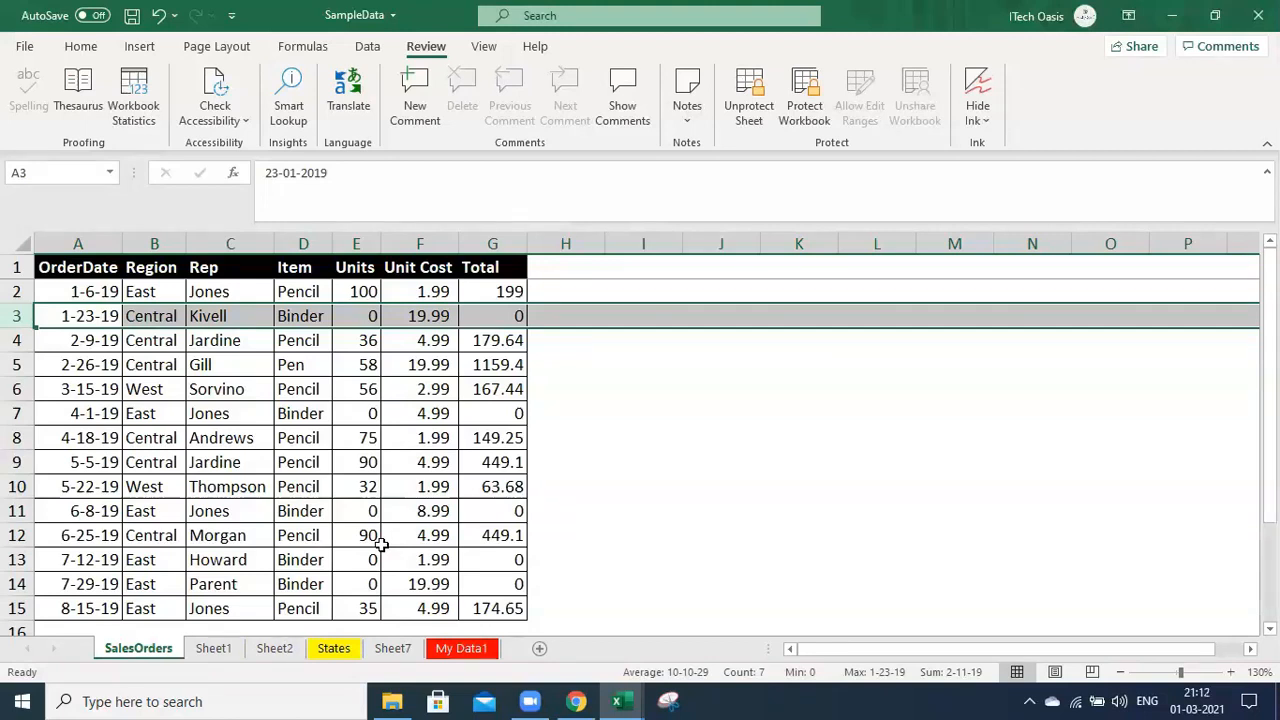
pyautogui.click(283, 464)
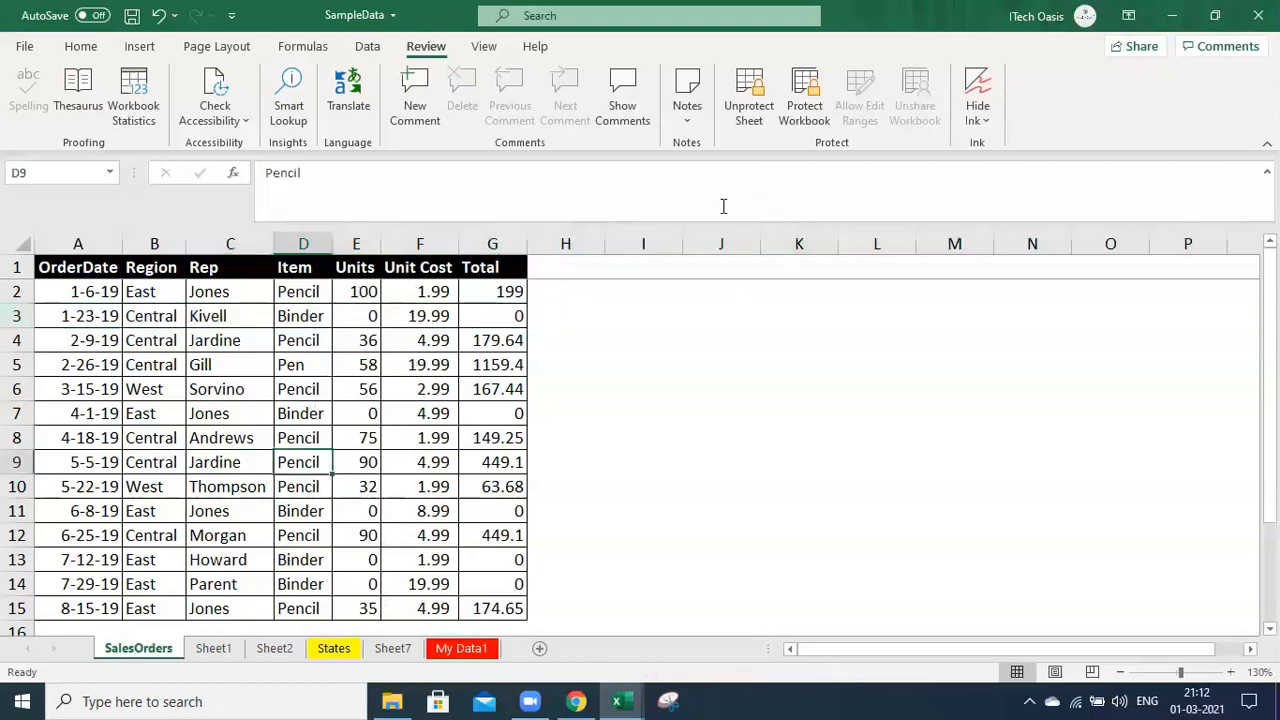
# Unprotect the SalesOrders sheet from the Review tab by entering its password
pyautogui.click(748, 116)
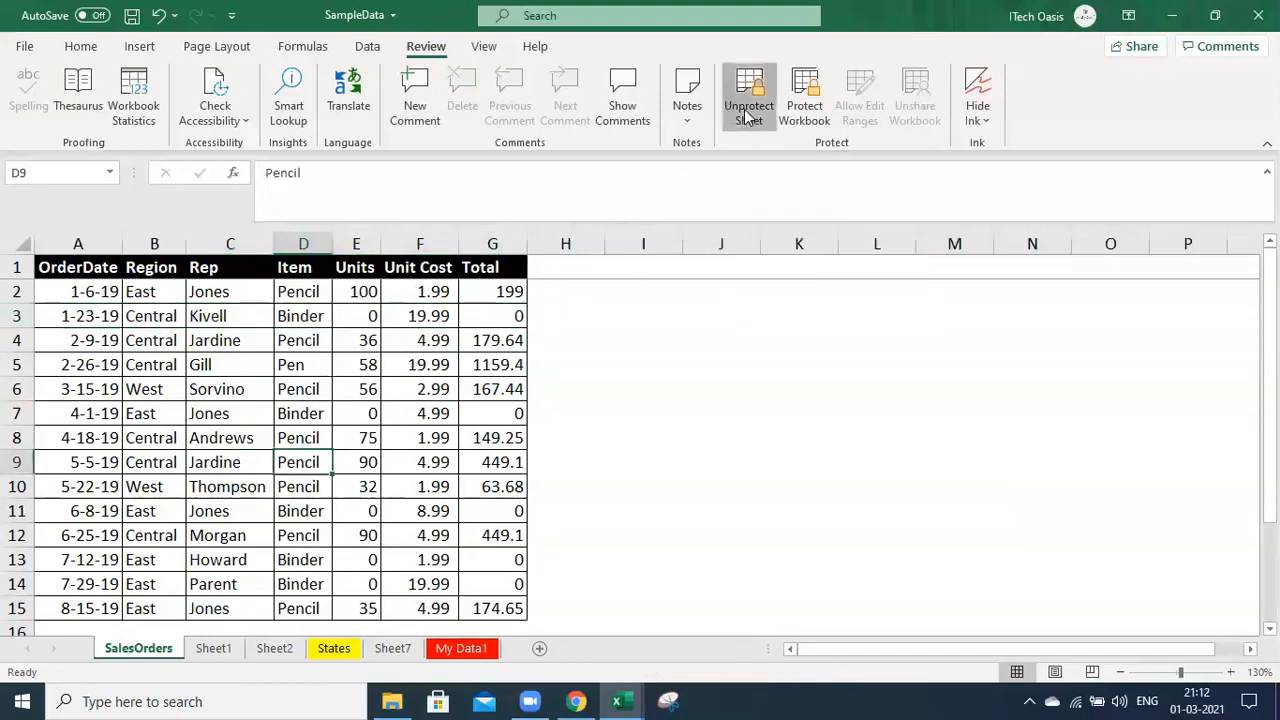
pyautogui.write('12')
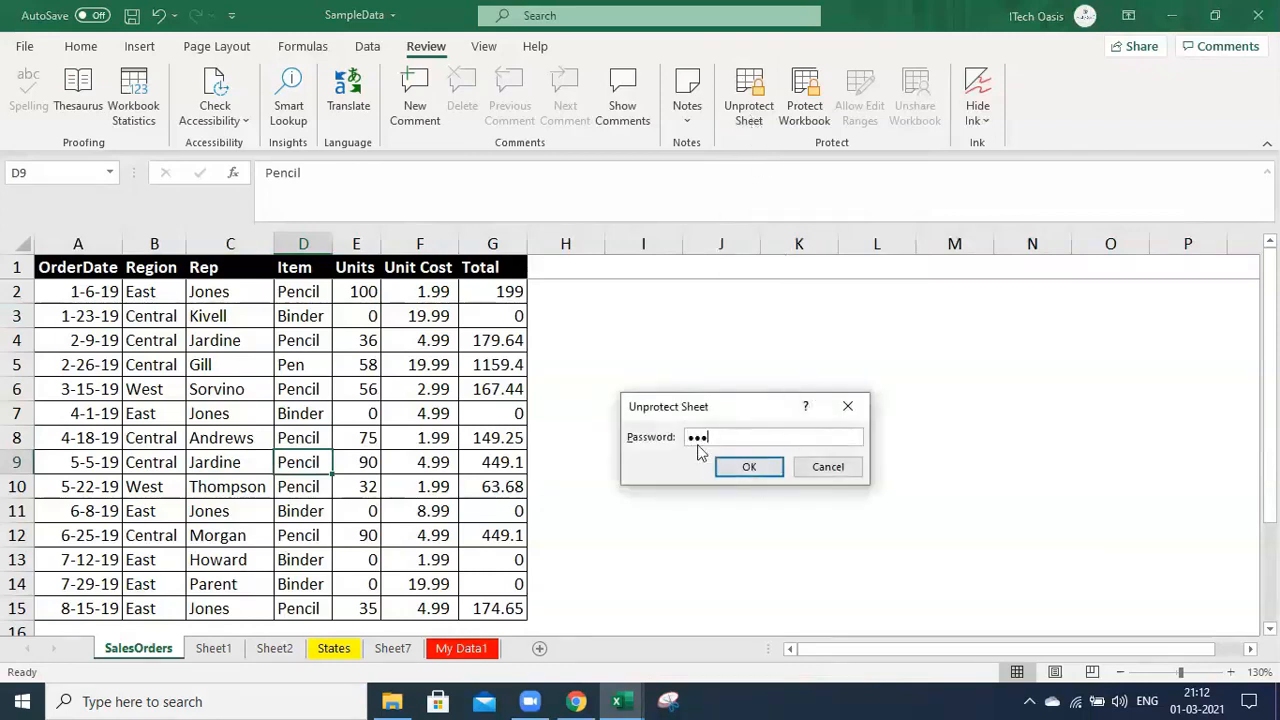
pyautogui.click(750, 476)
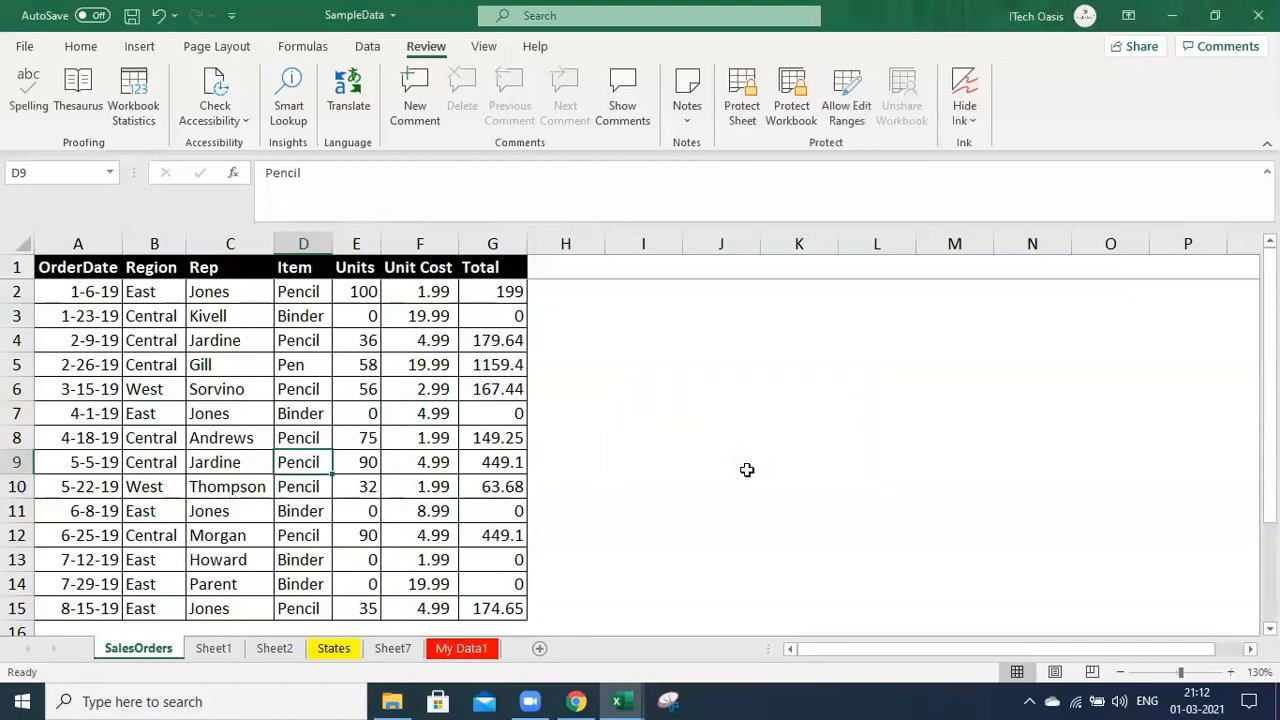
pyautogui.click(420, 244)
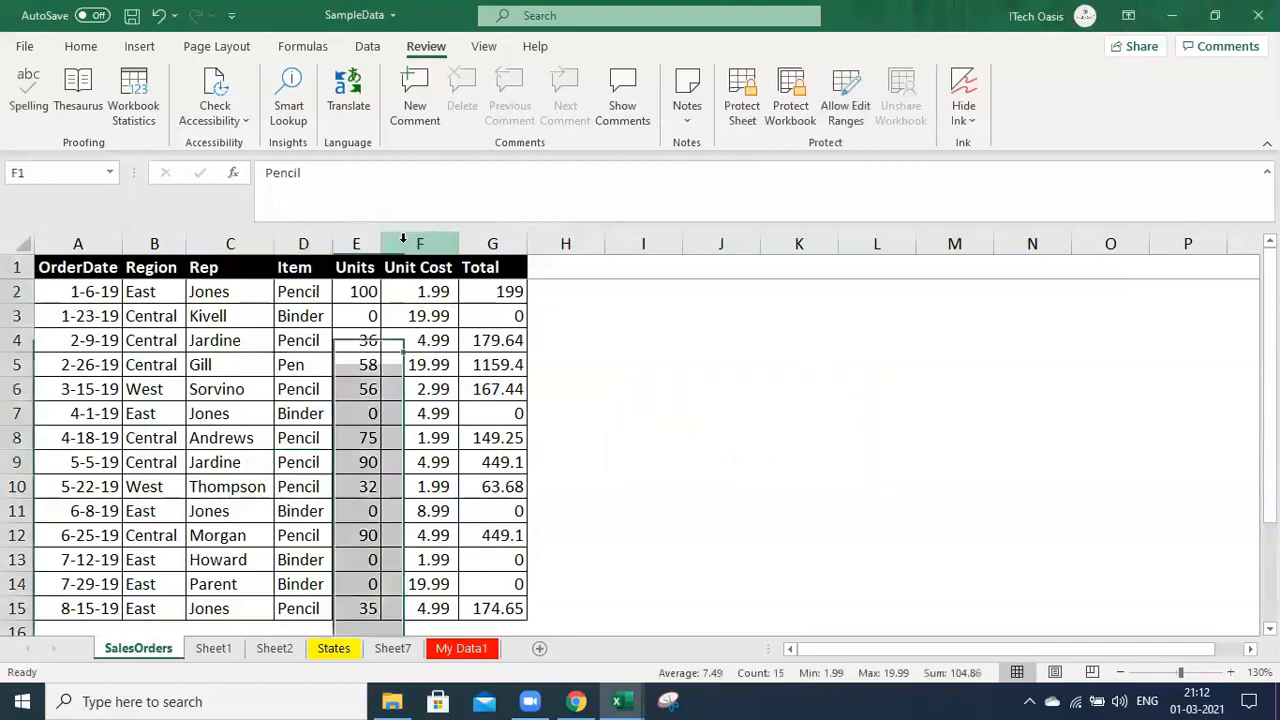
pyautogui.rightClick(410, 246)
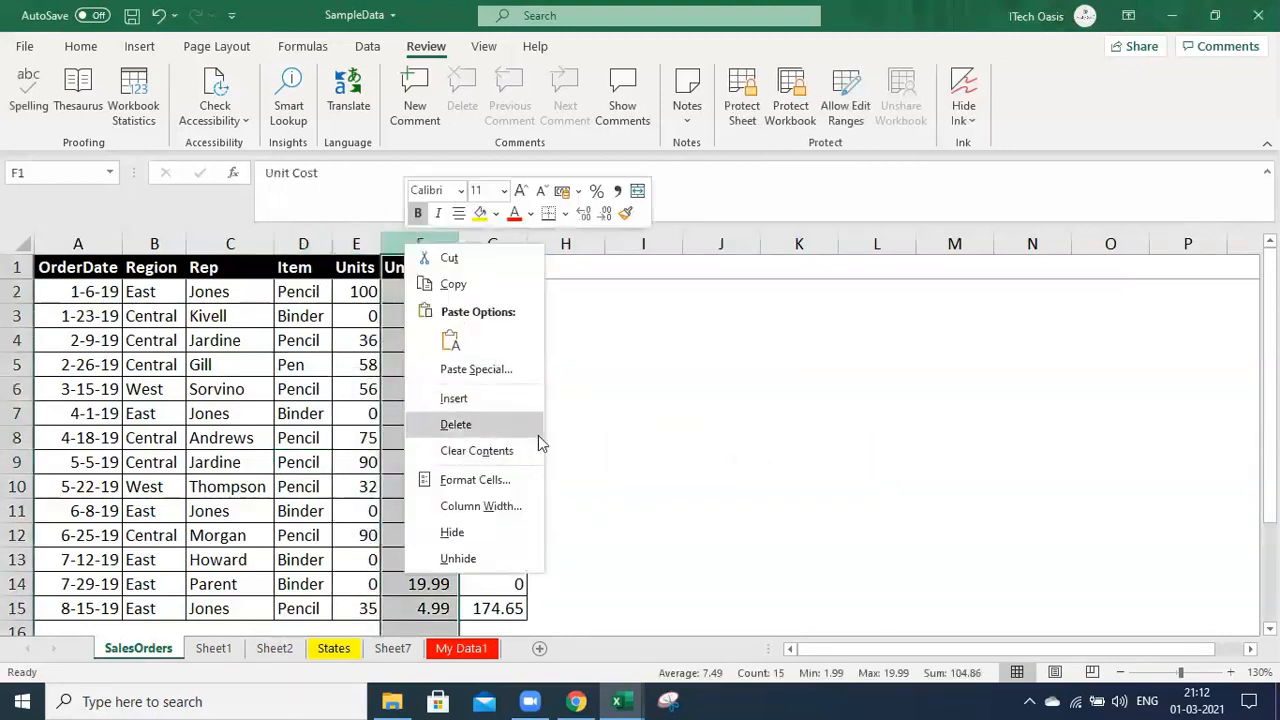
pyautogui.press('Escape')
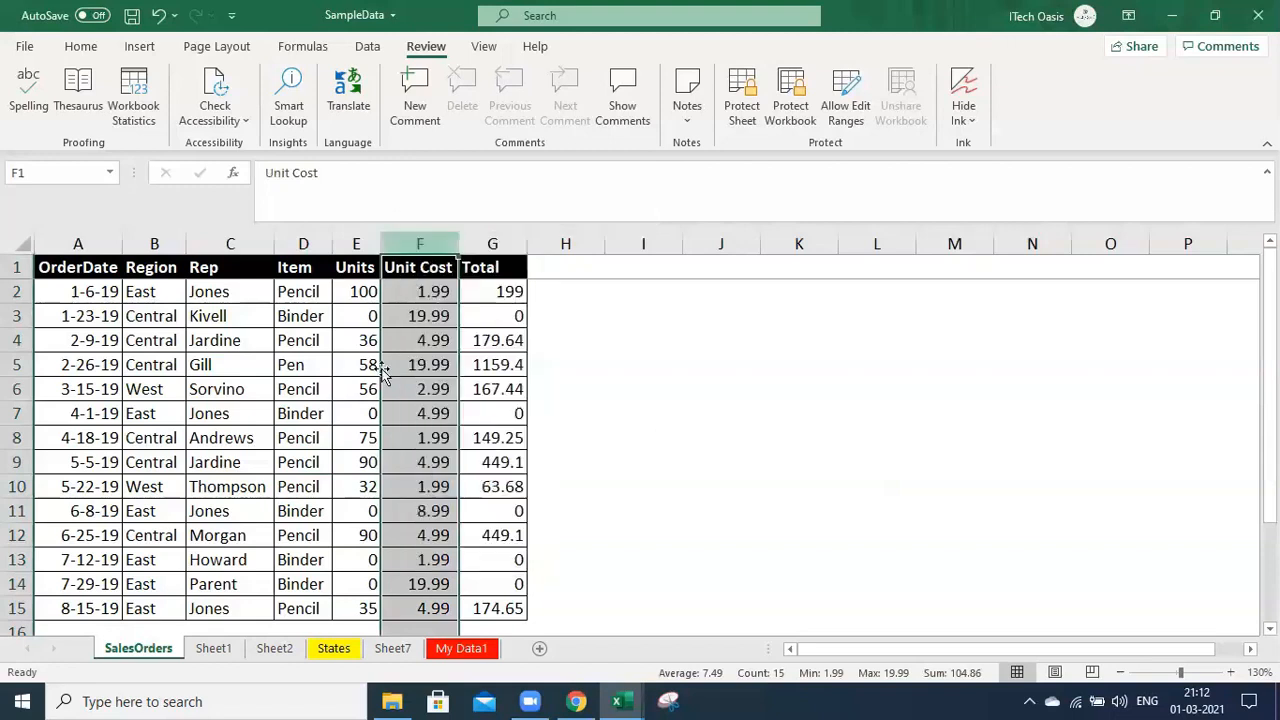
pyautogui.click(16, 340)
pyautogui.rightClick(16, 340)
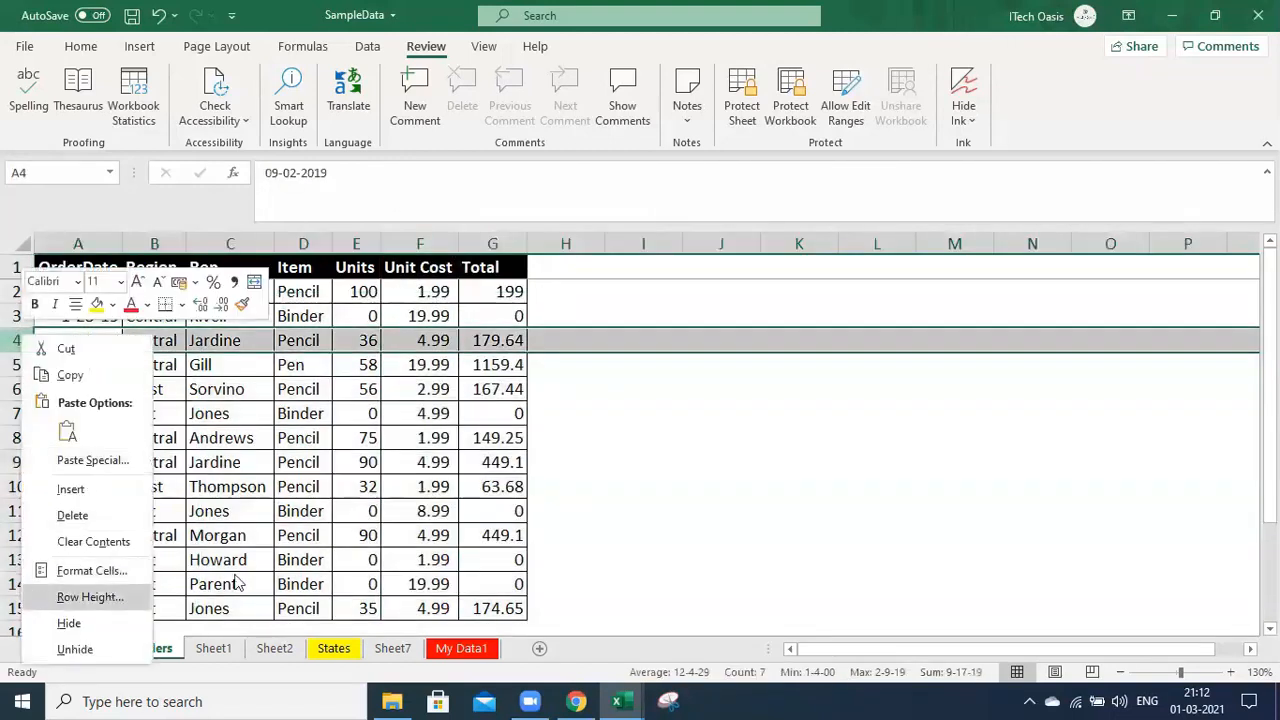
pyautogui.press('Escape')
# Protect SalesOrders with a confirmed password, allowing Insert columns and Insert rows
pyautogui.click(742, 105)
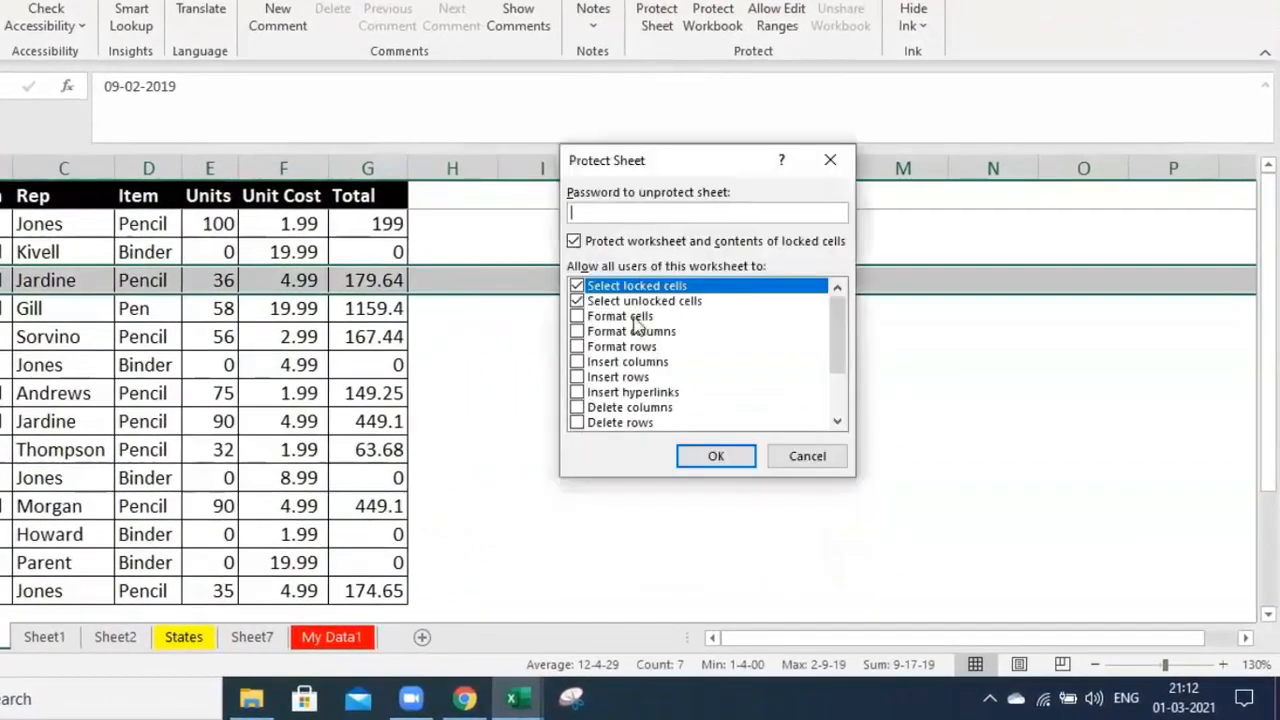
pyautogui.moveTo(838, 326)
pyautogui.mouseDown()
pyautogui.moveTo(840, 410)
pyautogui.moveTo(848, 308)
pyautogui.mouseUp()
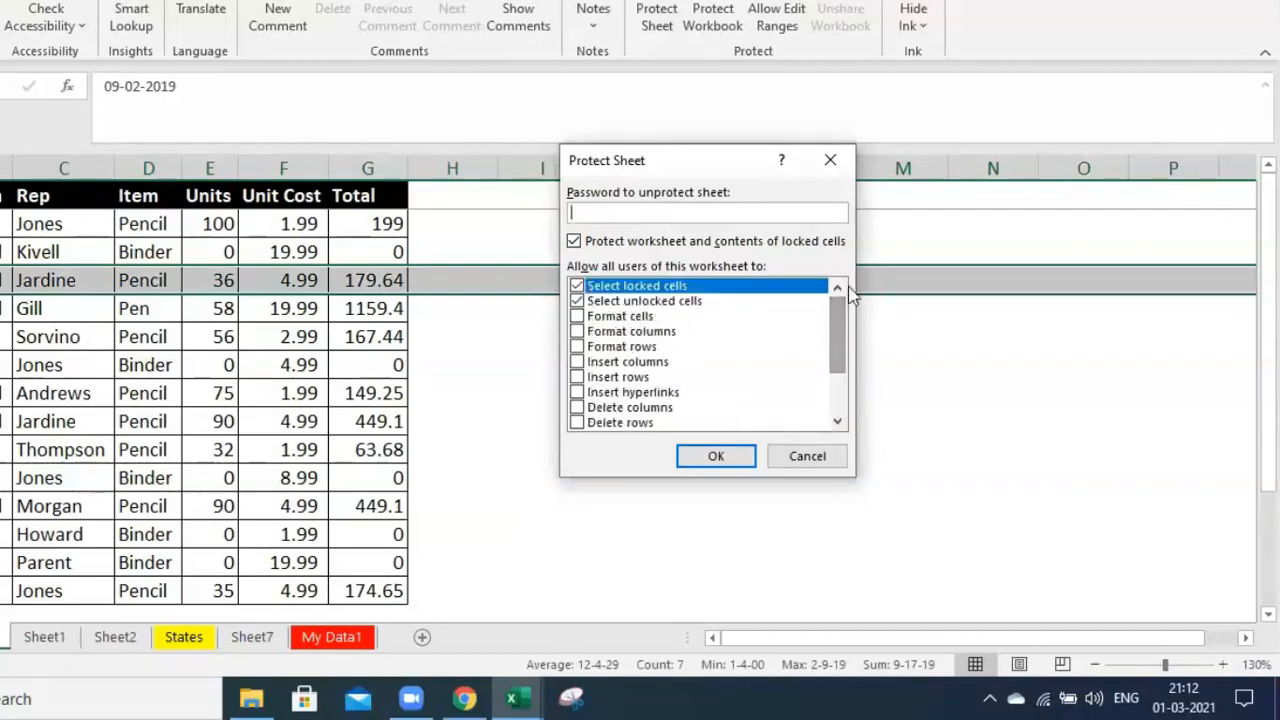
pyautogui.click(578, 363)
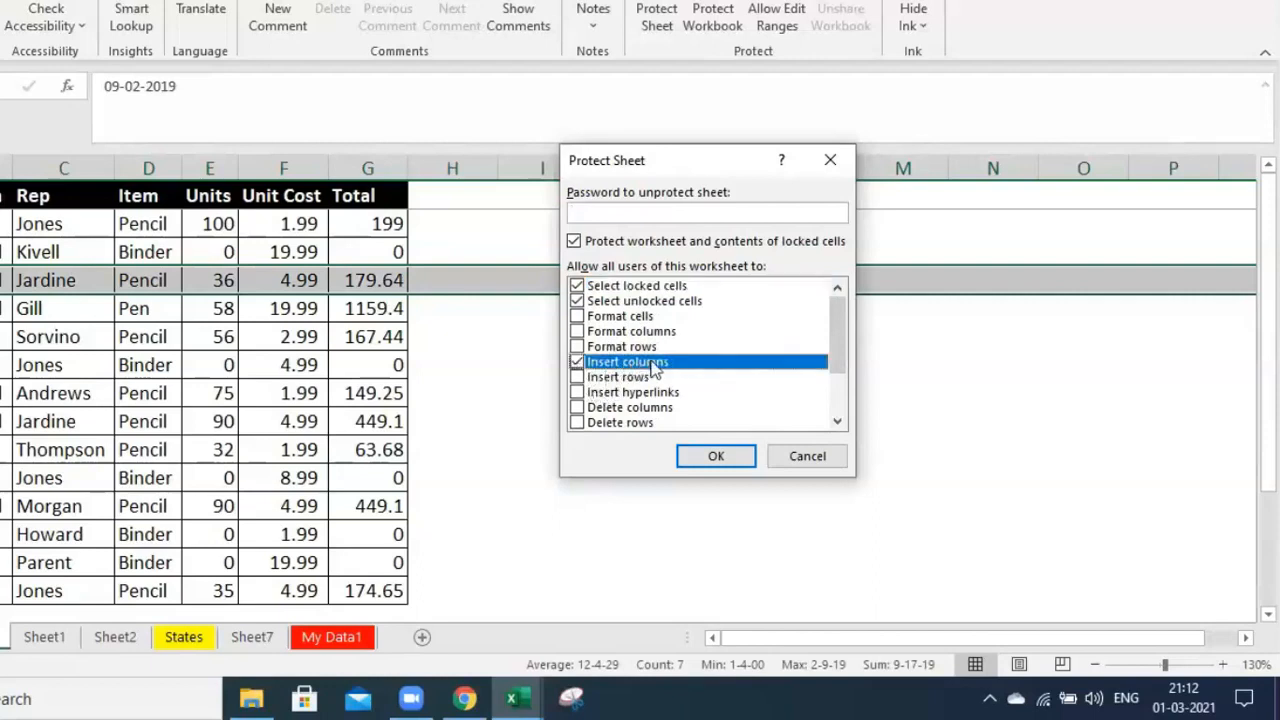
pyautogui.click(578, 377)
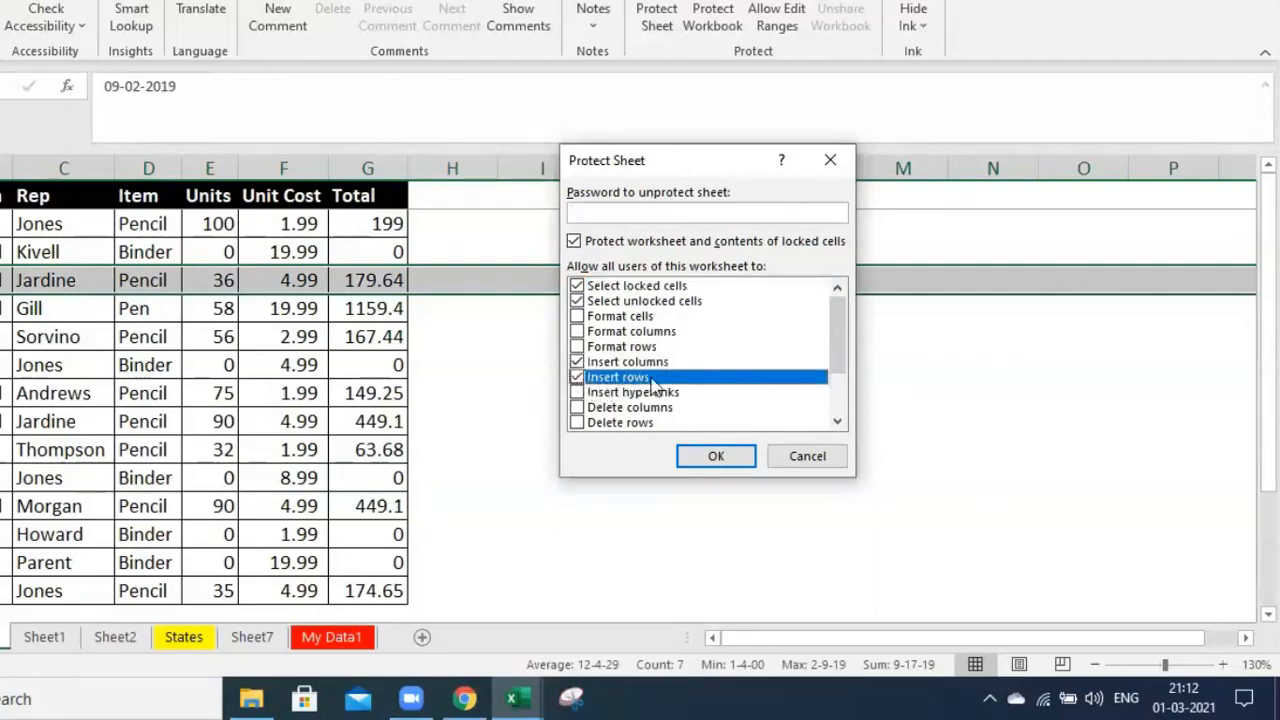
pyautogui.scroll(-1, 665, 378)
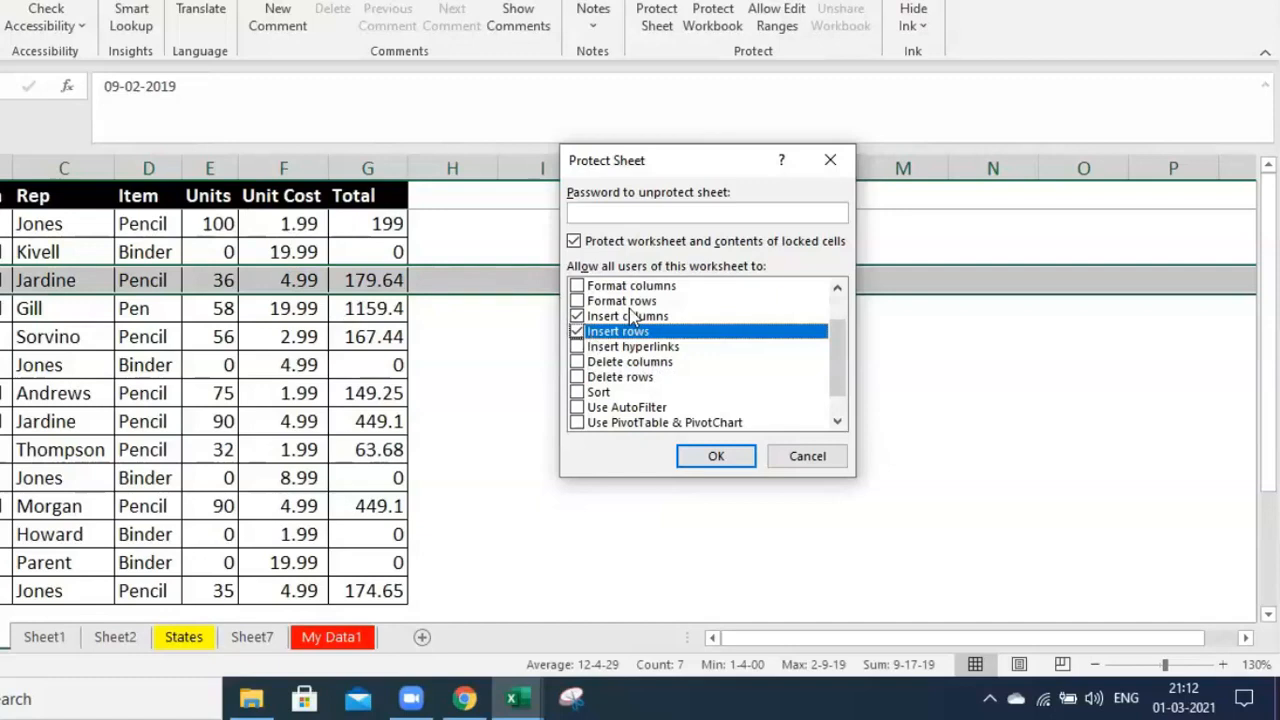
pyautogui.scroll(1, 668, 378)
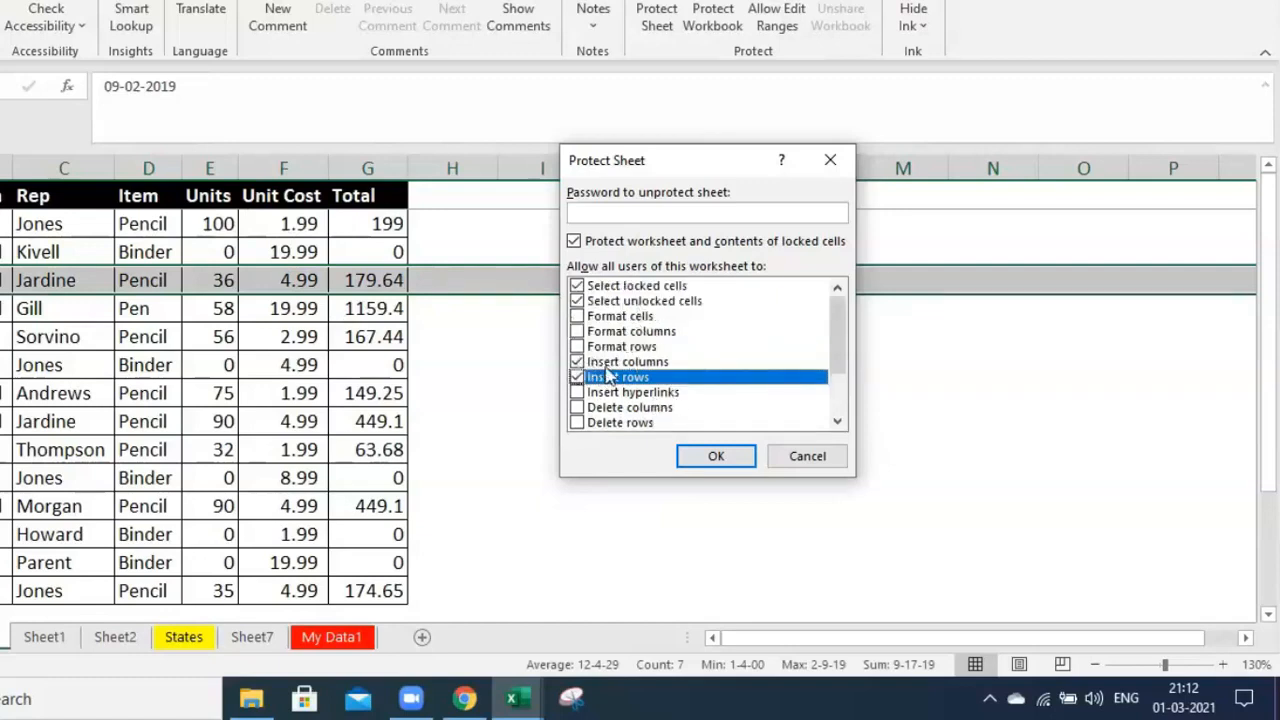
pyautogui.click(620, 214)
pyautogui.write('123')
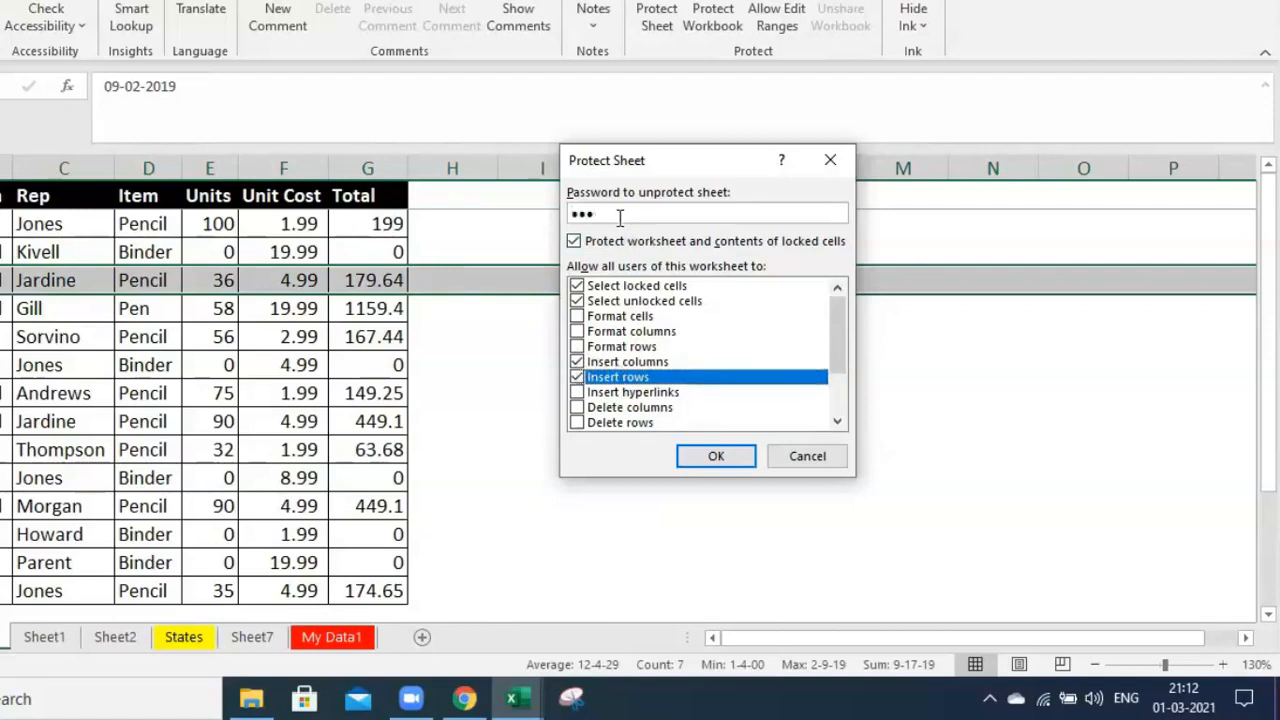
pyautogui.click(720, 457)
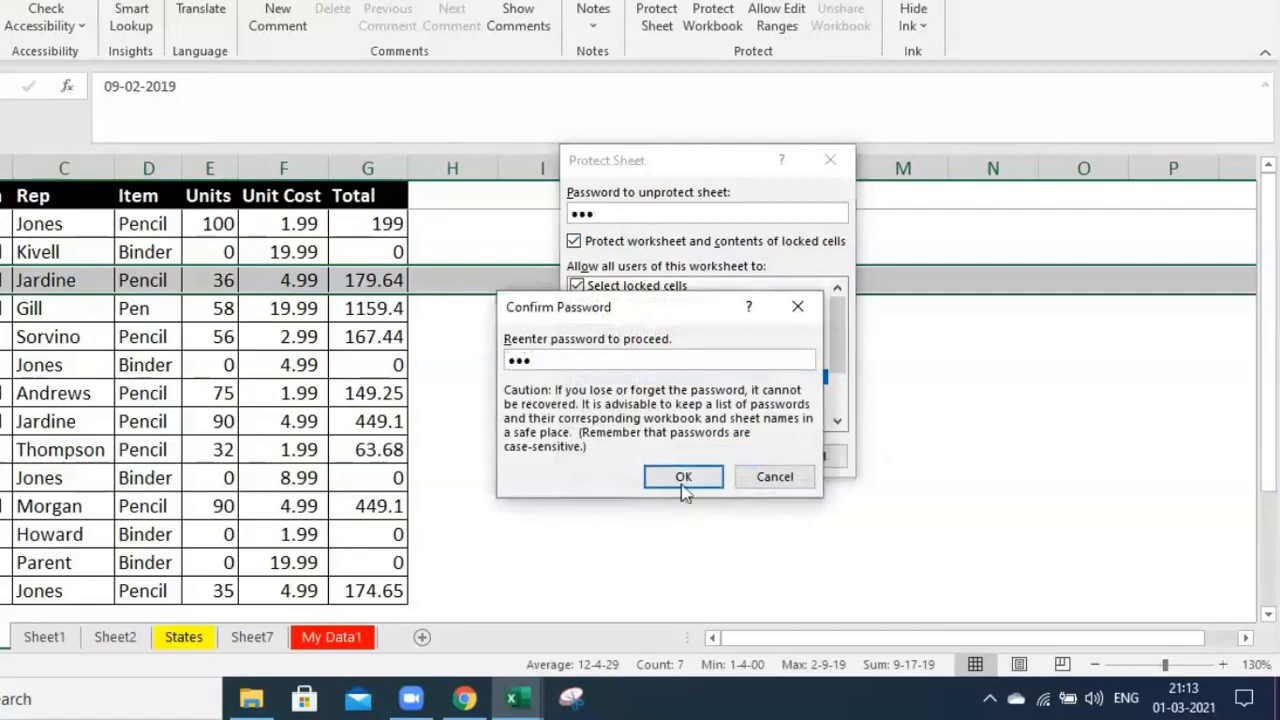
pyautogui.click(683, 477)
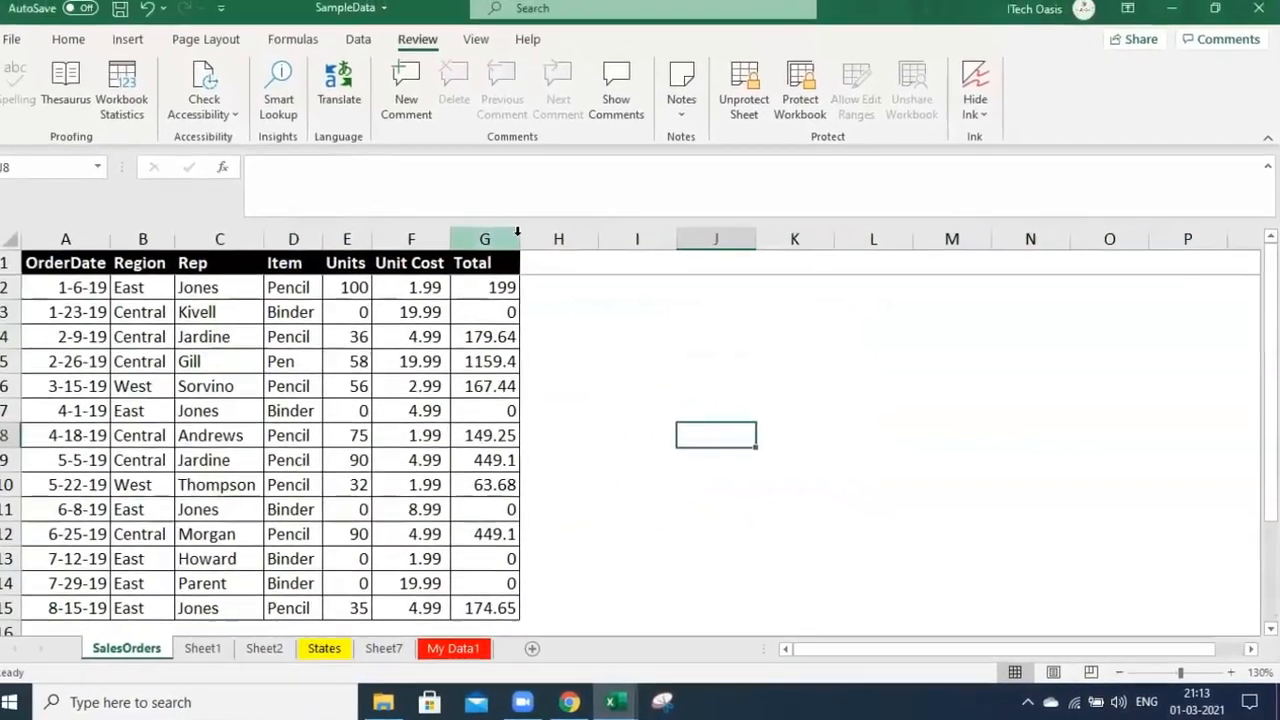
# Confirm column H and row 3 offer Insert but not Delete, then select E2:E15
pyautogui.rightClick(473, 186)
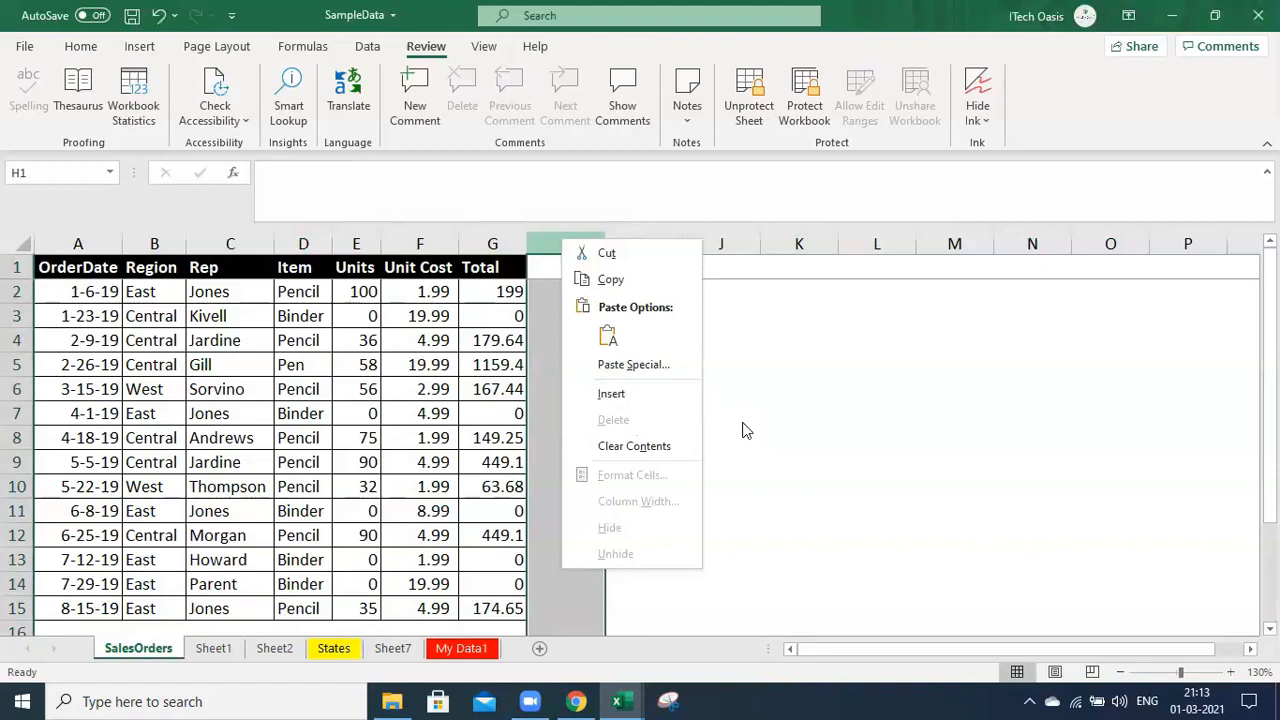
pyautogui.press('Escape')
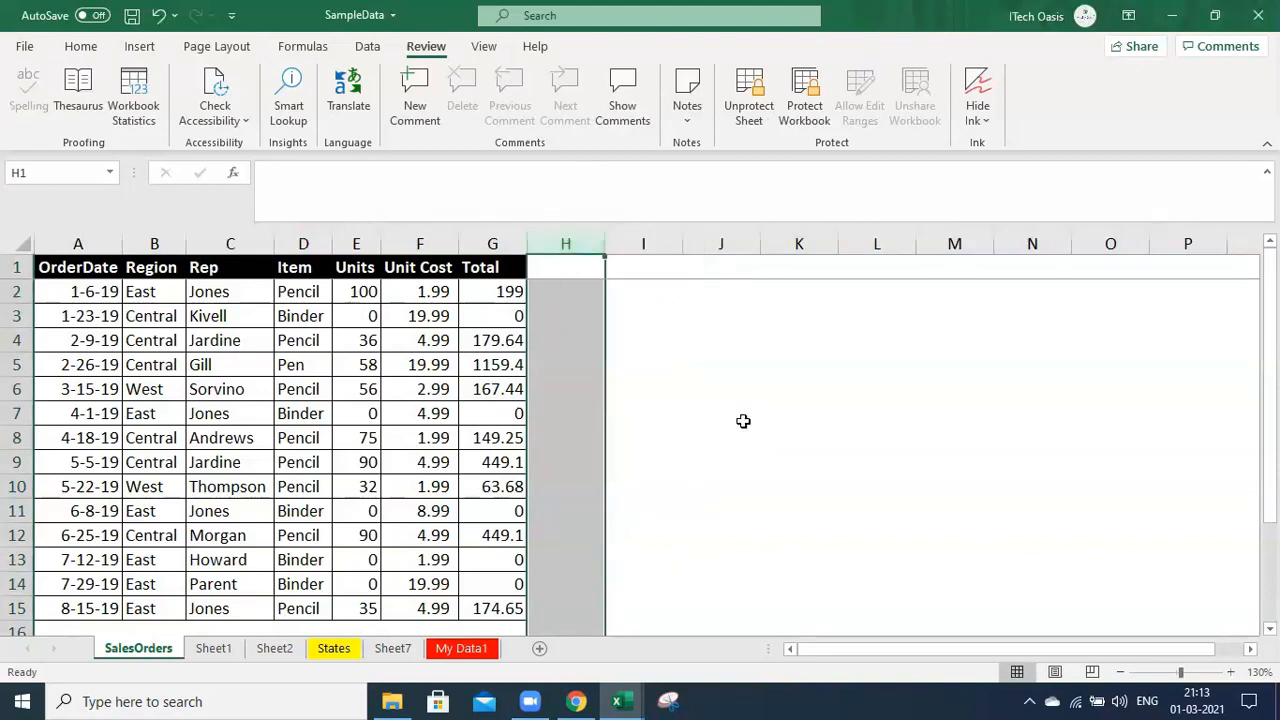
pyautogui.rightClick(17, 314)
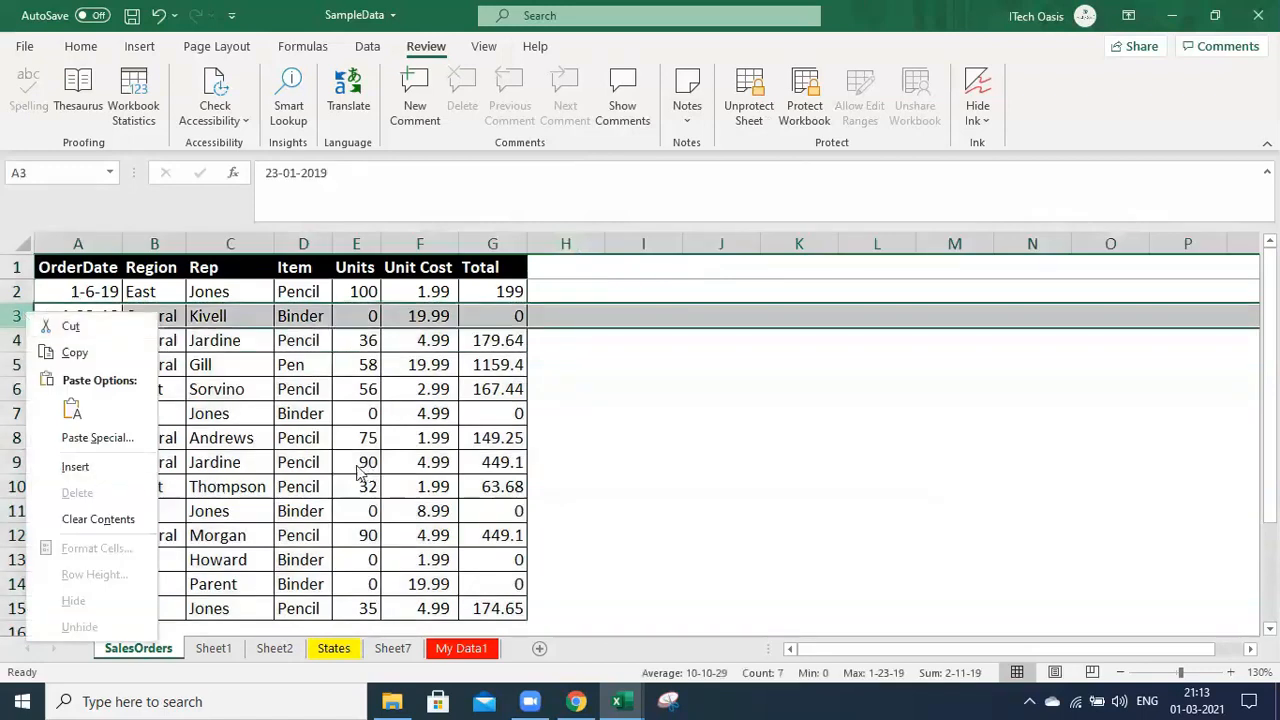
pyautogui.press('Escape')
pyautogui.moveTo(365, 291); pyautogui.dragTo(370, 600)
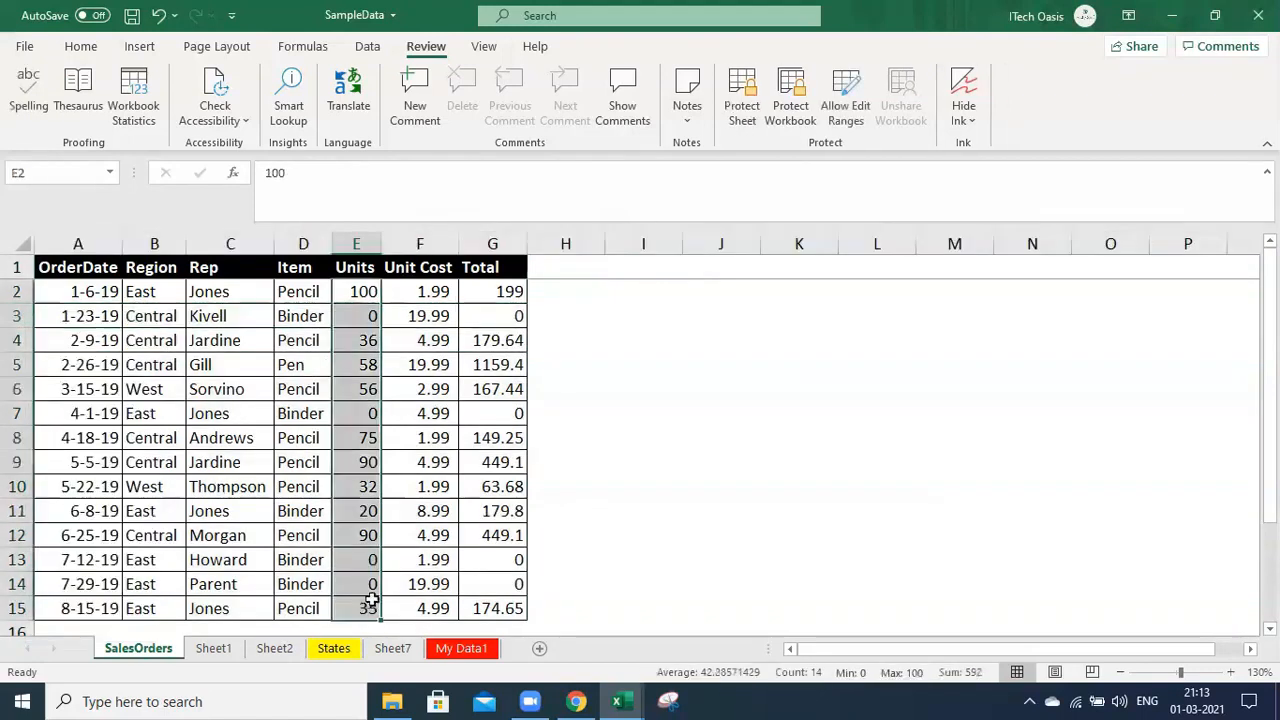
# Set the Units cells E2:E15 to Hidden with Locked unchecked
pyautogui.rightClick(370, 600)
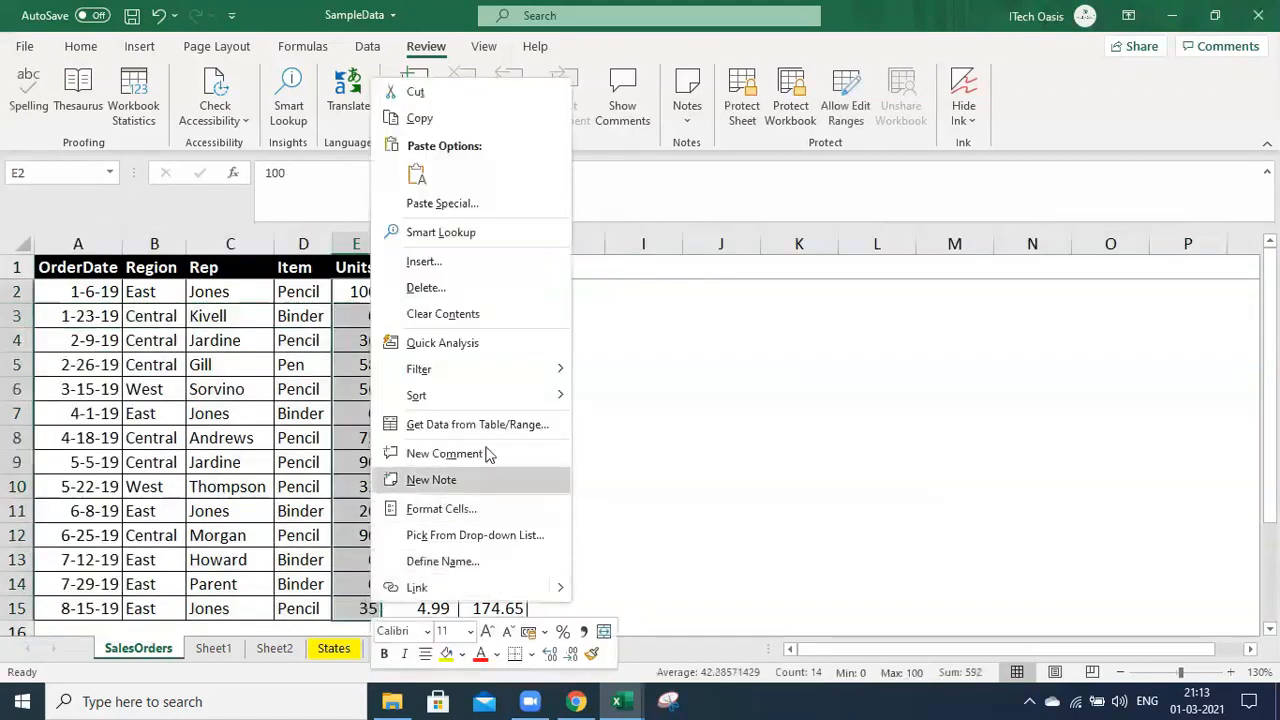
pyautogui.press('Escape')
pyautogui.hotkey('ctrl', '1')
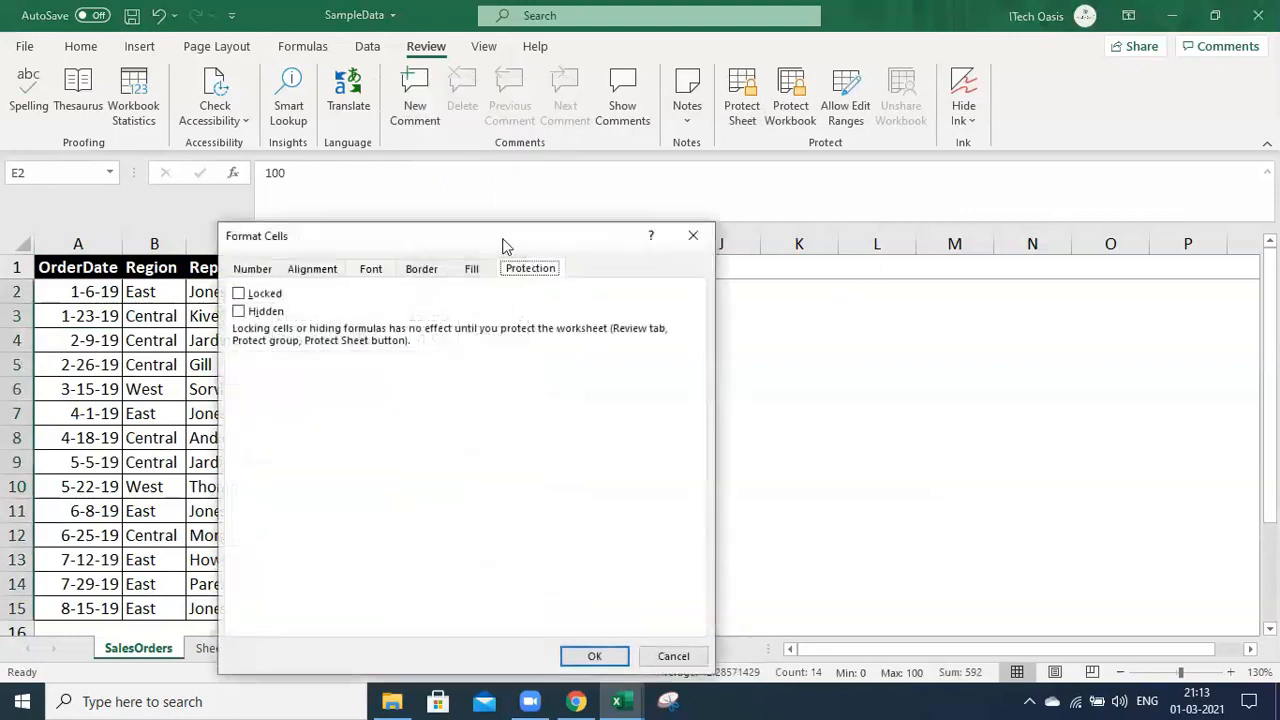
pyautogui.moveTo(520, 250); pyautogui.dragTo(987, 247)
pyautogui.click(706, 310)
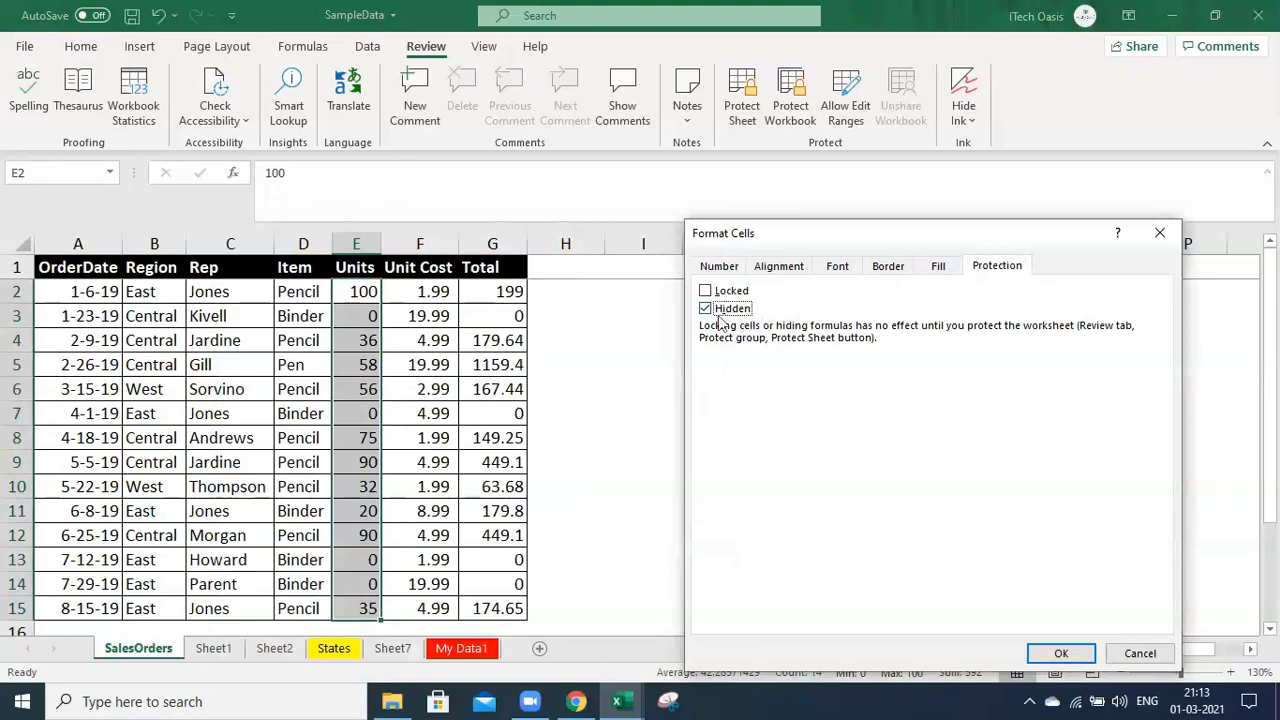
pyautogui.click(1060, 652)
# Check cells E2 and E6, then reselect E2:E15 and reopen their Format Cells protection settings
pyautogui.click(702, 391)
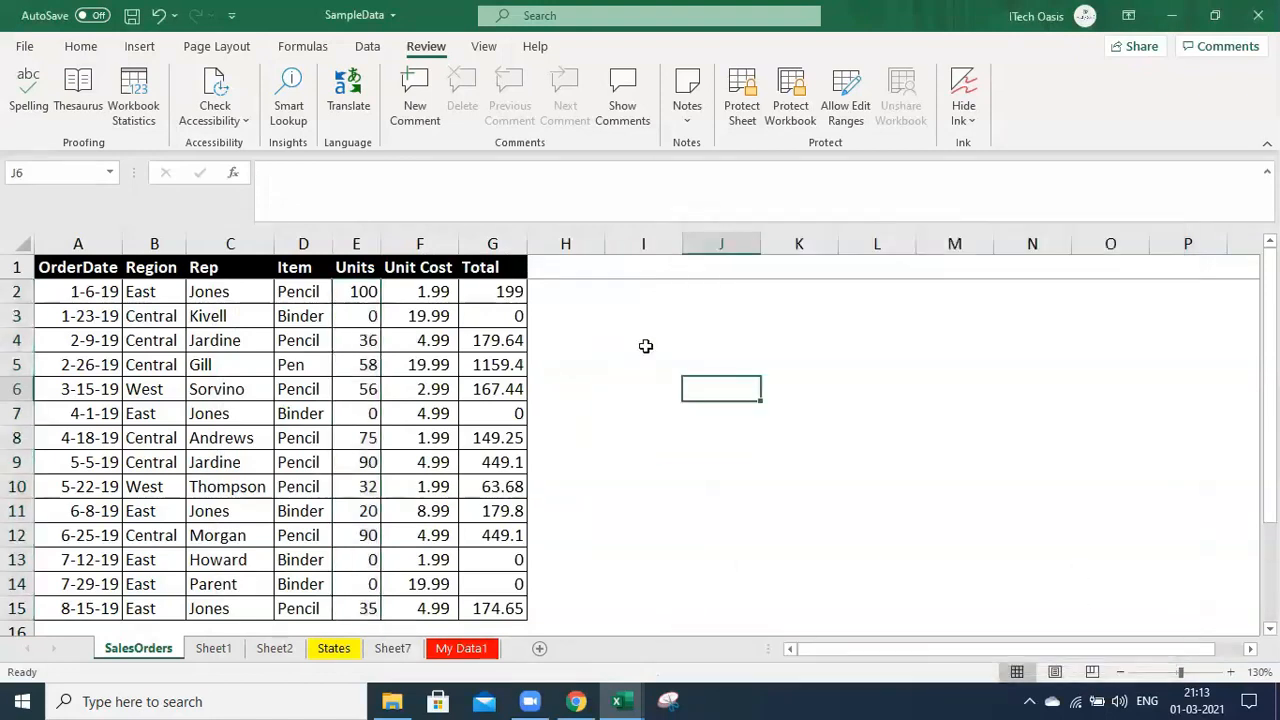
pyautogui.click(357, 291)
pyautogui.click(356, 385)
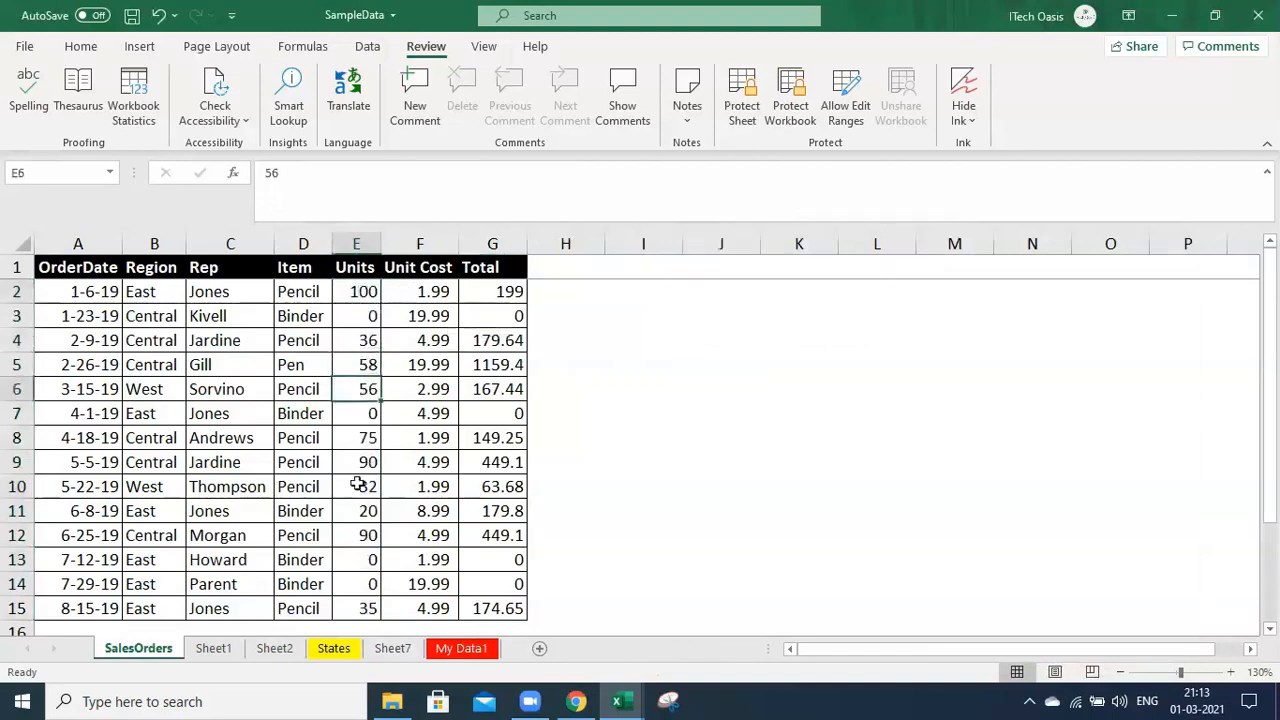
pyautogui.click(356, 291)
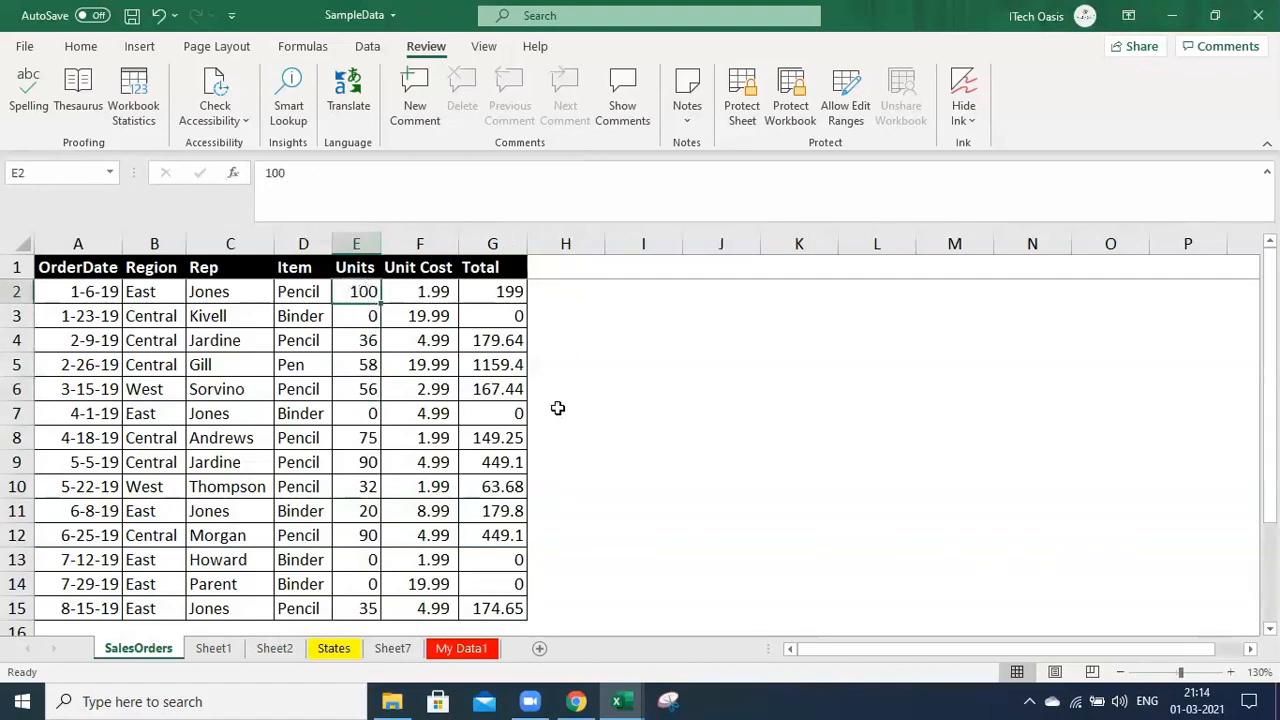
pyautogui.click(632, 386)
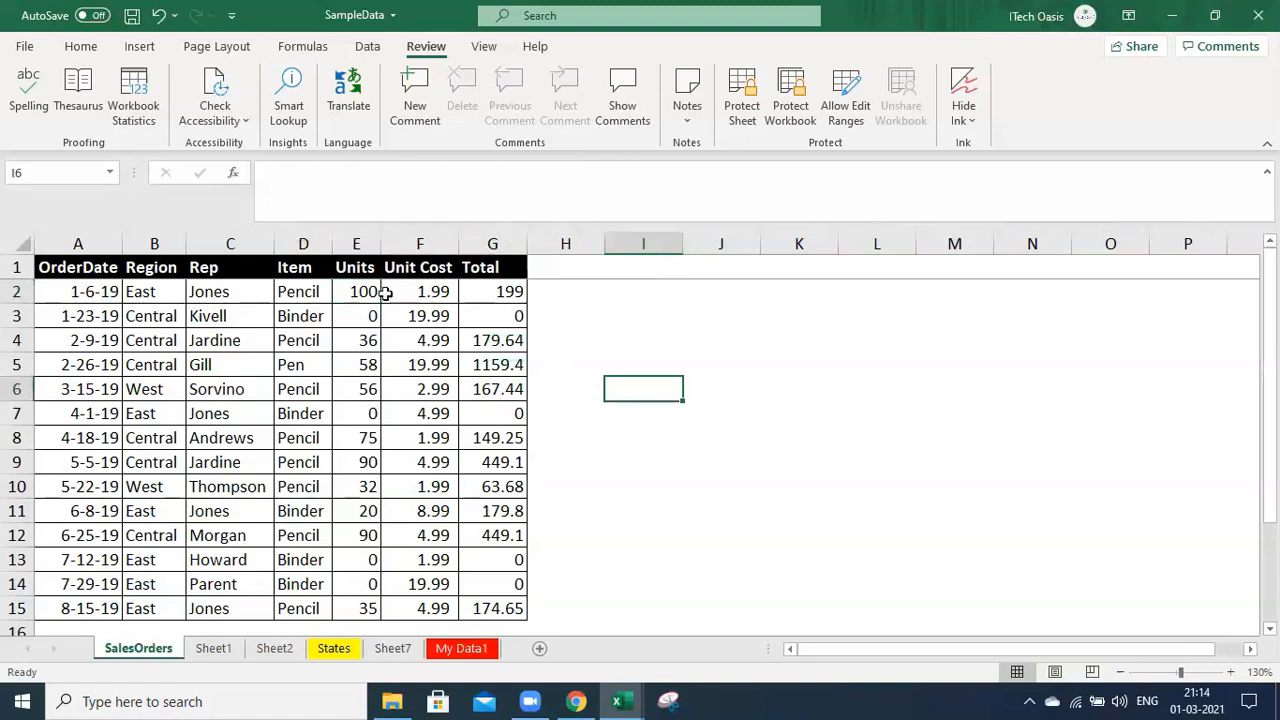
pyautogui.moveTo(360, 291); pyautogui.dragTo(364, 609)
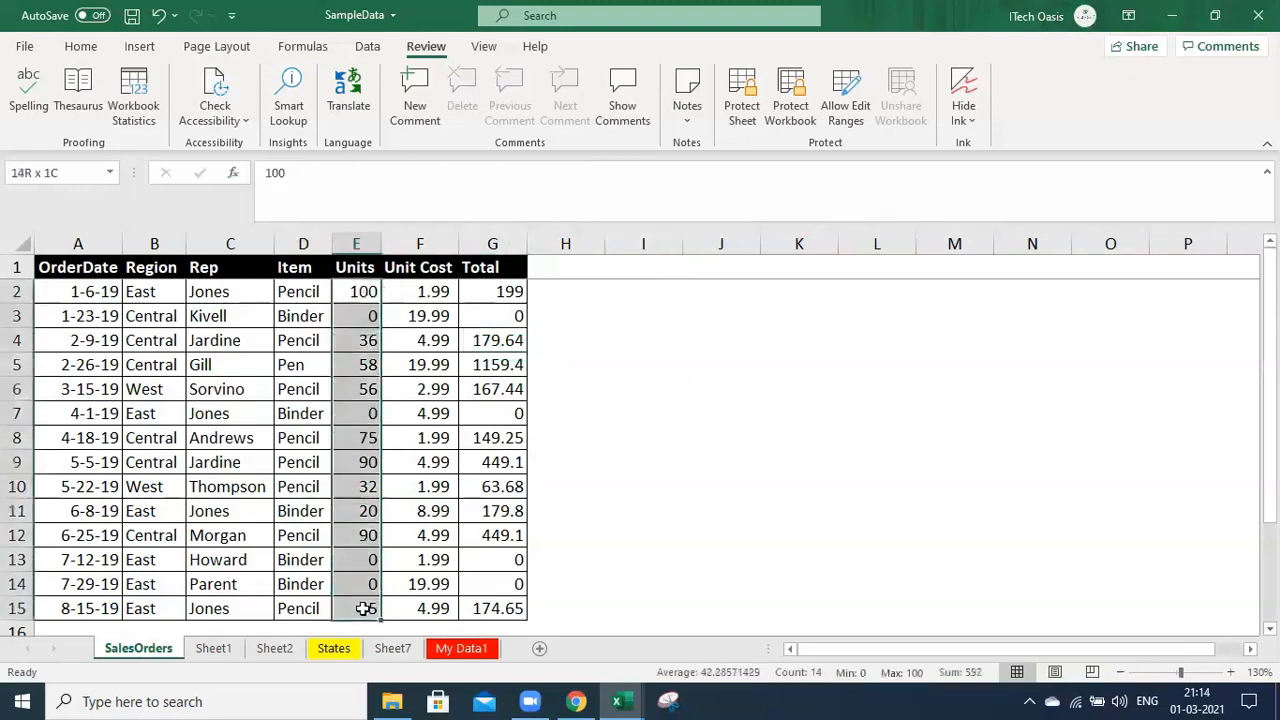
pyautogui.rightClick(364, 316)
pyautogui.click(455, 584)
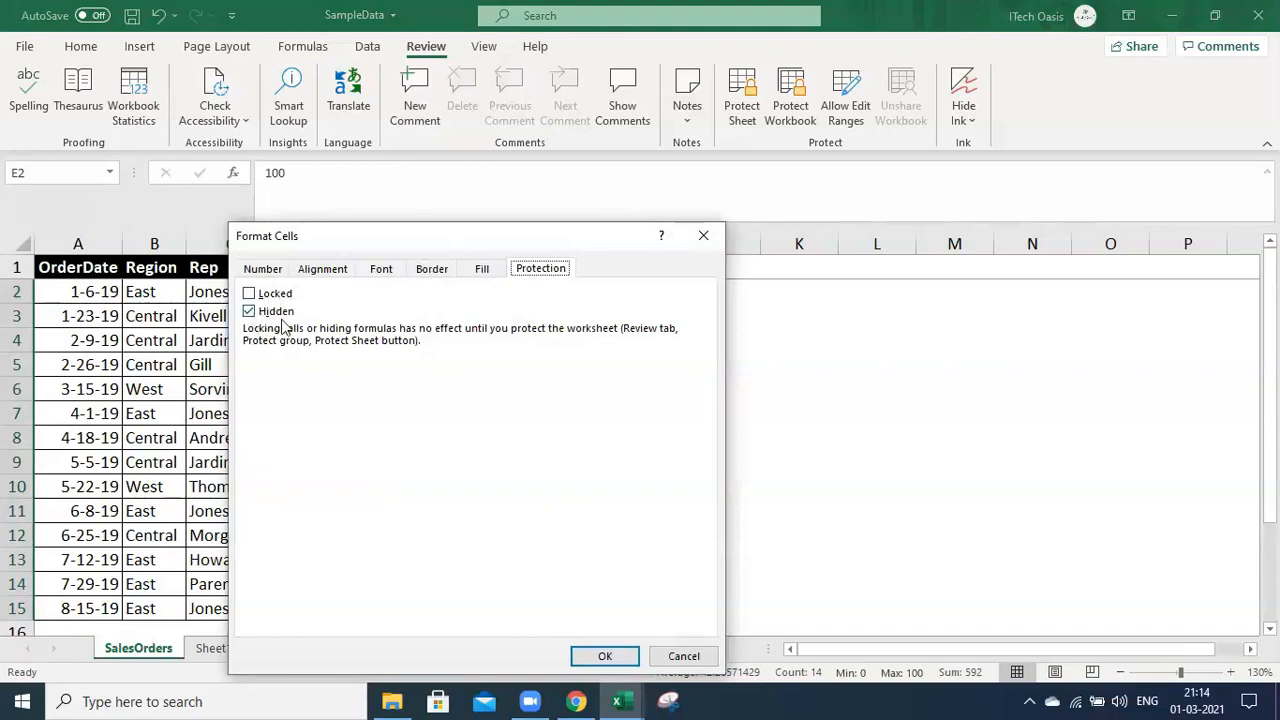
# Keep the Units cells' protection settings and password-protect the sheet again
pyautogui.click(605, 656)
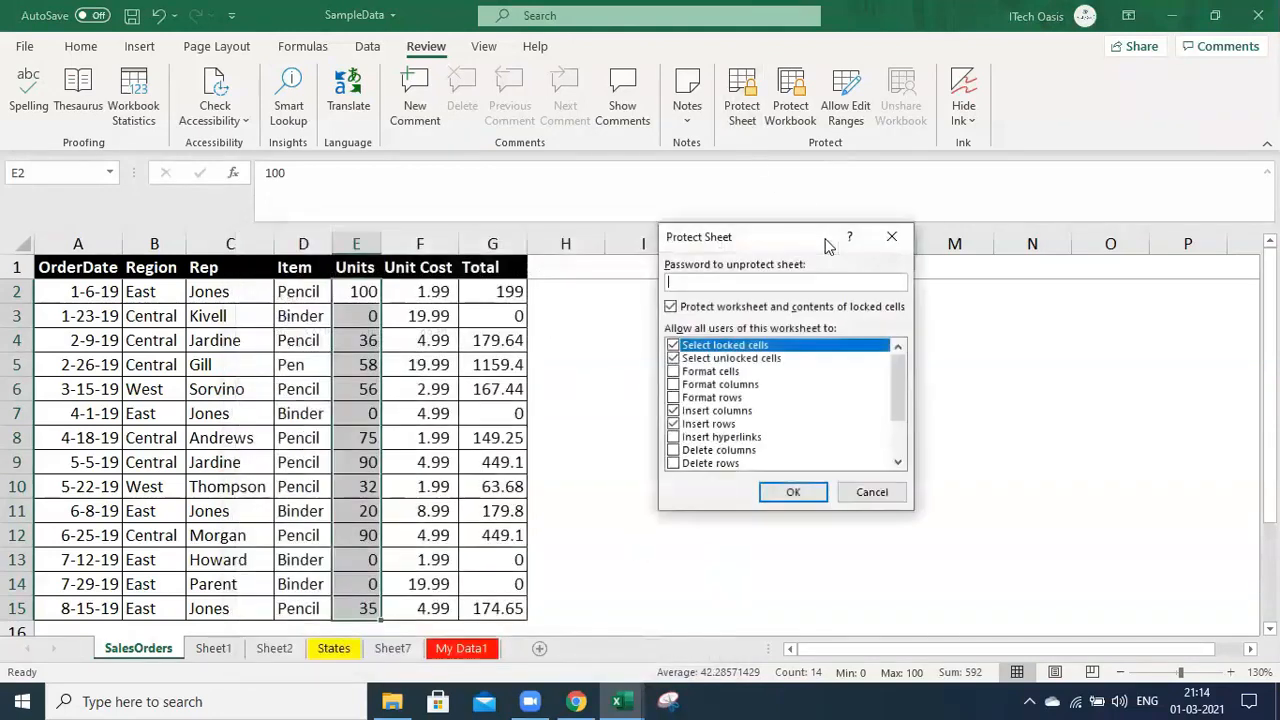
pyautogui.click(804, 492)
pyautogui.click(806, 437)
pyautogui.click(799, 437)
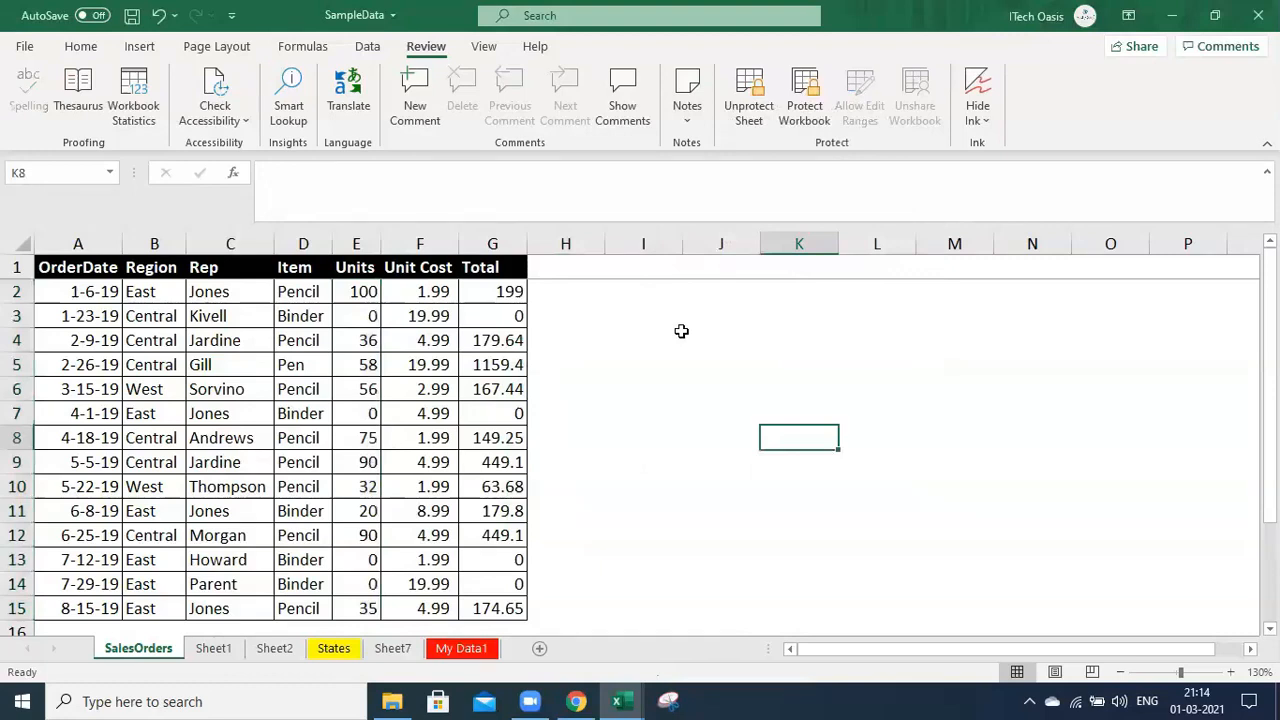
# Change E2's Units to 2 after trying the locked Unit Cost cell F2
pyautogui.click(436, 293)
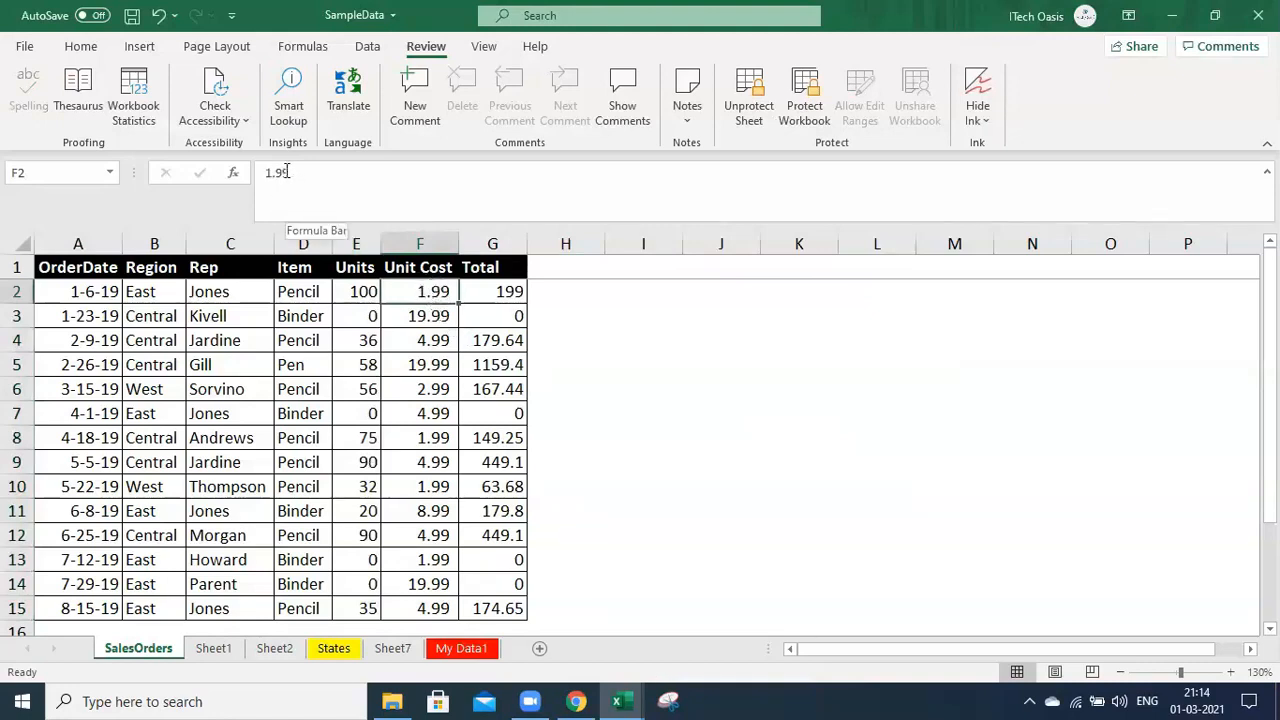
pyautogui.click(360, 291)
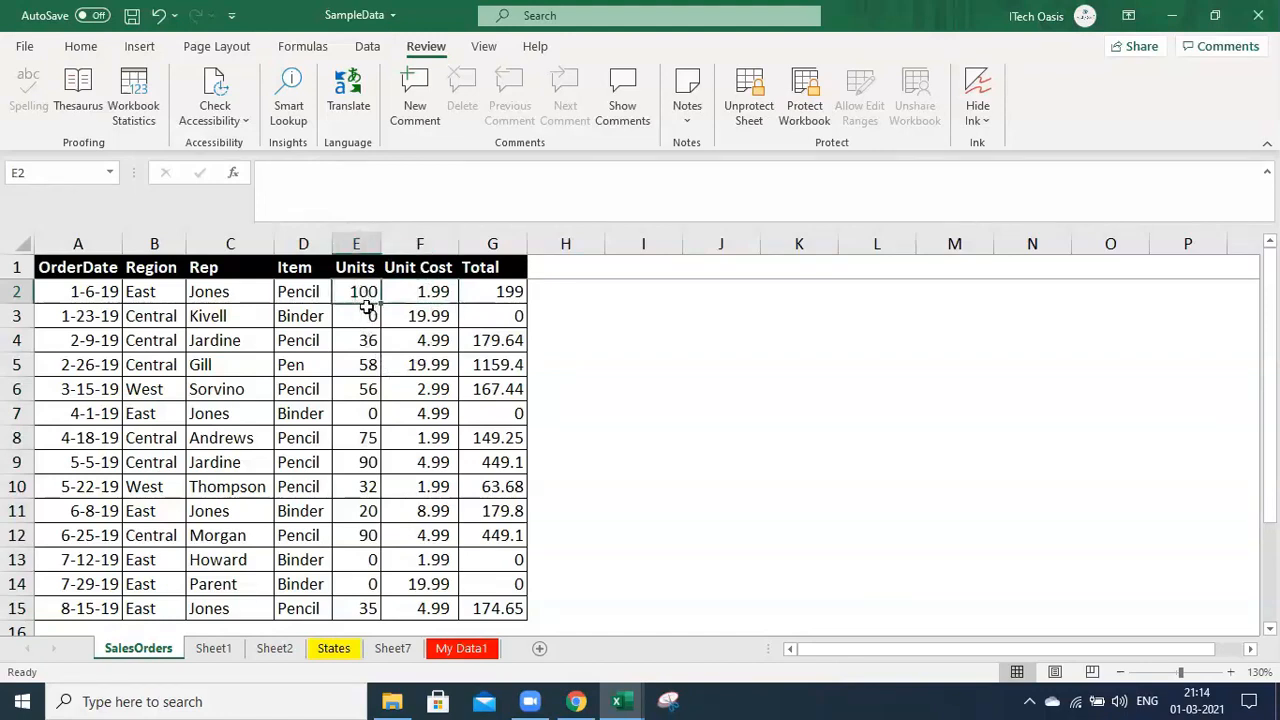
pyautogui.doubleClick(277, 174)
pyautogui.press('BackSpace')
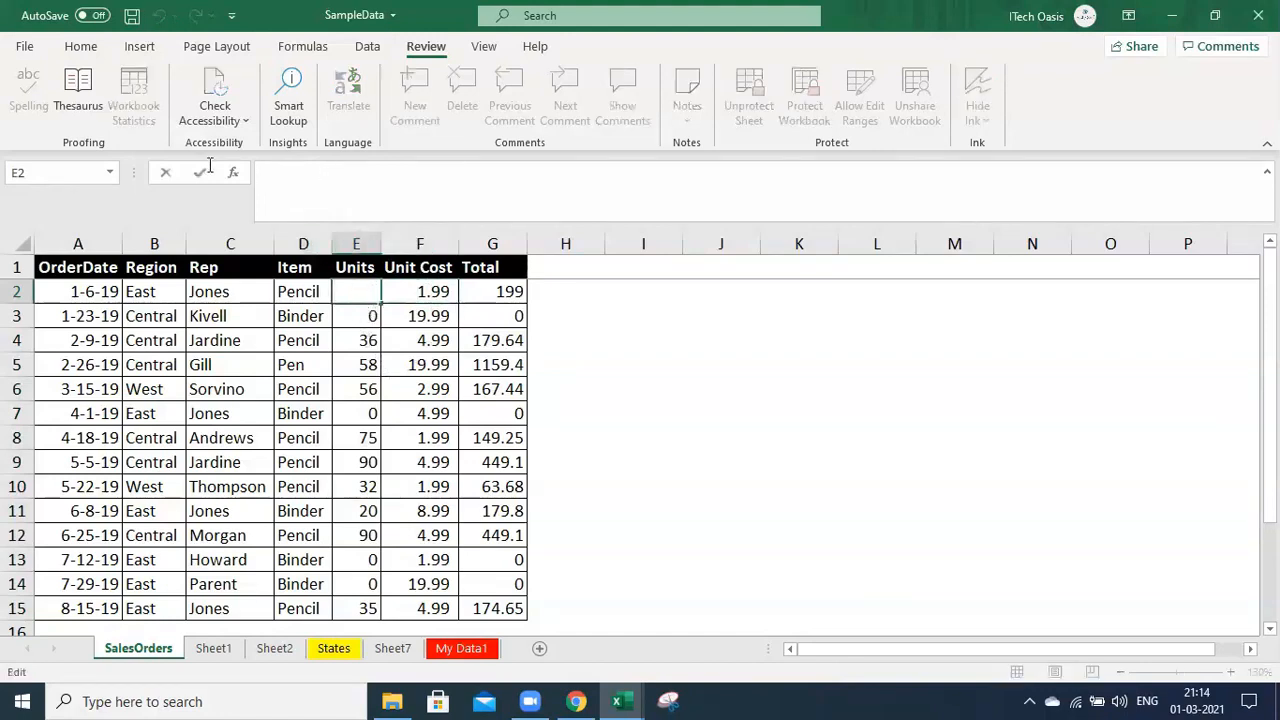
pyautogui.write('2')
pyautogui.press('Return')
pyautogui.click(369, 293)
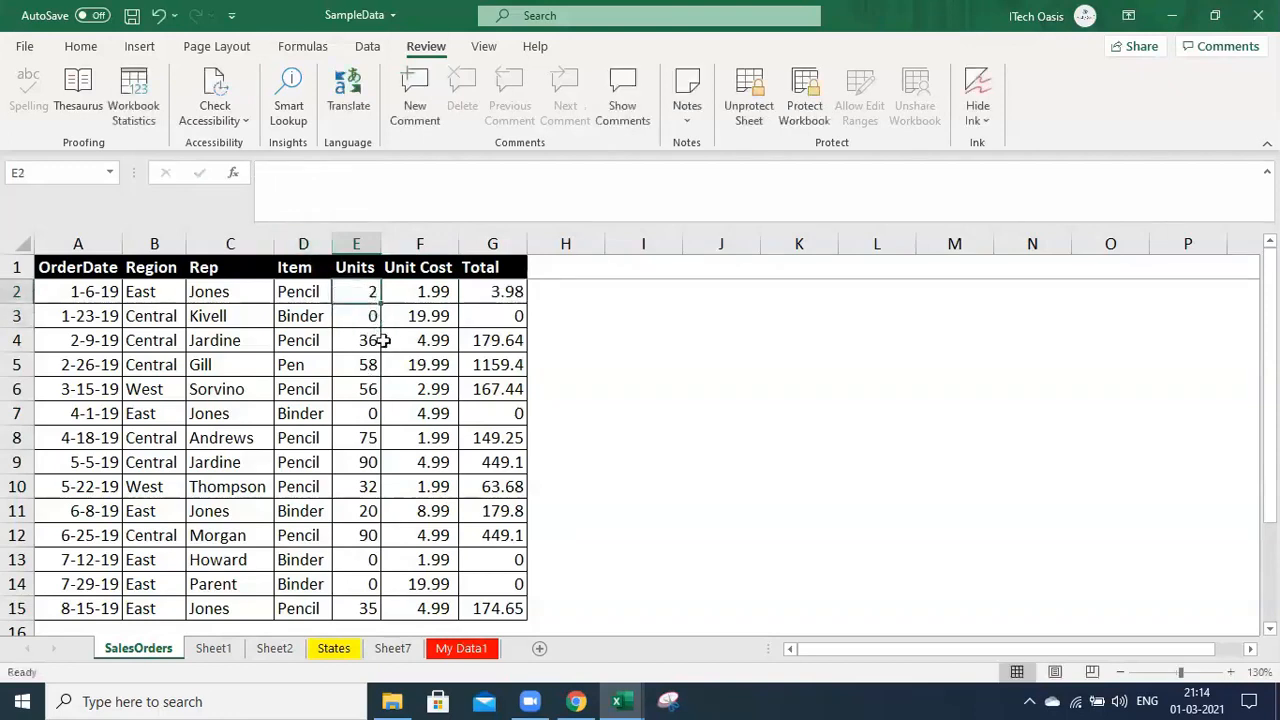
# Enter the formula =10+20 in E3 so the second order has 30 Units
pyautogui.click(361, 319)
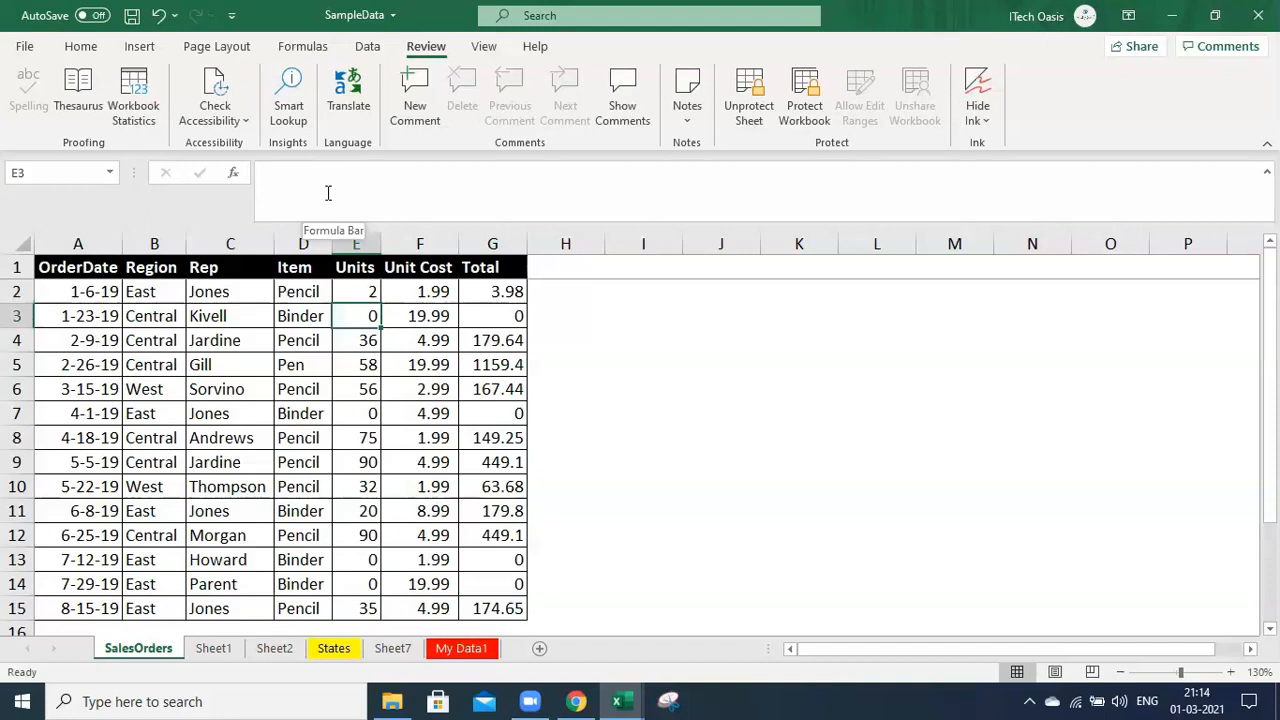
pyautogui.click(374, 387)
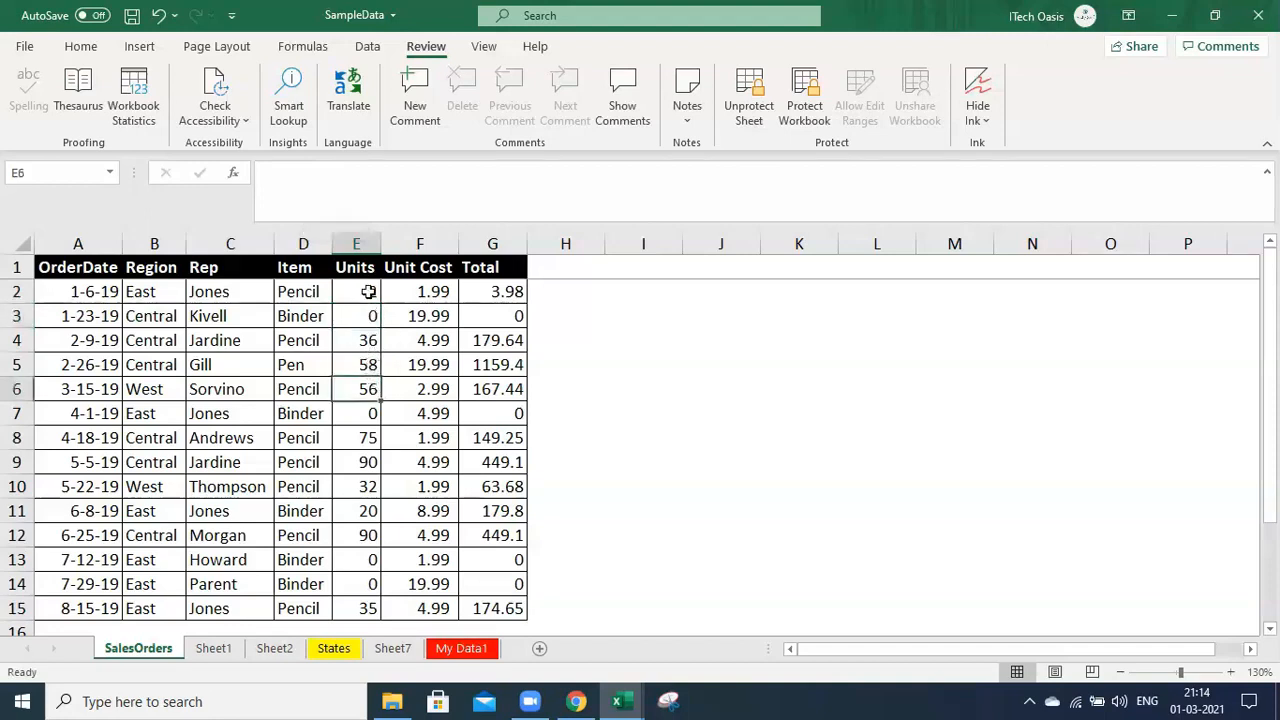
pyautogui.click(356, 332)
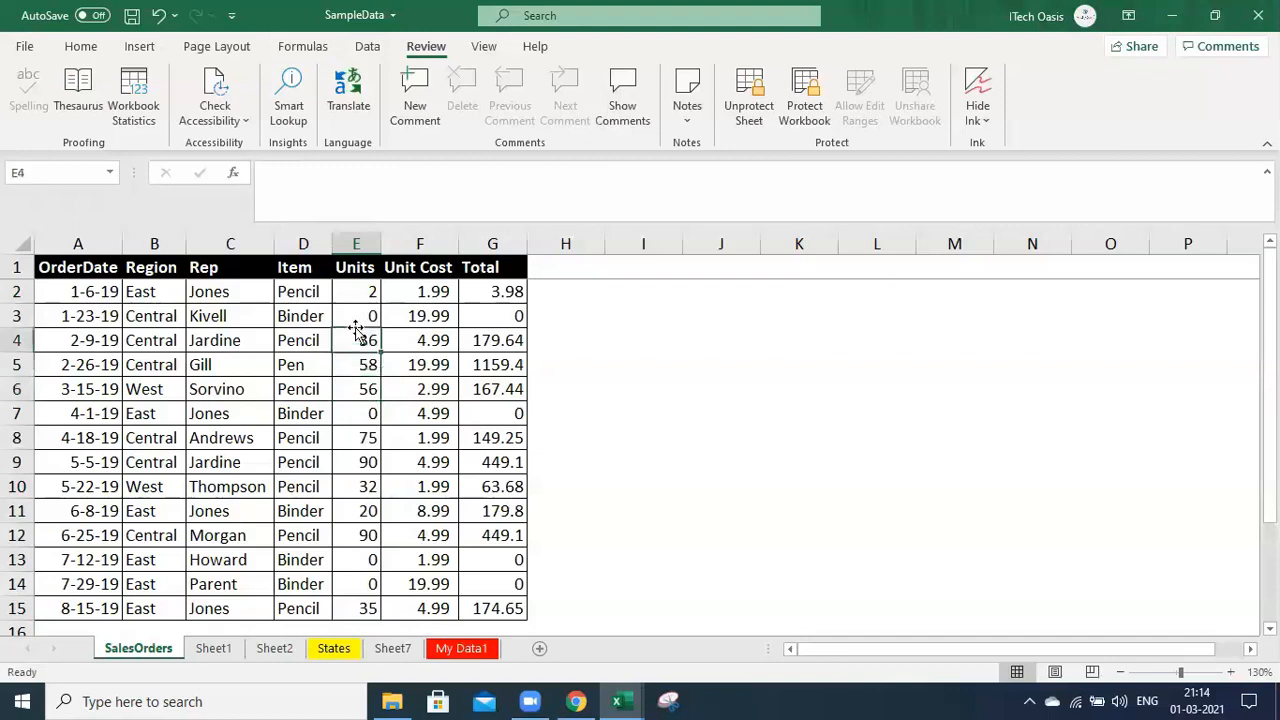
pyautogui.click(369, 317)
pyautogui.write('=')
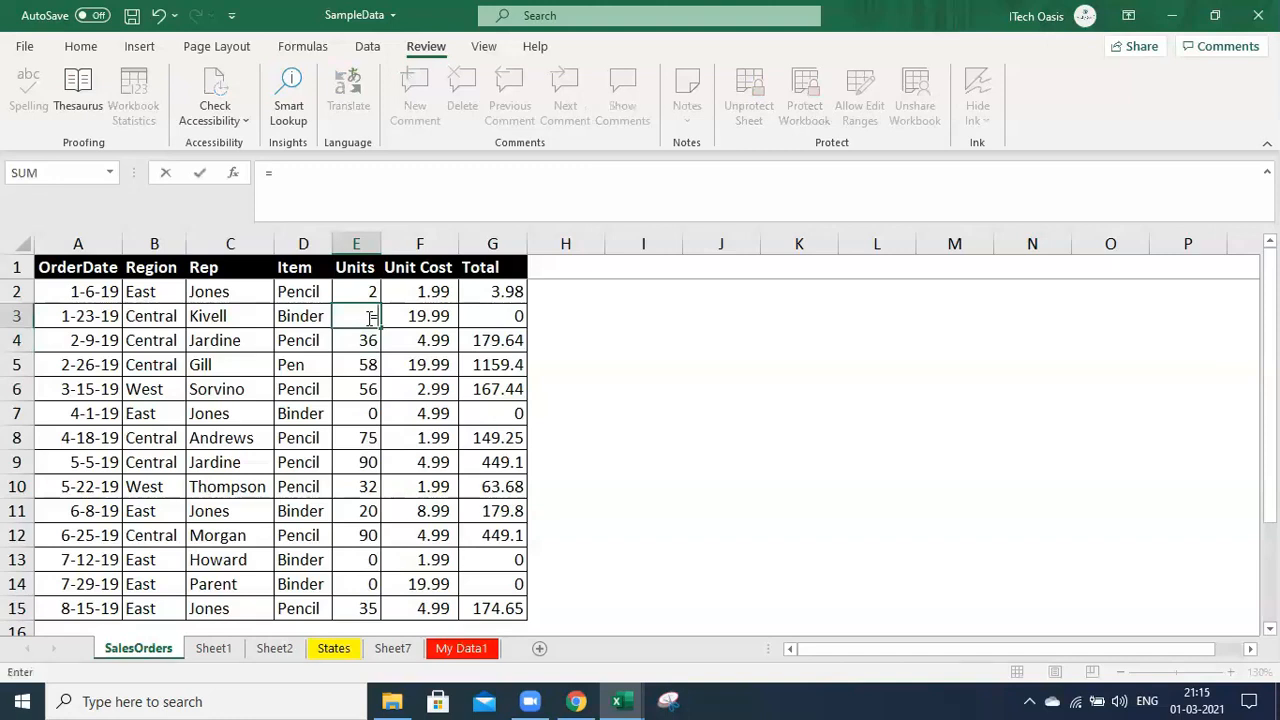
pyautogui.write('10+20')
pyautogui.press('Return')
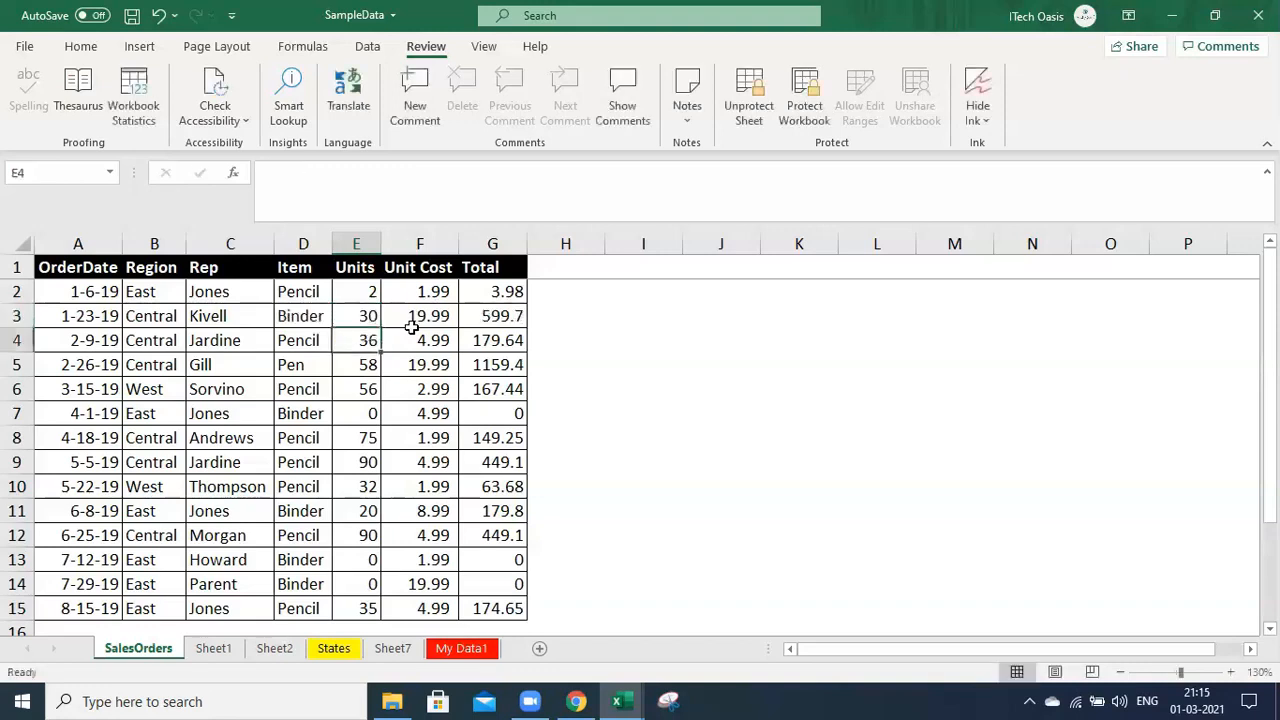
# Replace E4's Units with 20, giving a Total of 99.8
pyautogui.click(368, 315)
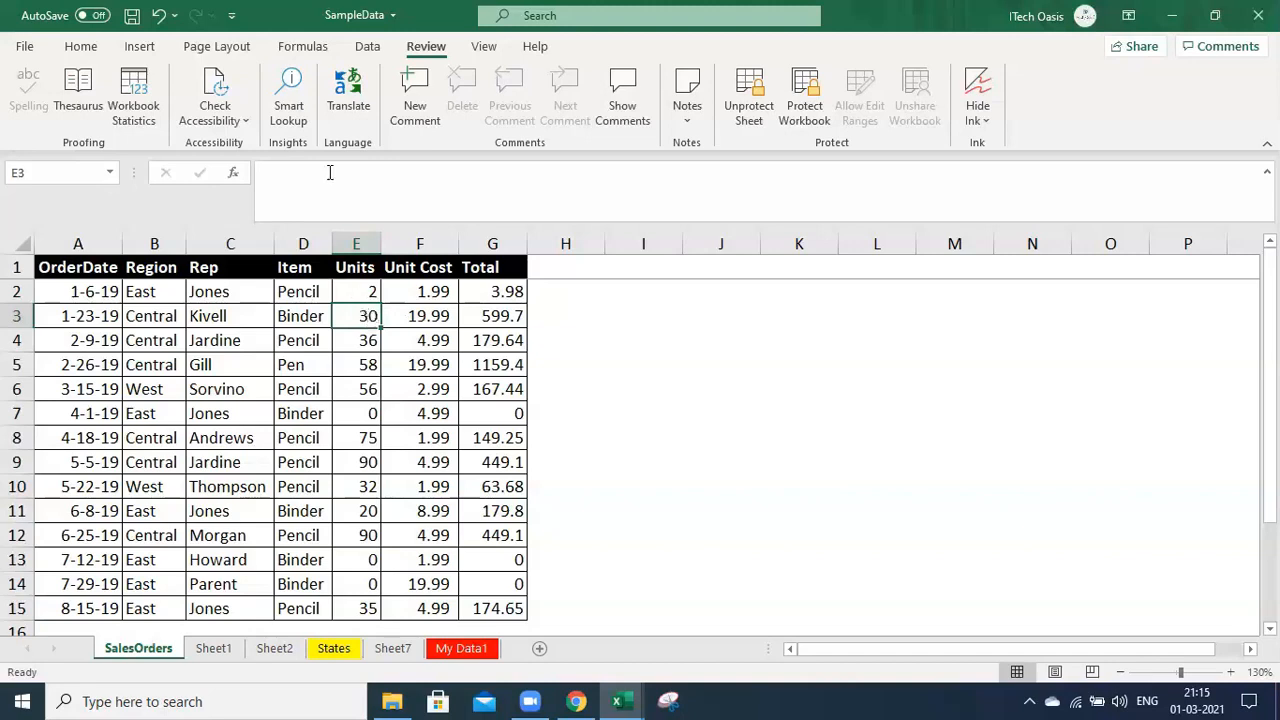
pyautogui.click(445, 391)
pyautogui.click(361, 338)
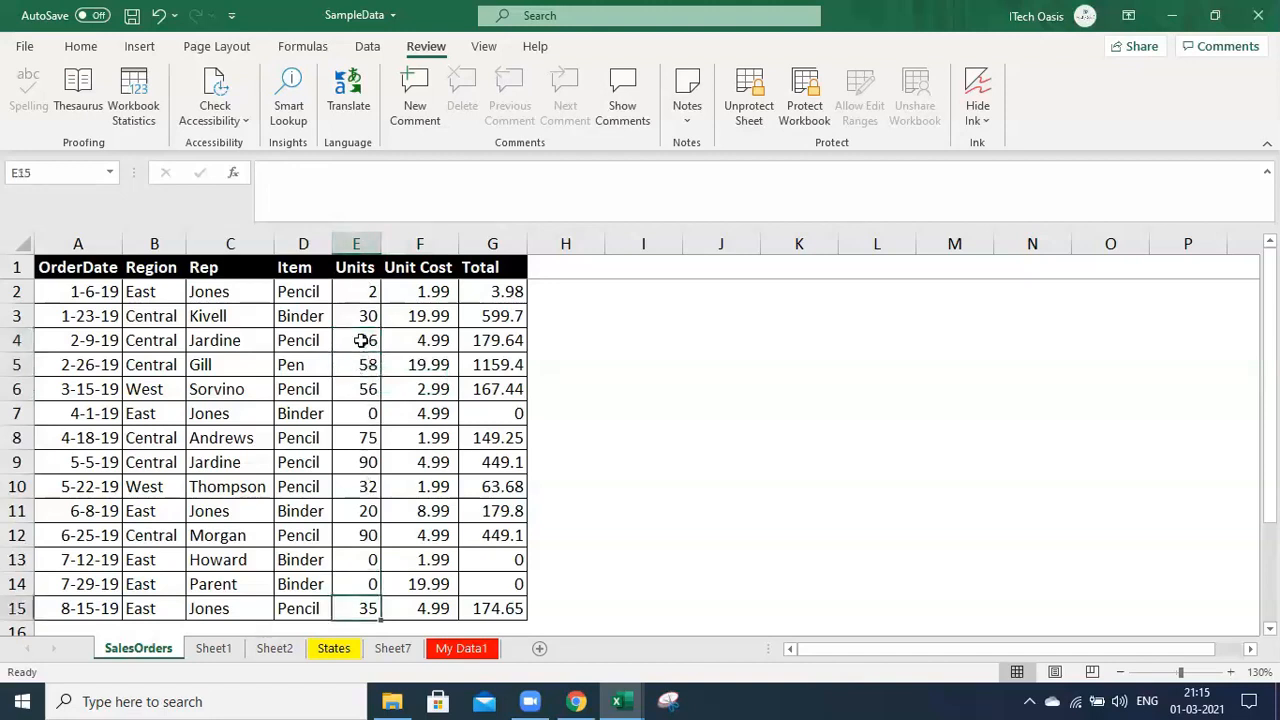
pyautogui.press('BackSpace')
pyautogui.write('20')
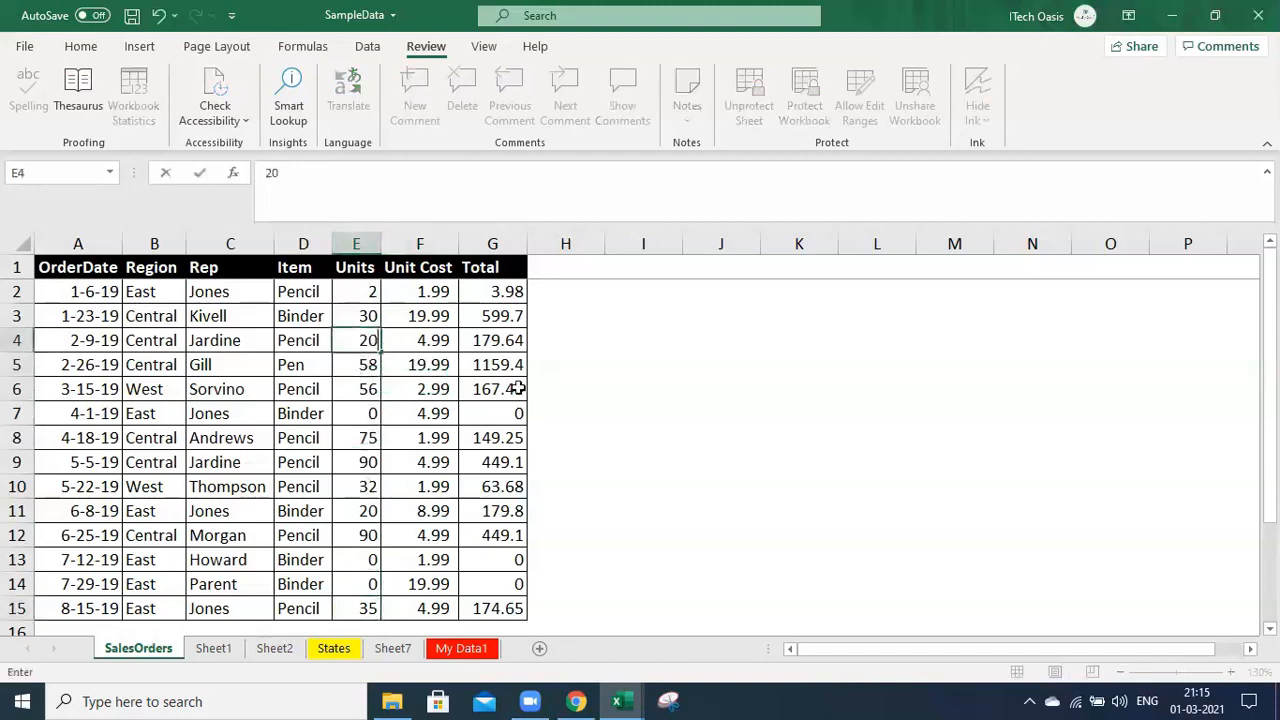
pyautogui.press('Return')
pyautogui.click(360, 316)
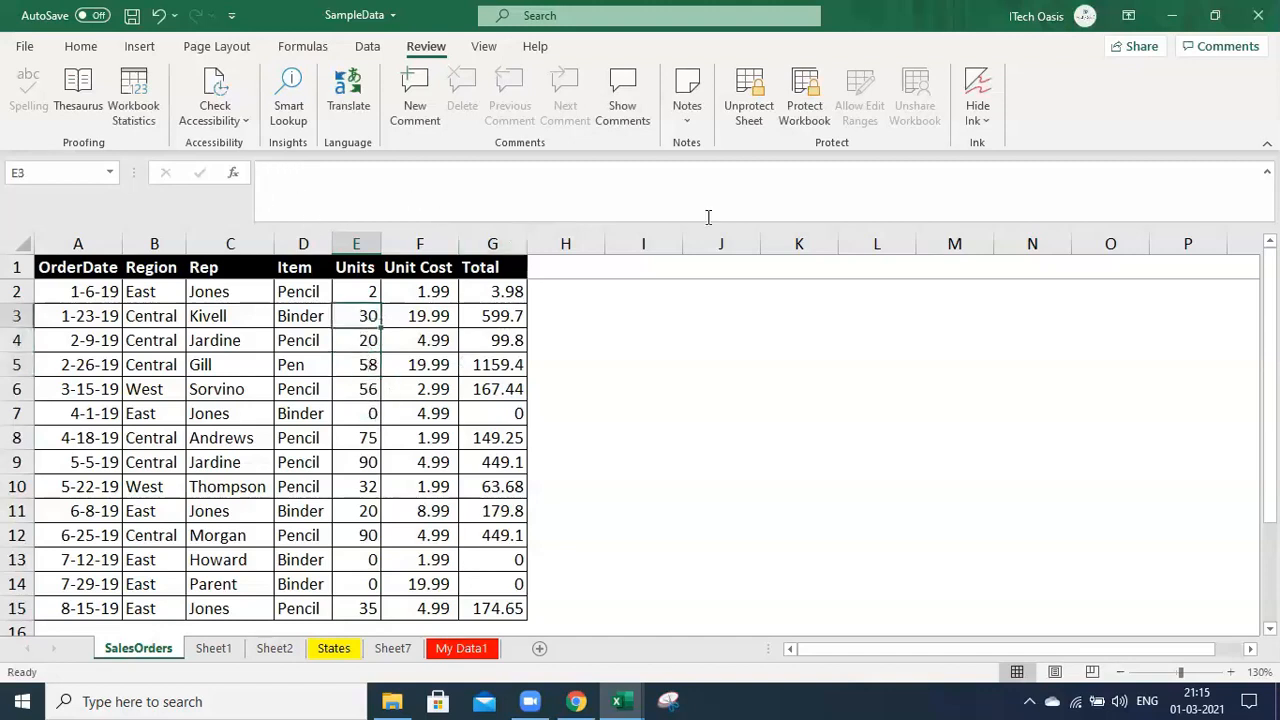
# Unprotect the sheet with its password and open E3's formula =10+20 for editing
pyautogui.click(749, 98)
pyautogui.write('123')
pyautogui.press('Return')
pyautogui.click(812, 430)
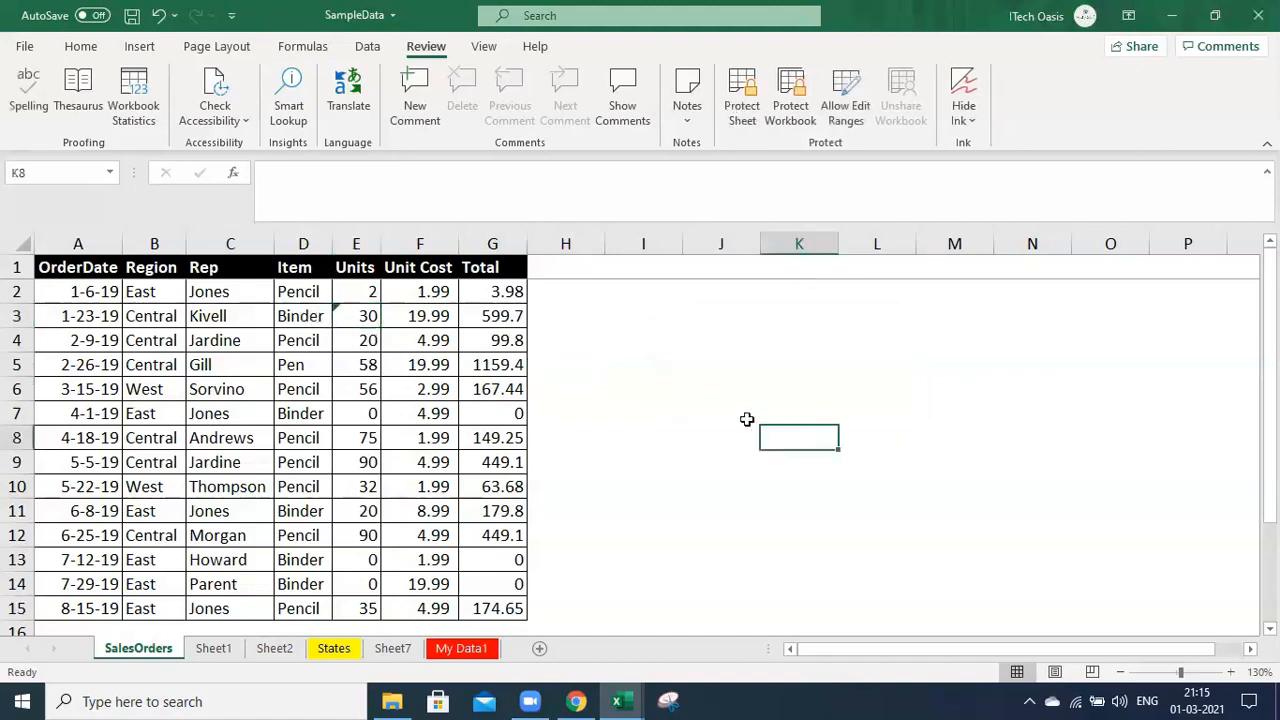
pyautogui.click(651, 362)
pyautogui.doubleClick(352, 316)
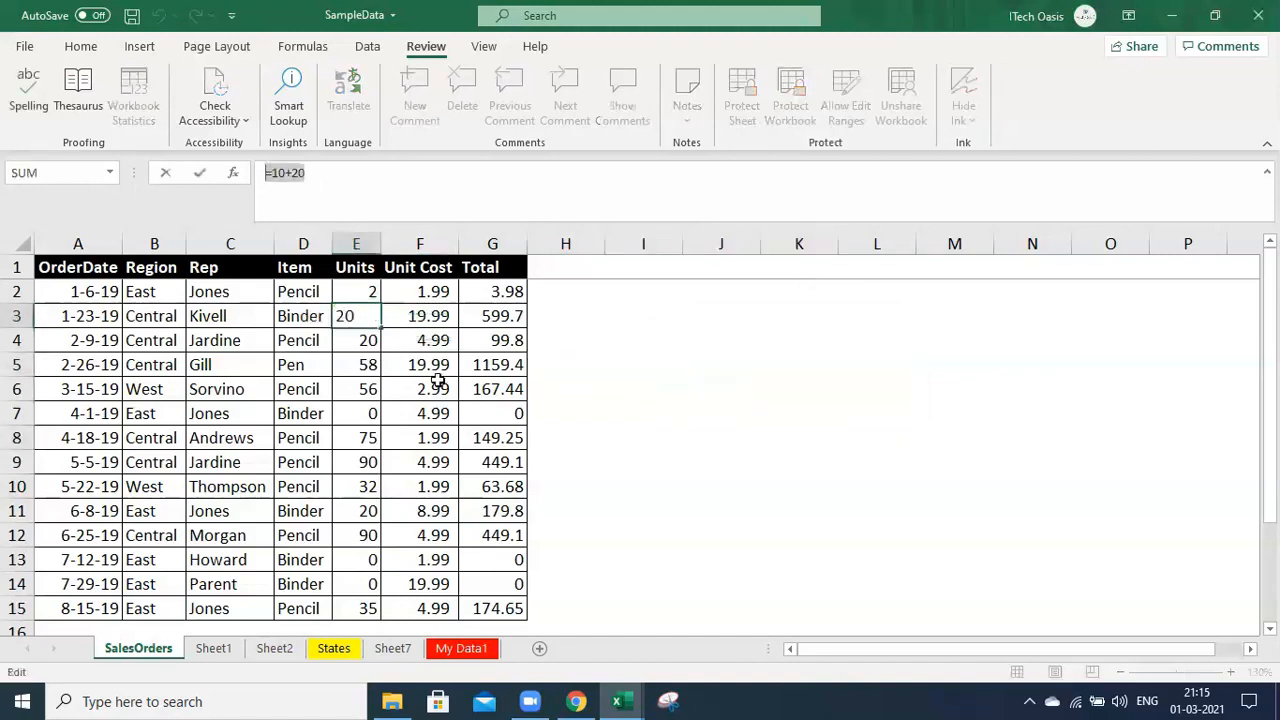